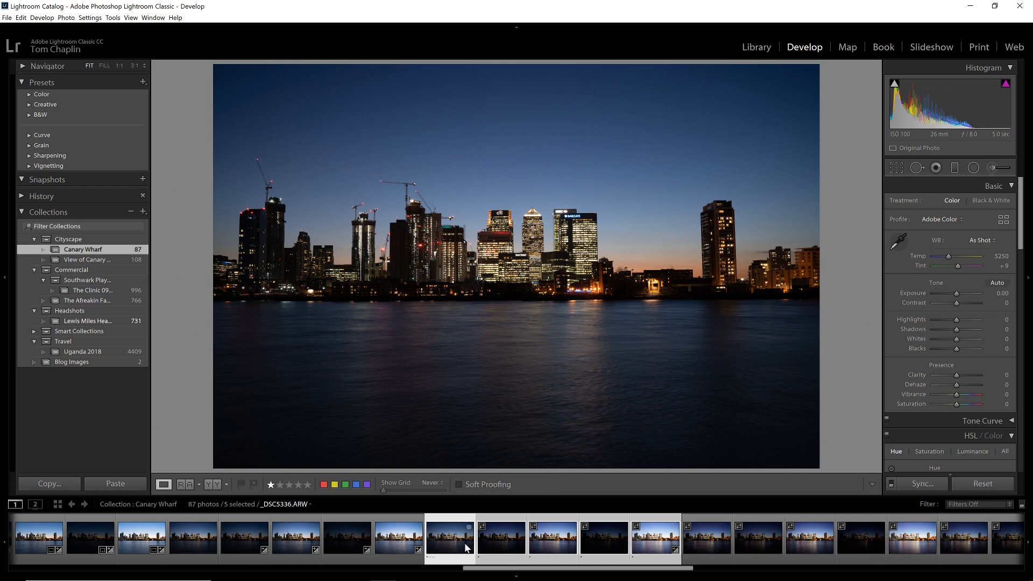
Step: Compare the selected bracketed exposures of the skyline and return to _DSC5336.ARW as the active photo
click(544, 538)
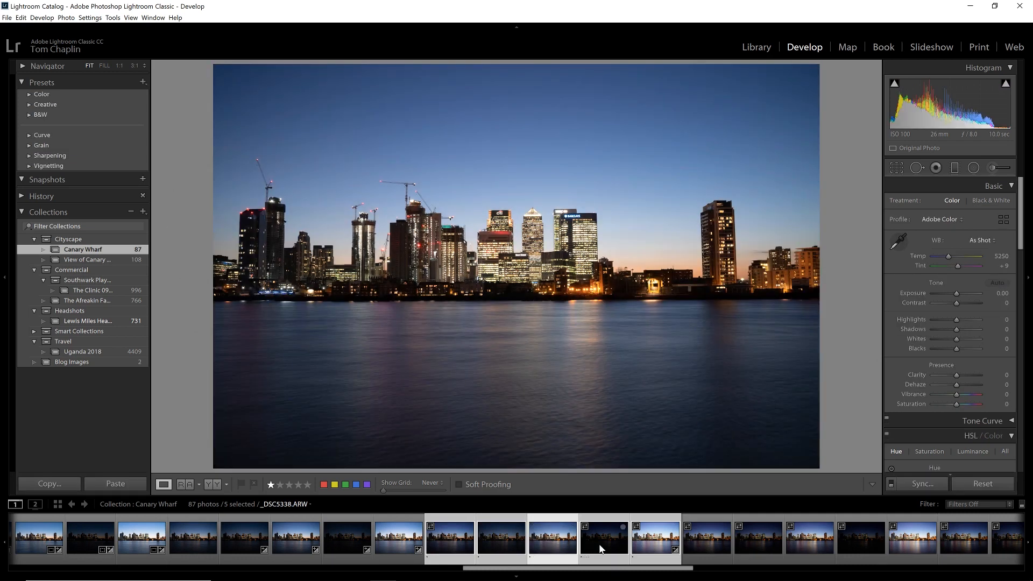
click(600, 548)
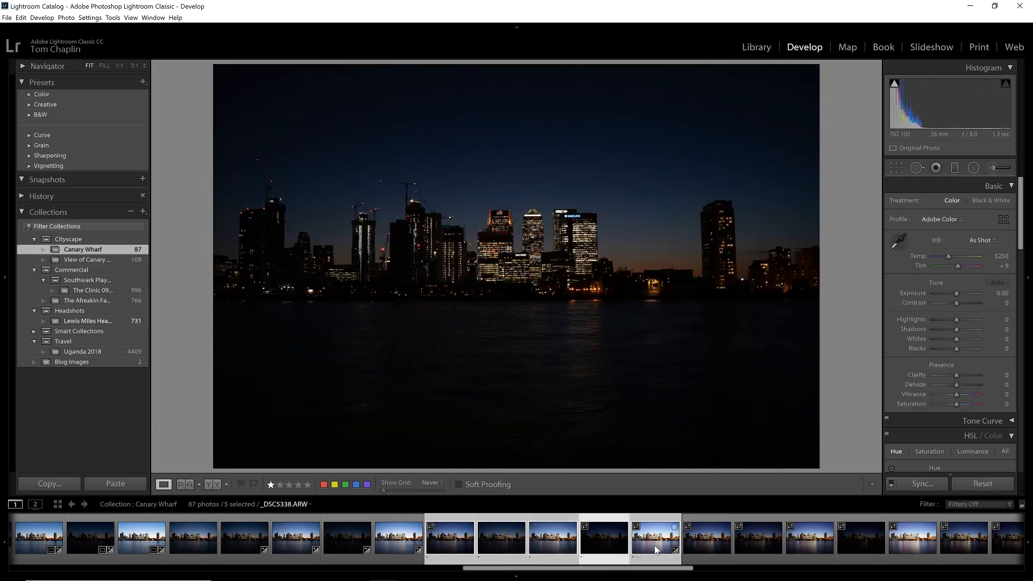
click(654, 545)
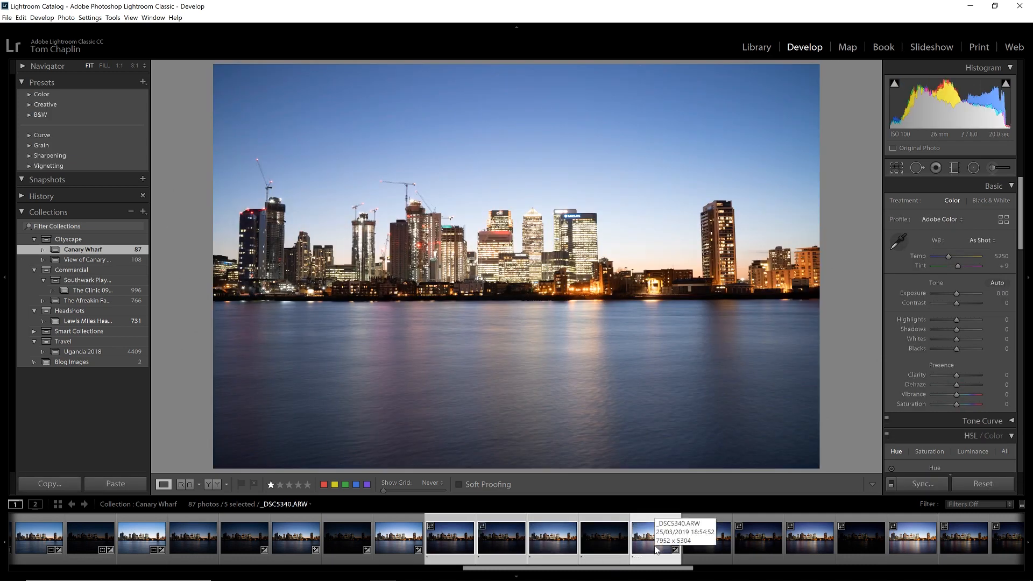
click(454, 541)
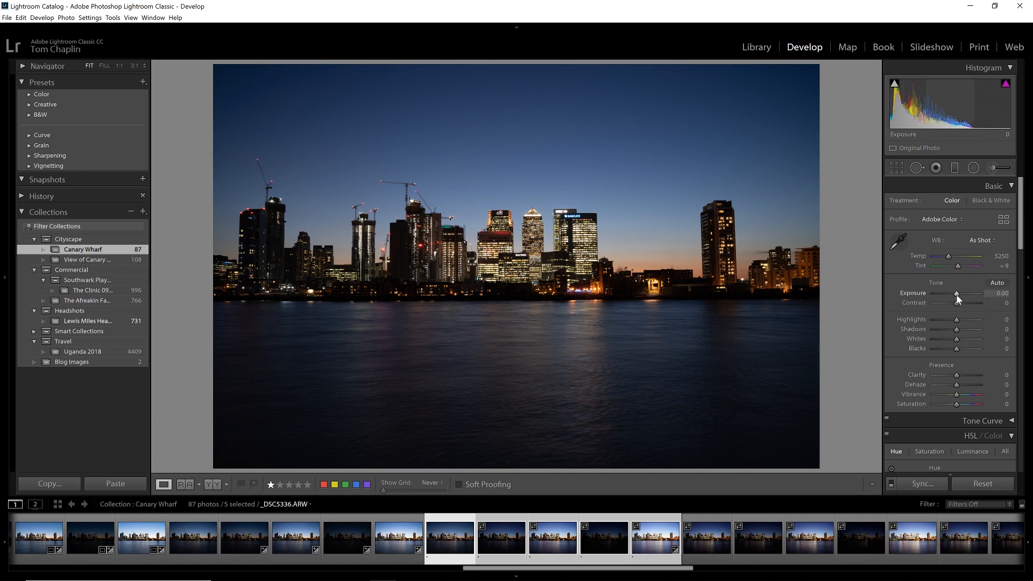
Step: Brighten the skyline photo with Exposure at +1.09 and lower Whites to −26
drag(957, 295, 961, 299)
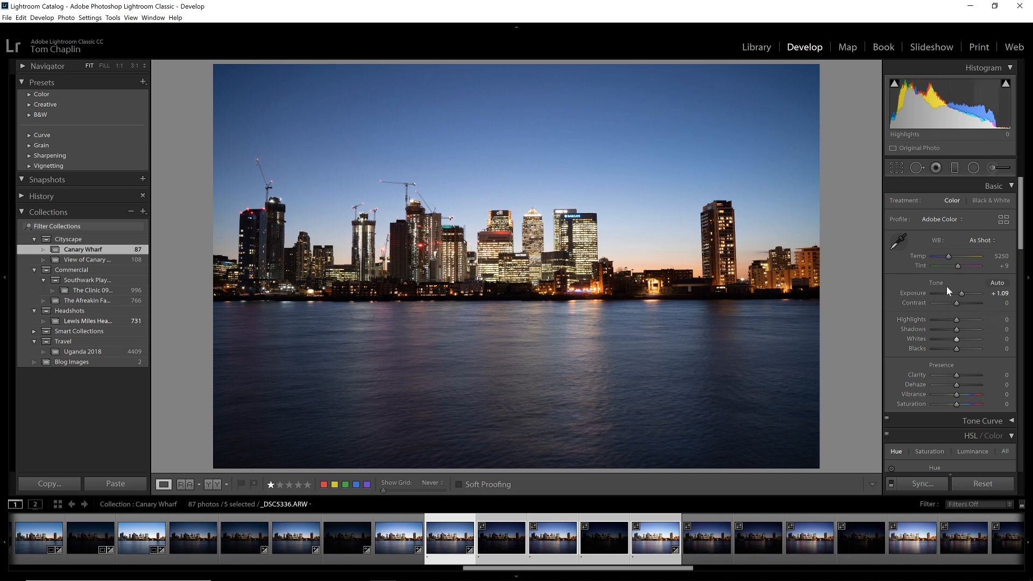
key(alt)
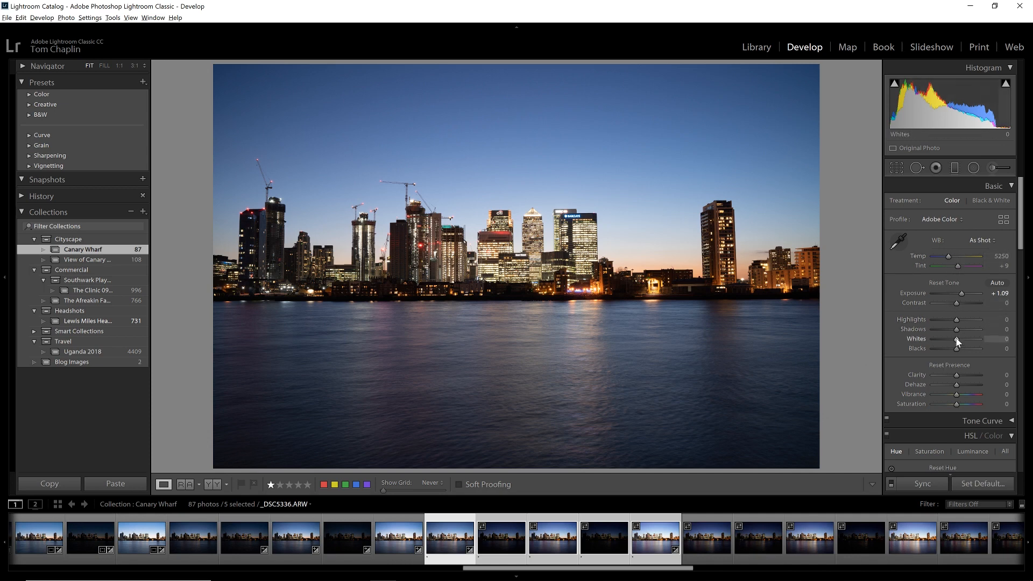
drag(957, 341, 957, 347)
double_click(956, 346)
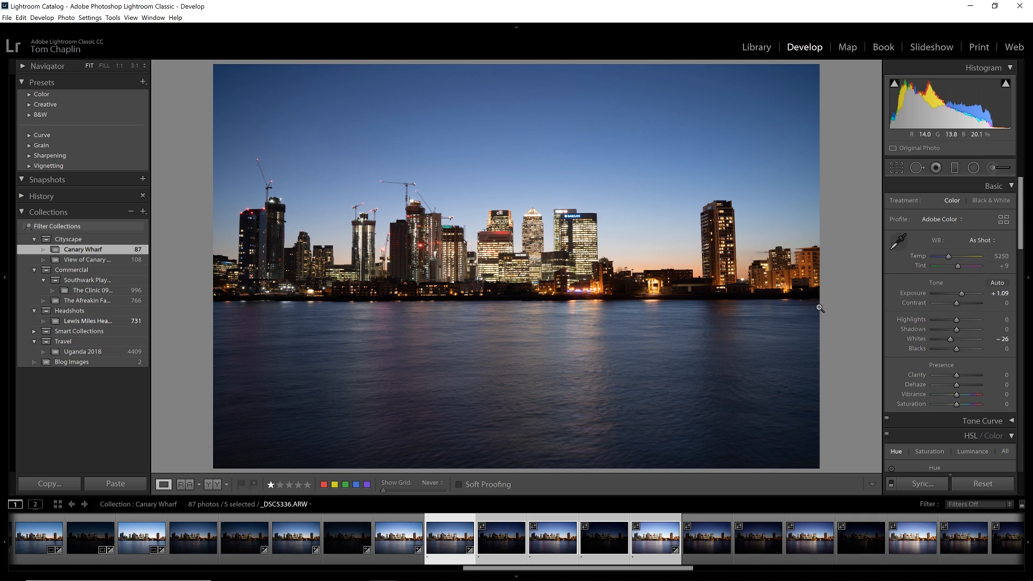
Step: Warm the white balance by setting Temp to 5600 and Tint to +11
drag(948, 257, 950, 257)
click(1000, 257)
text(5600)
key(Return)
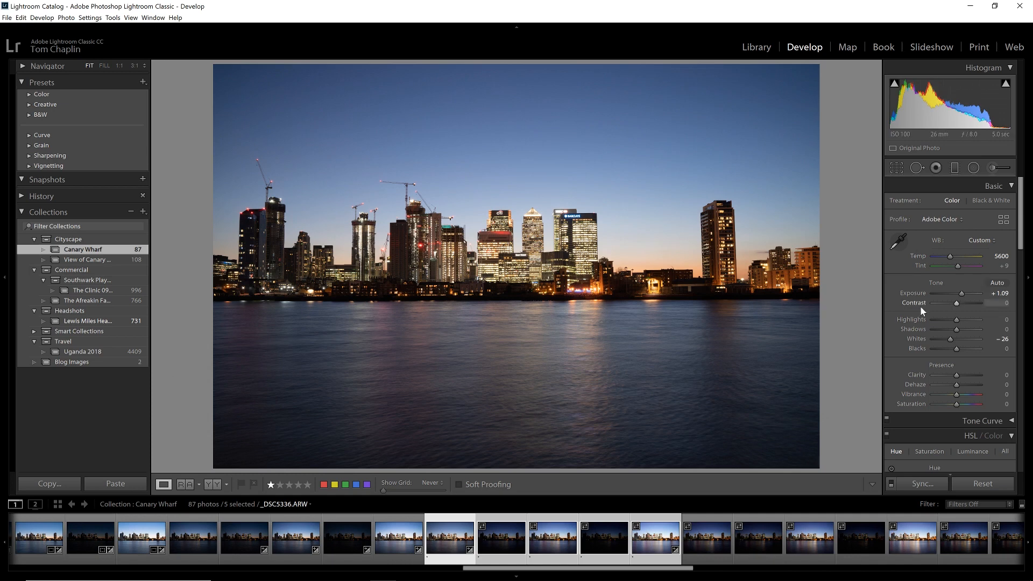
click(1003, 266)
text(11)
key(Return)
Step: Set Highlights to −36 and Shadows to +70, and check the lit buildings at full size
drag(956, 320, 948, 322)
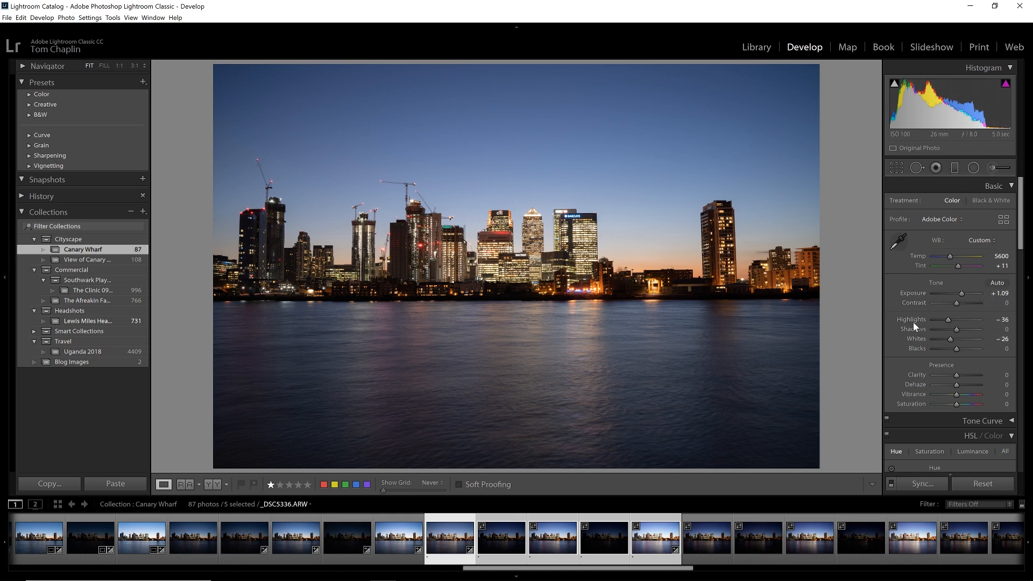
drag(957, 329, 975, 328)
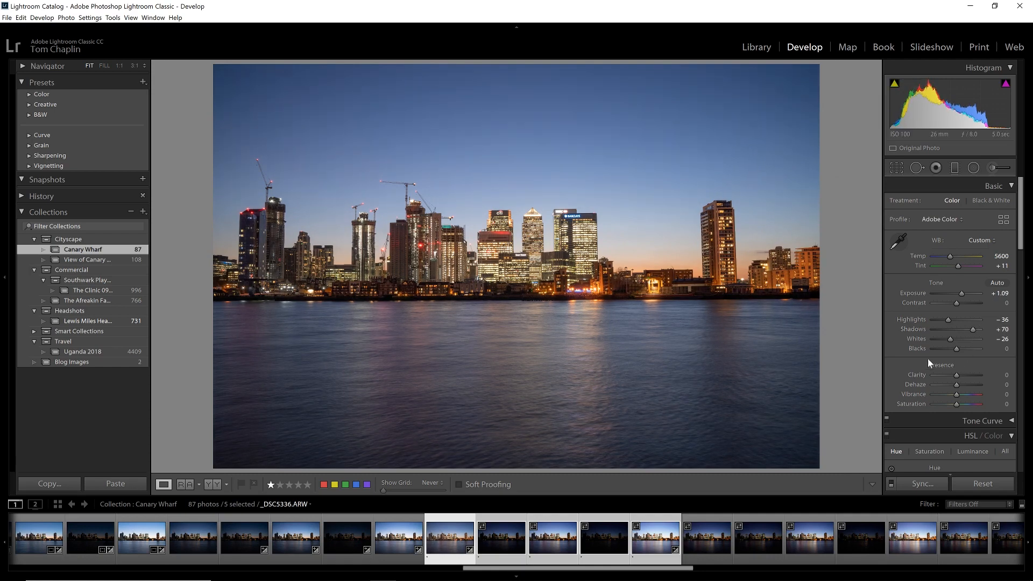
click(541, 265)
drag(691, 265, 538, 319)
drag(759, 304, 507, 368)
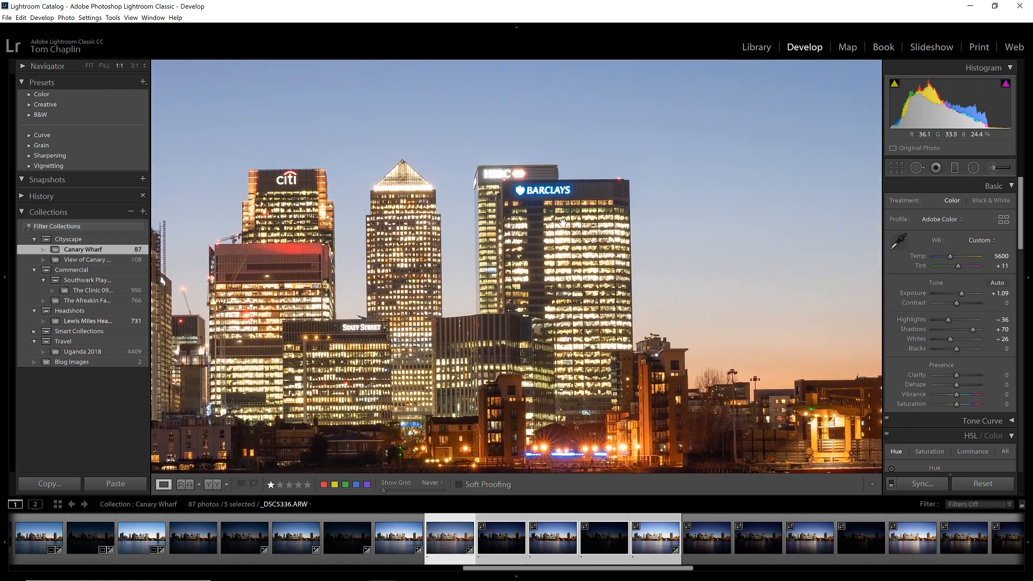
click(466, 235)
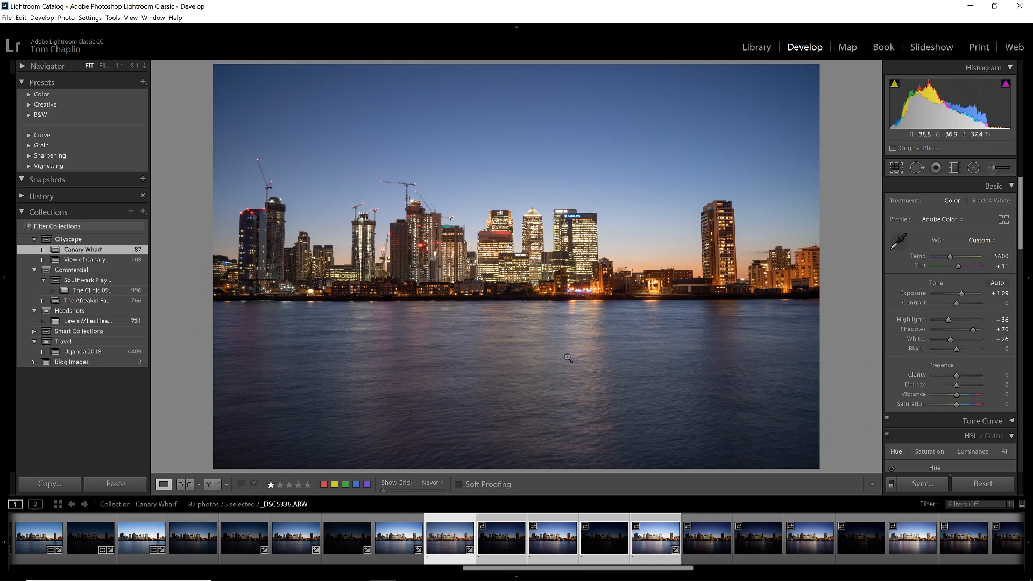
Step: Try lowering Contrast to −25 and reset it to its default
mouse_move(956, 388)
mouse_down()
mouse_move(967, 387)
mouse_move(957, 386)
mouse_up()
drag(956, 303, 951, 304)
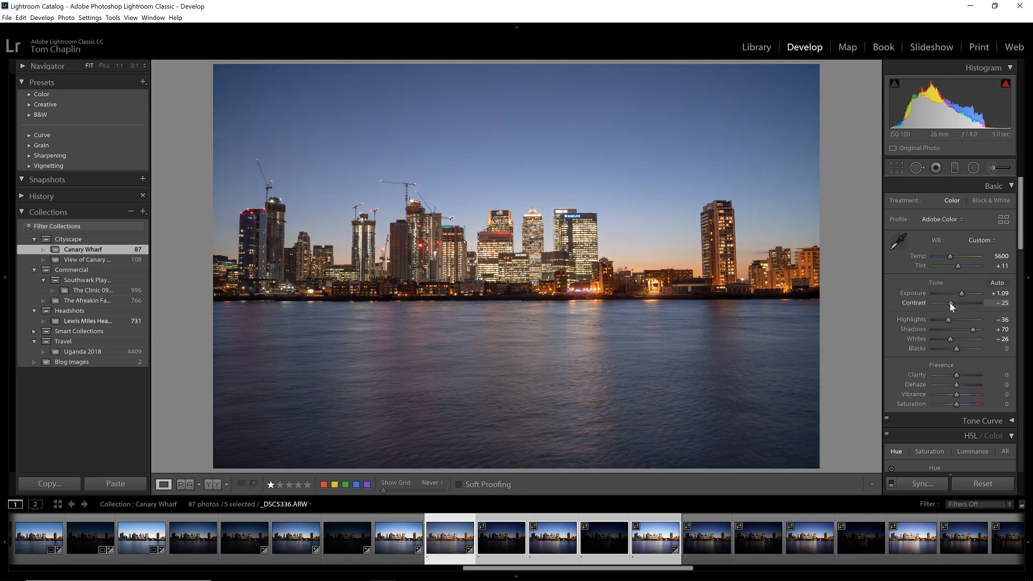
double_click(950, 303)
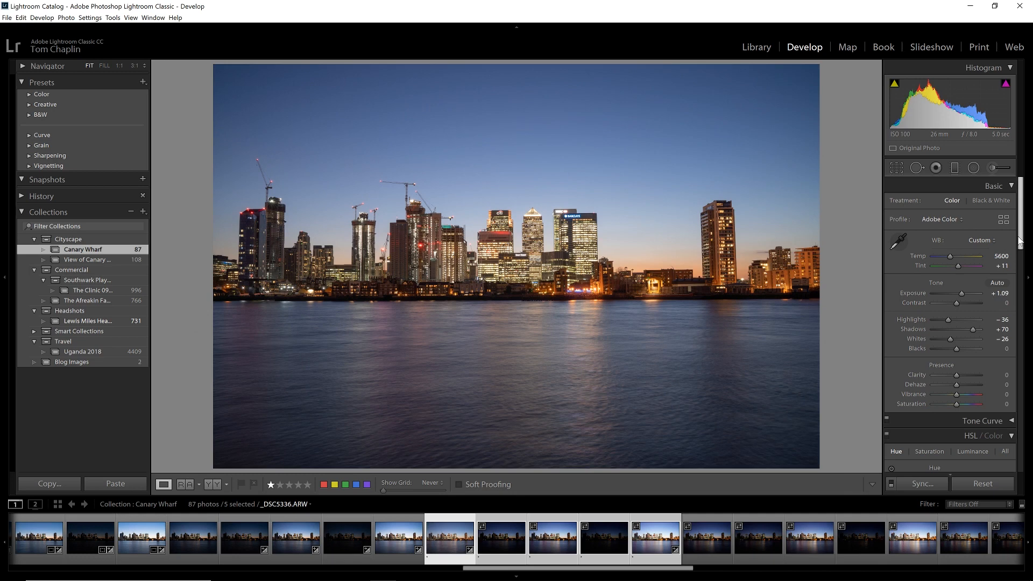
Step: Sharpen the photo with Amount 89 and Masking 70 so mainly the building edges are affected
drag(1019, 241, 1028, 345)
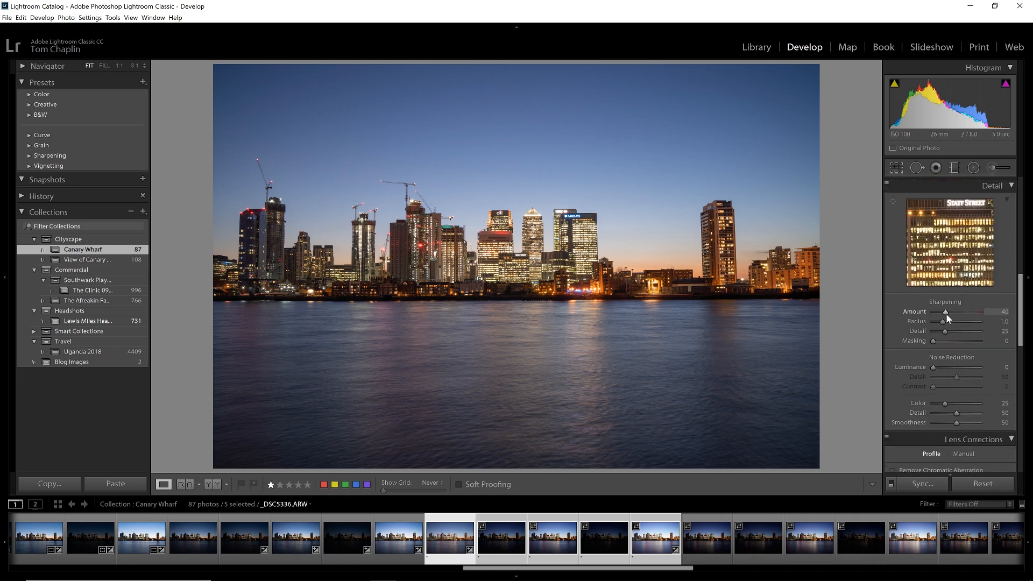
drag(949, 311, 963, 314)
alt+click(932, 341)
drag(931, 341, 960, 340)
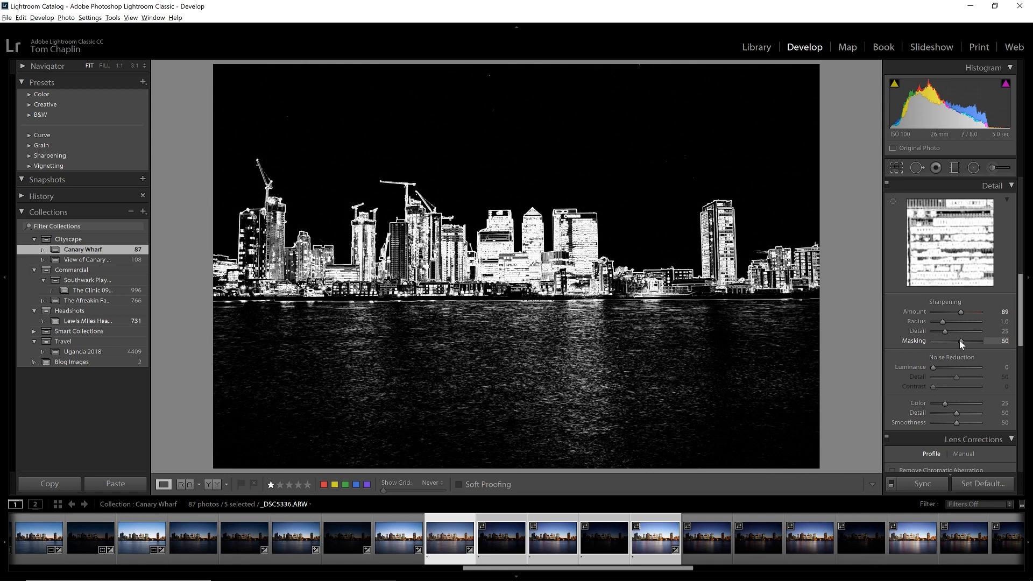
drag(960, 340, 961, 341)
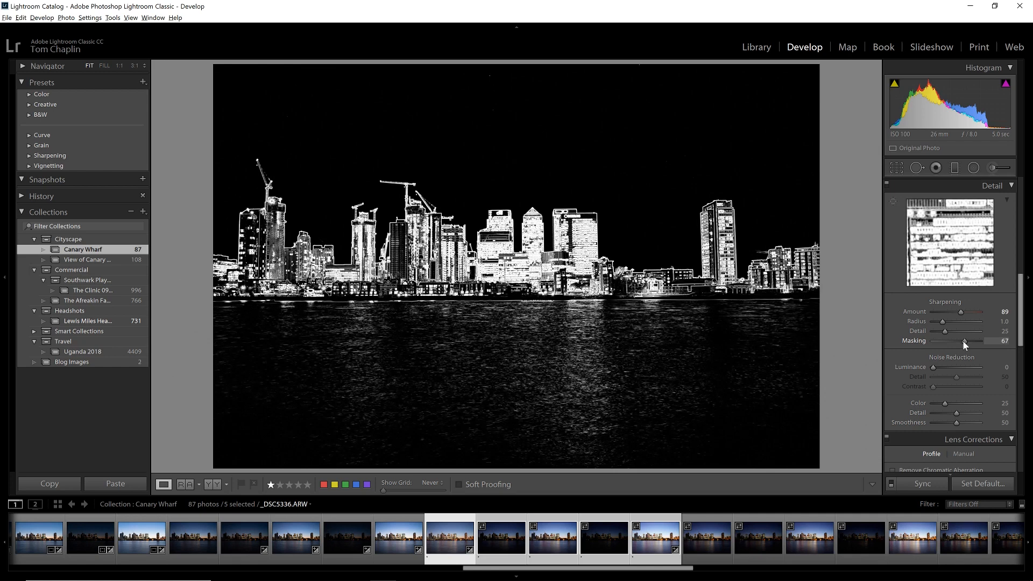
drag(963, 341, 963, 341)
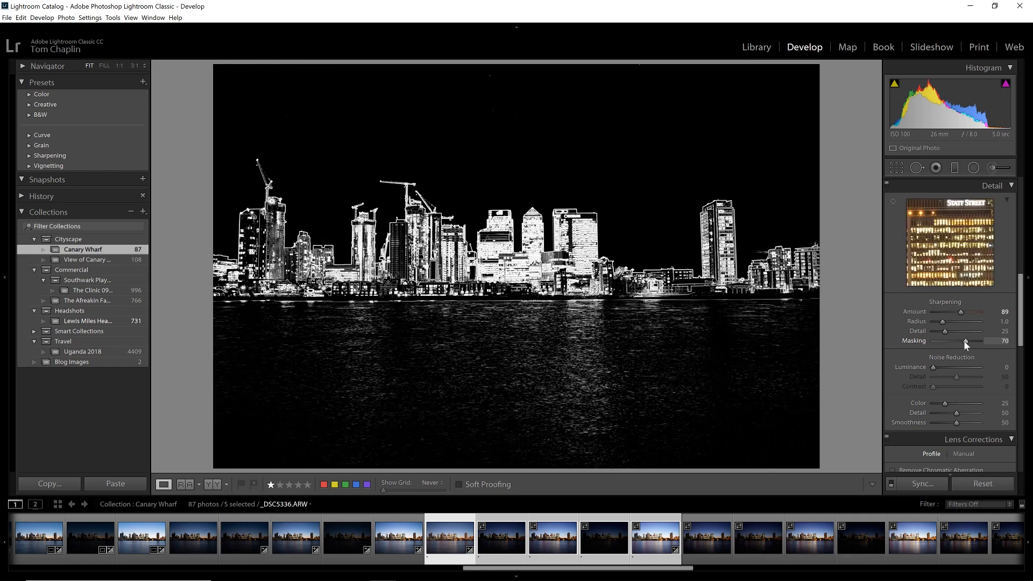
Step: Enable lens profile corrections and set the profile's Vignetting amount to 130
drag(1020, 285, 1018, 335)
click(916, 302)
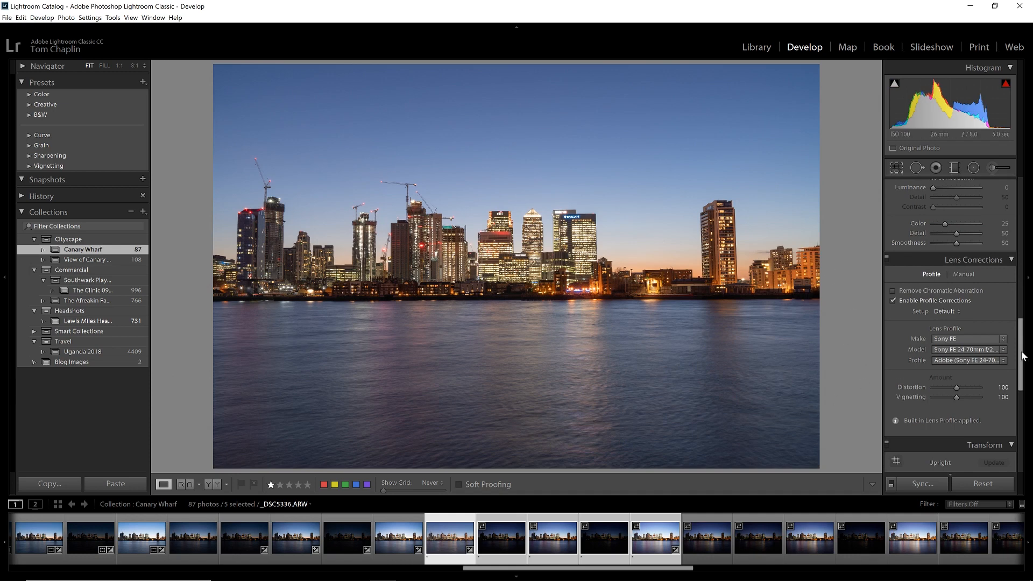
drag(957, 399, 963, 400)
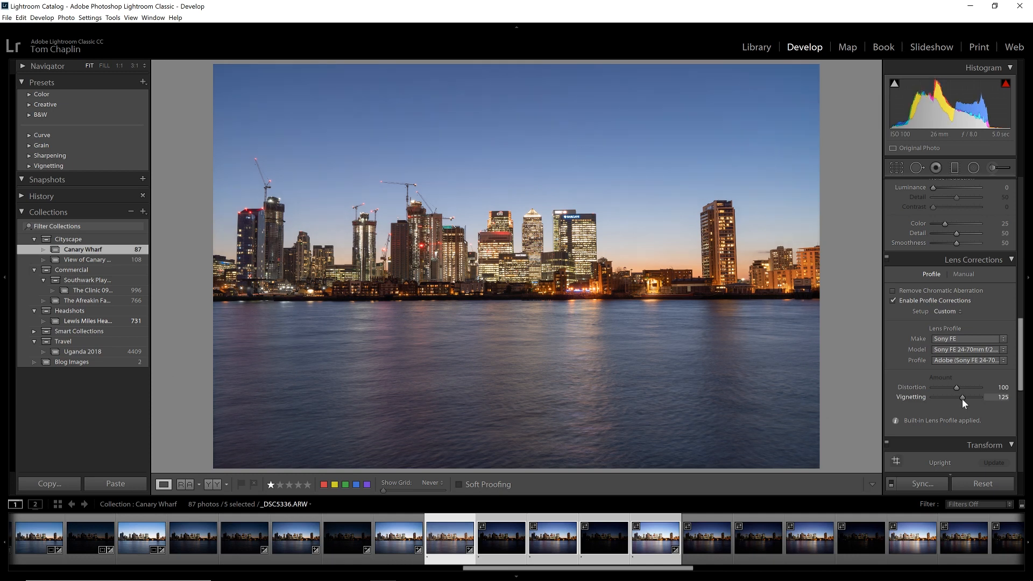
drag(958, 399, 961, 398)
click(763, 87)
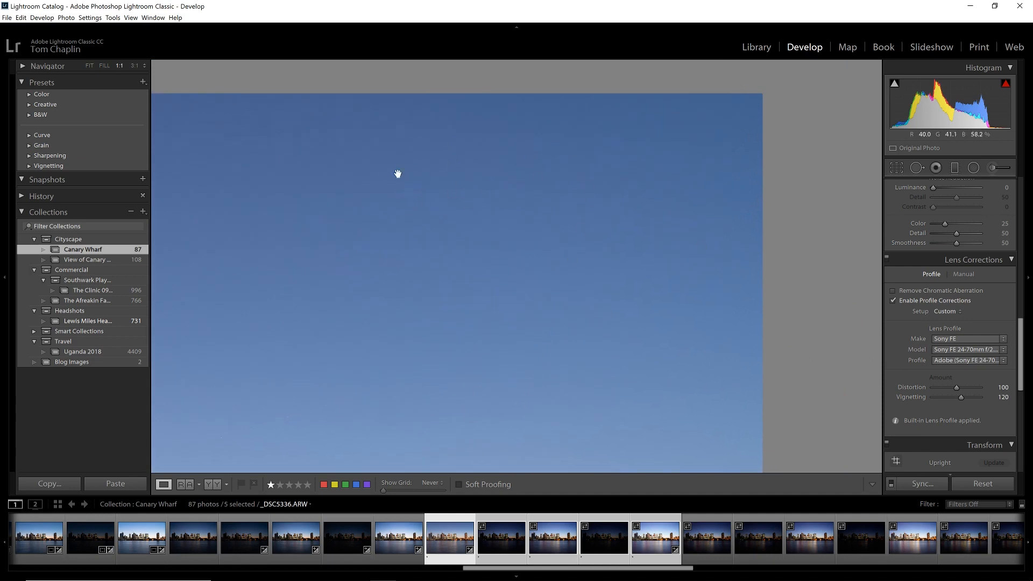
click(663, 154)
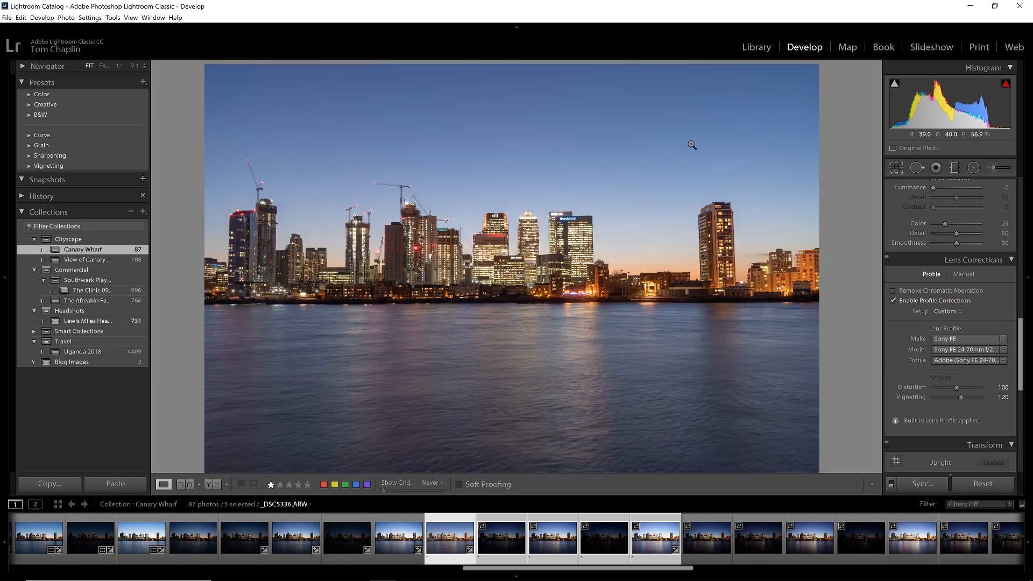
drag(961, 398, 965, 399)
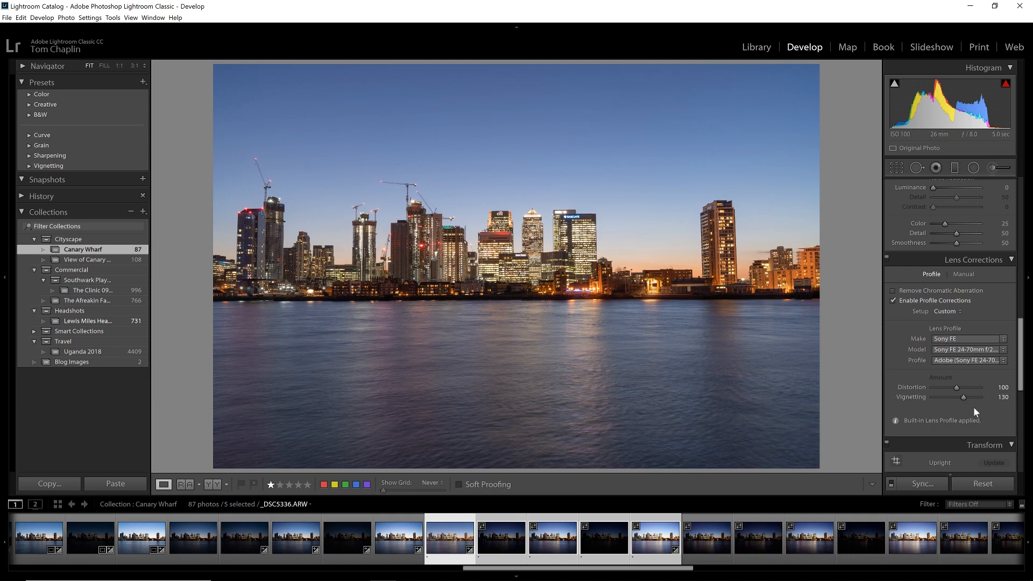
Step: Try the Auto and Full Upright perspective corrections and switch Upright back to Off
scroll(977, 412, down, 5)
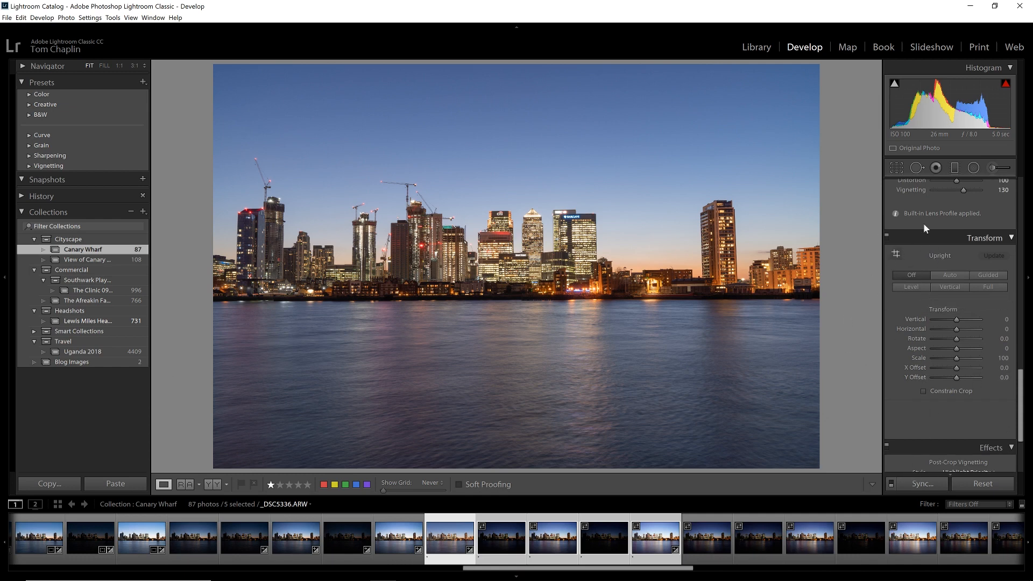
click(948, 276)
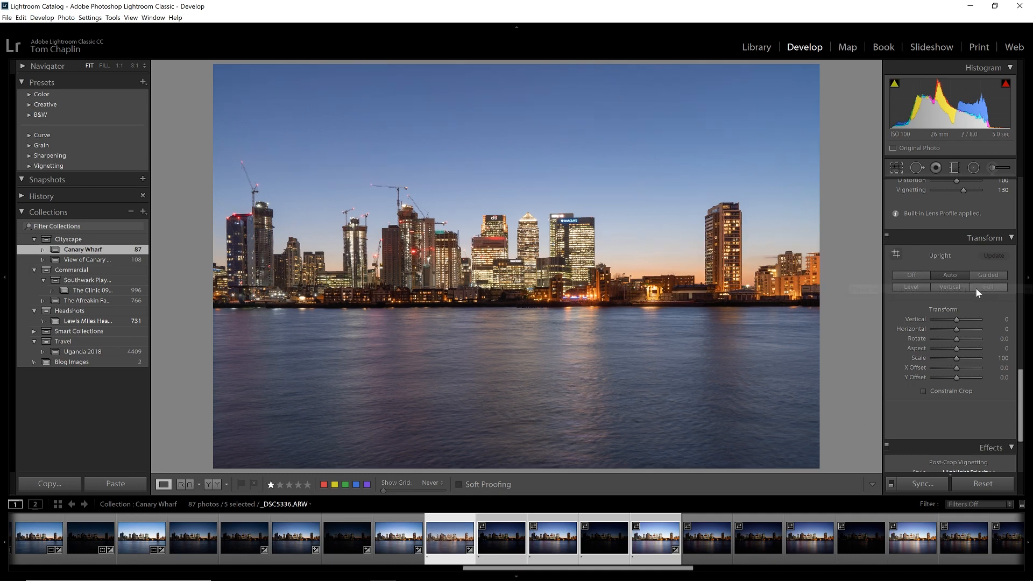
click(950, 276)
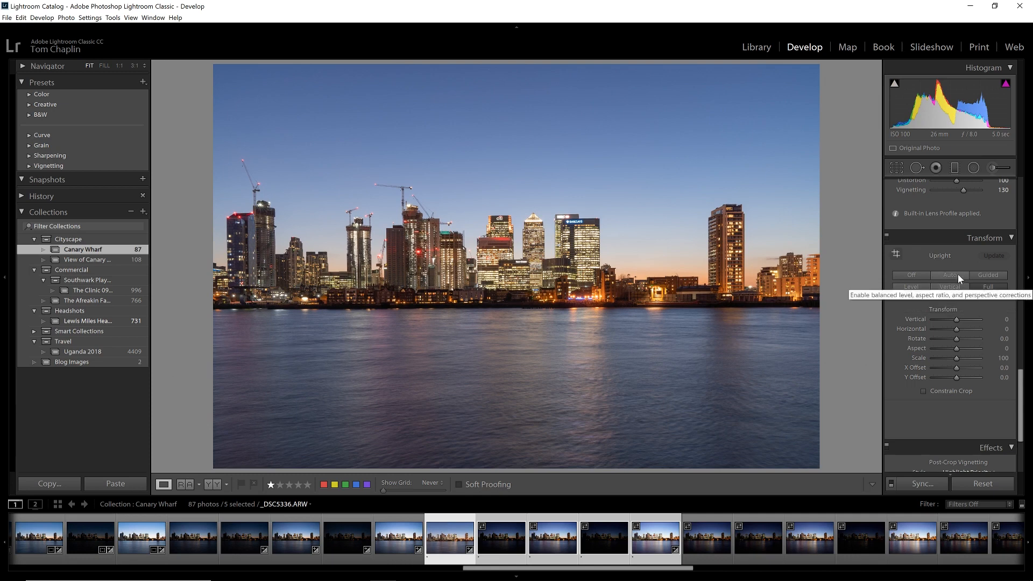
click(936, 273)
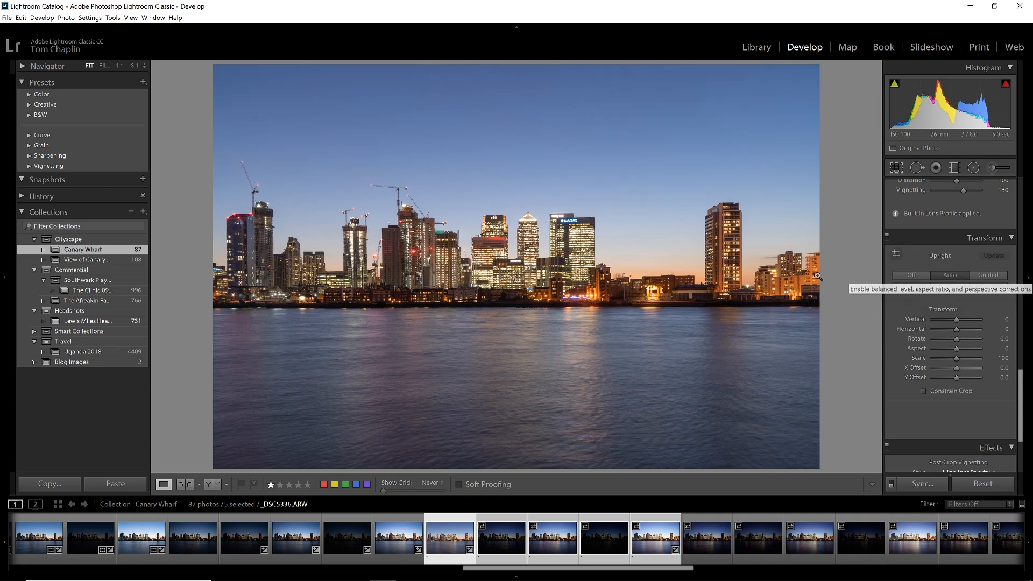
click(921, 275)
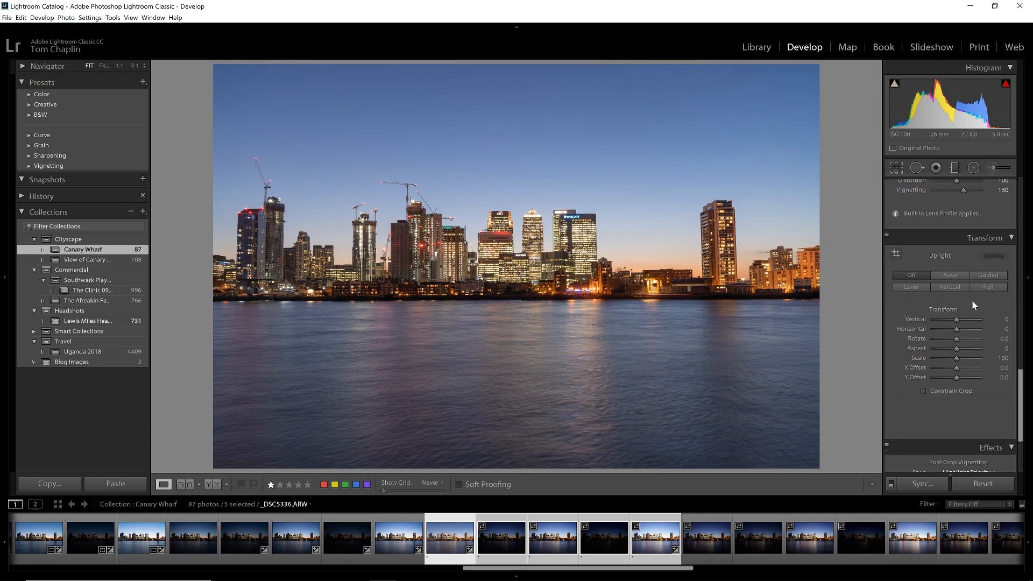
Step: Straighten the perspective with Guided Upright, drawing vertical guides along the outer edges of the rightmost and leftmost towers
click(892, 253)
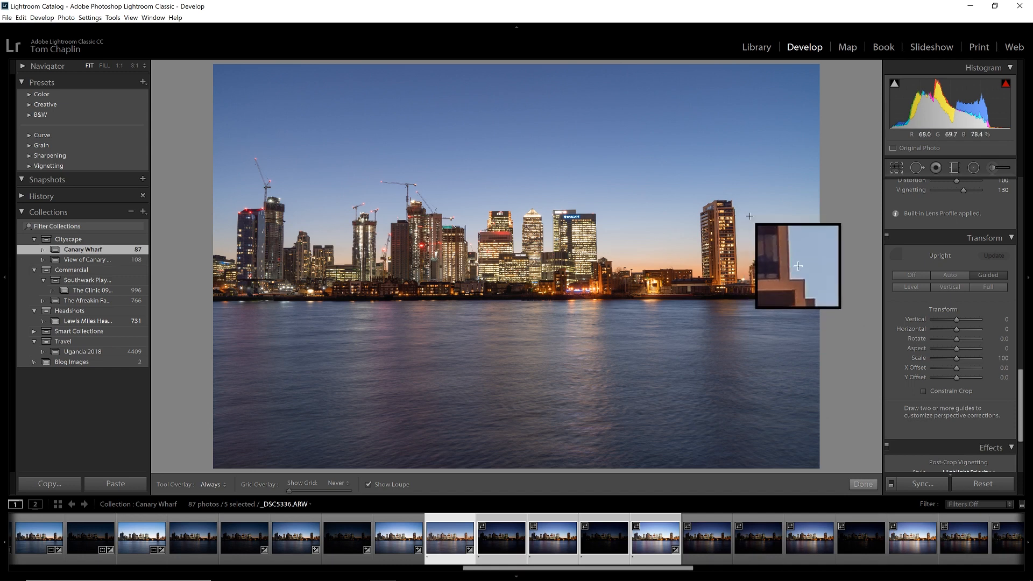
click(898, 255)
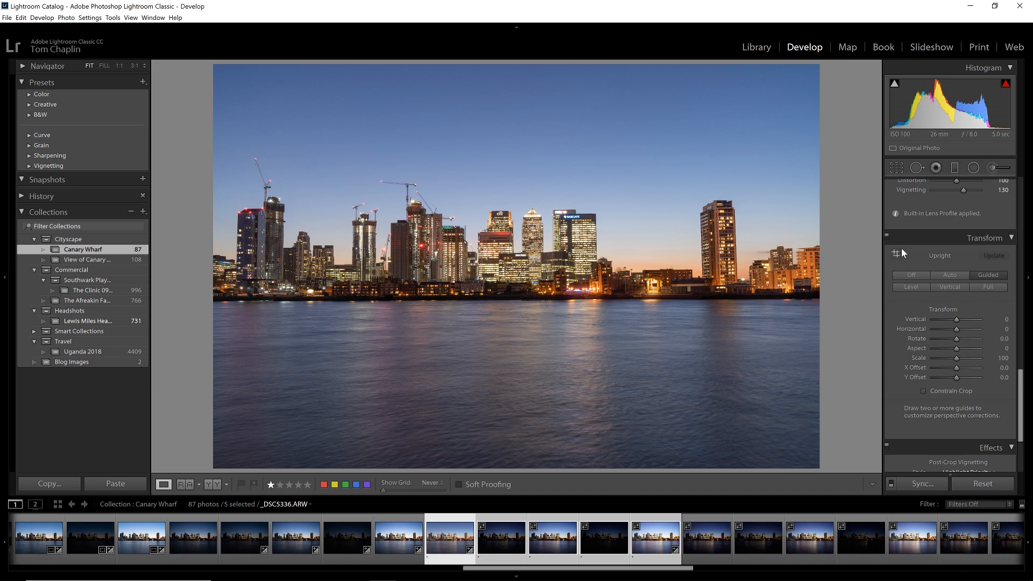
click(897, 254)
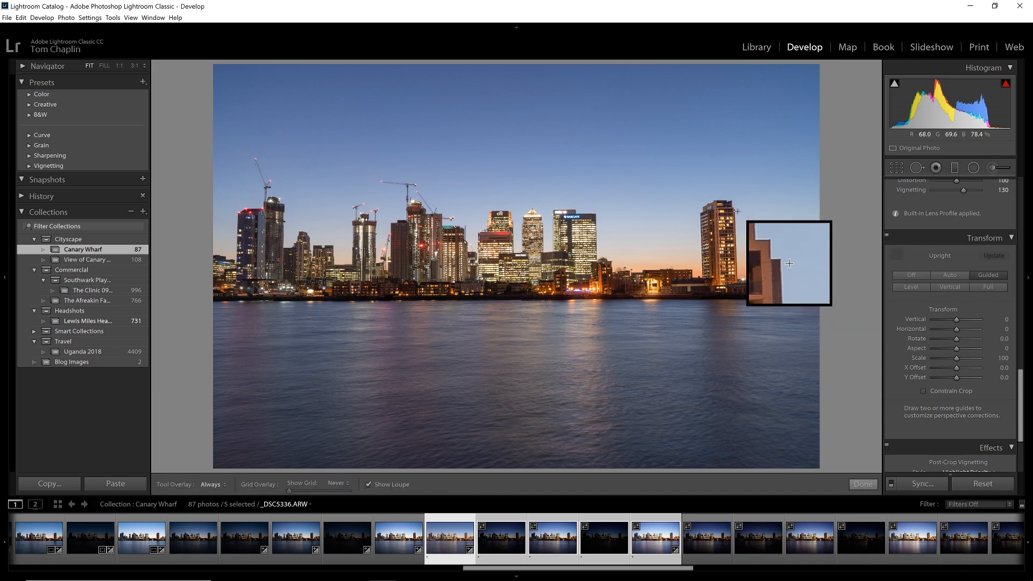
drag(735, 210, 737, 281)
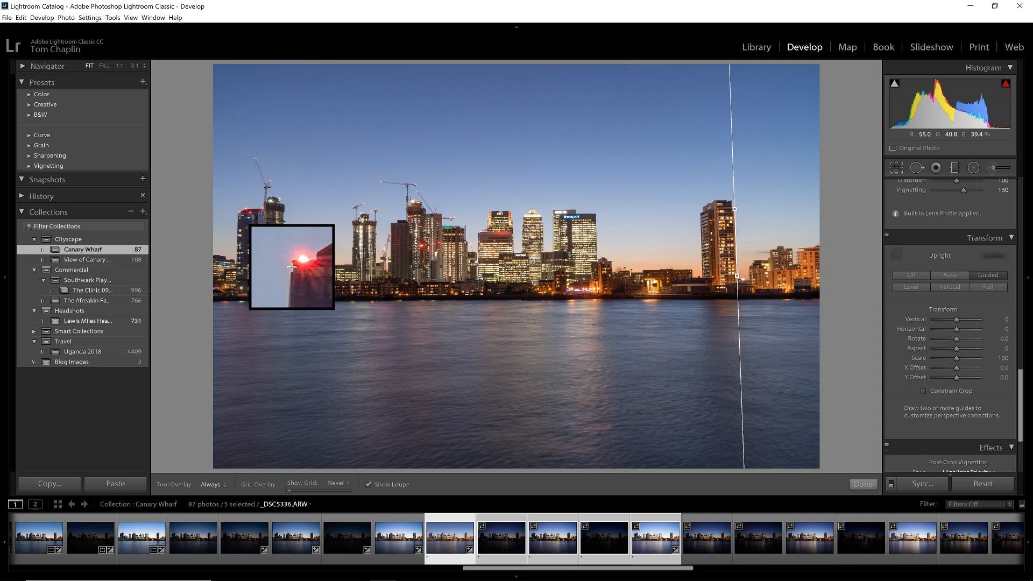
drag(238, 214, 236, 263)
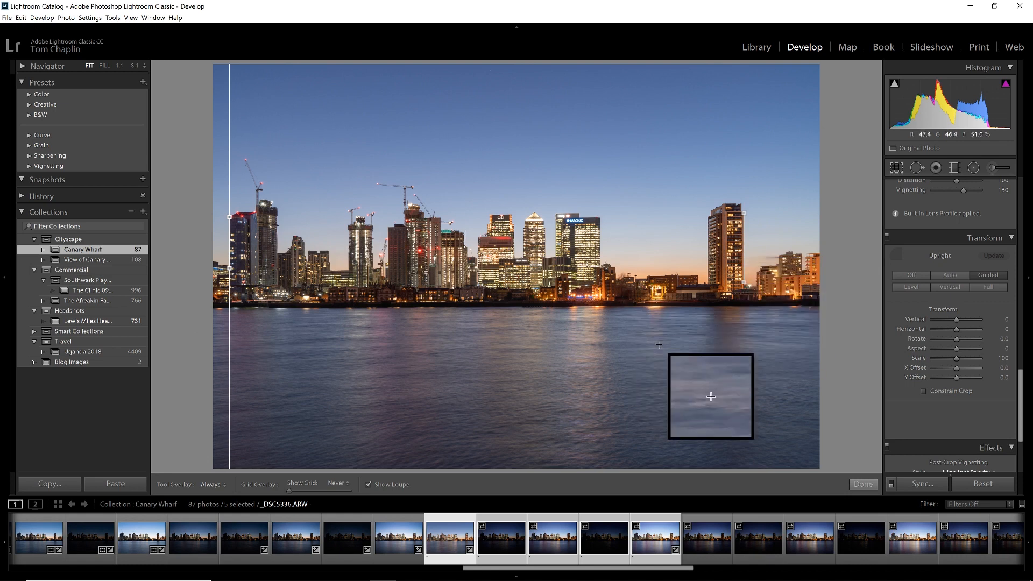
click(863, 484)
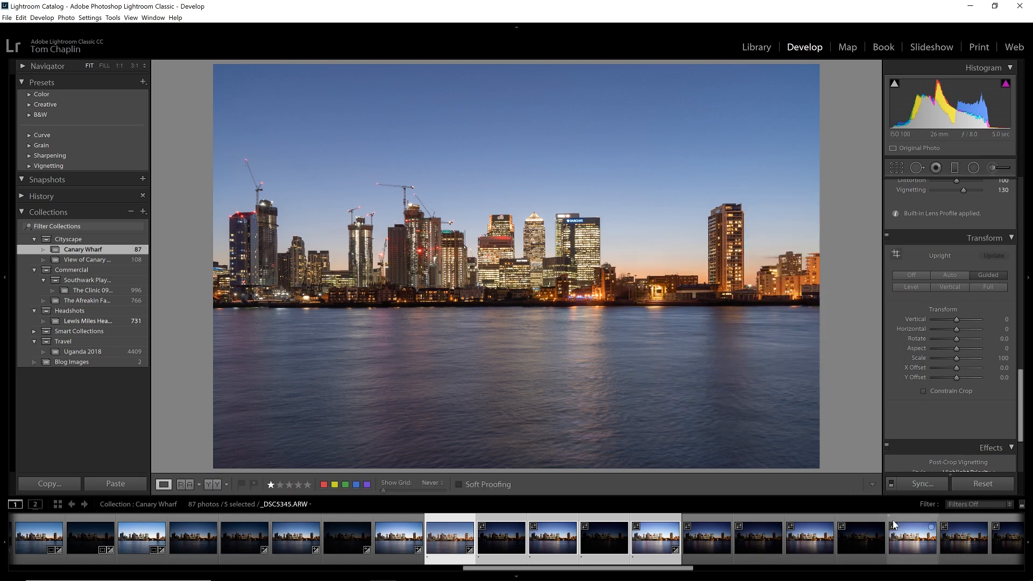
scroll(956, 387, up, 15)
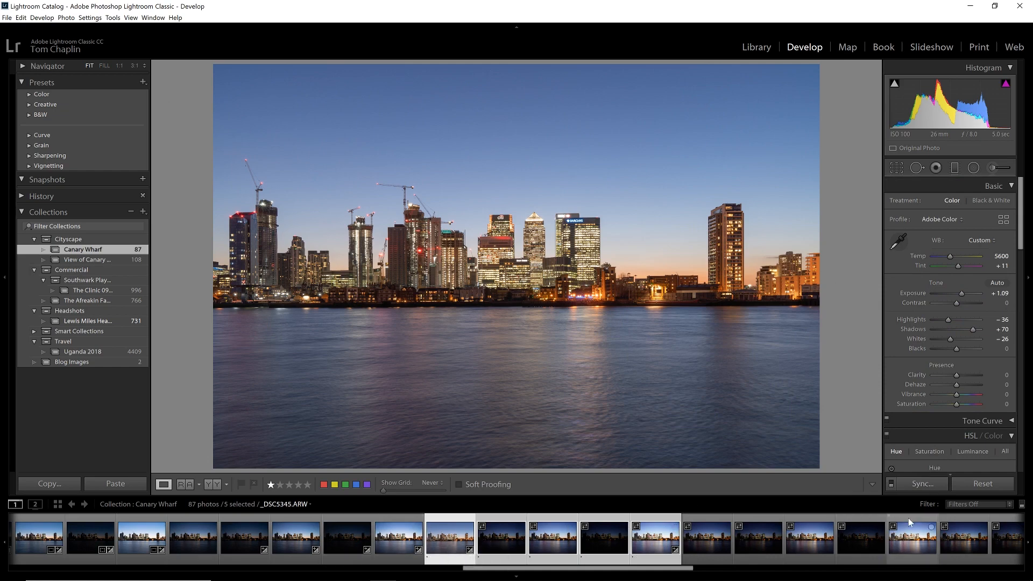
Step: Synchronize the edited photo's develop settings, including lens corrections and transform, to the other four selected exposures
click(923, 484)
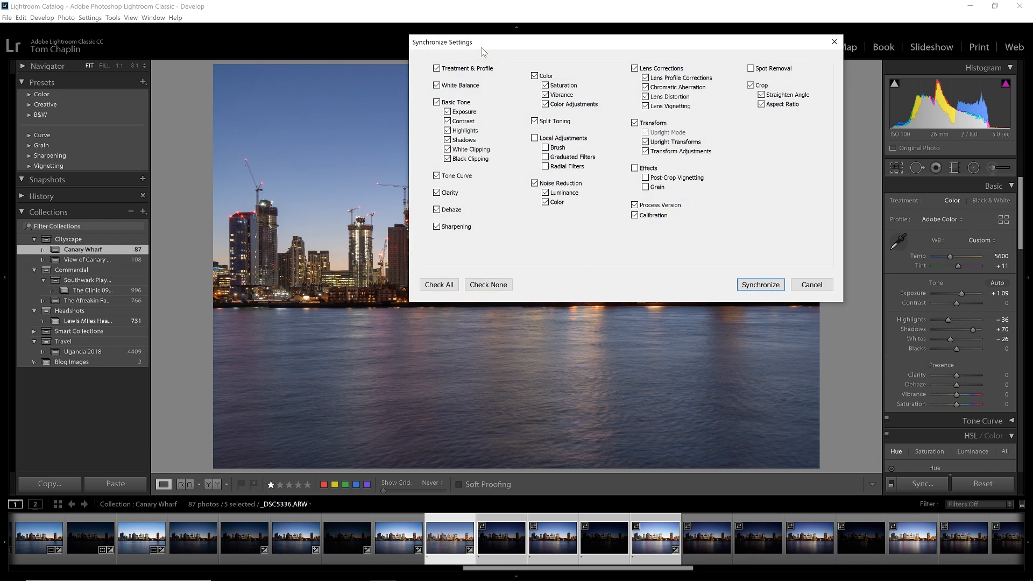
drag(482, 47, 401, 79)
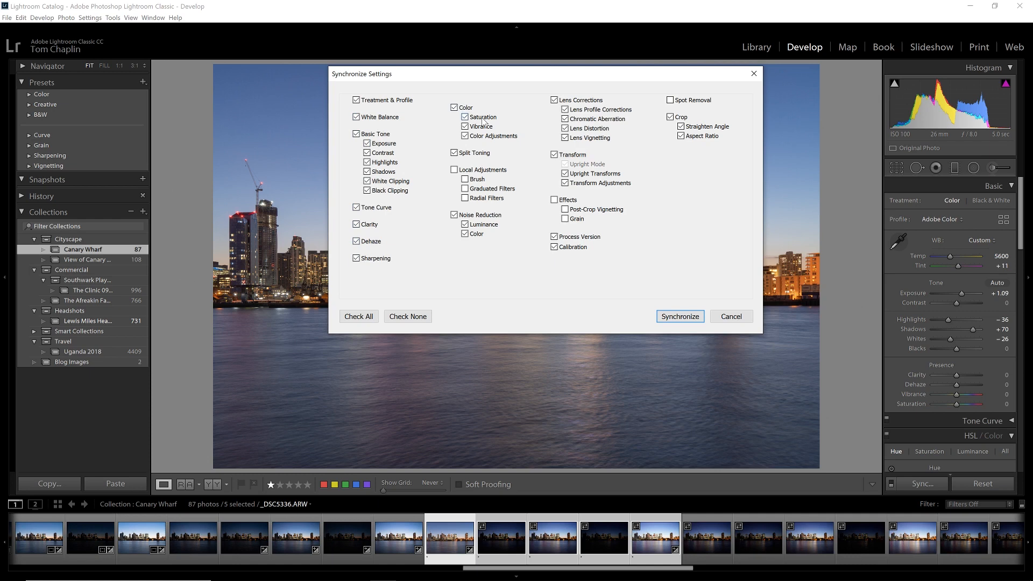
click(454, 215)
click(691, 317)
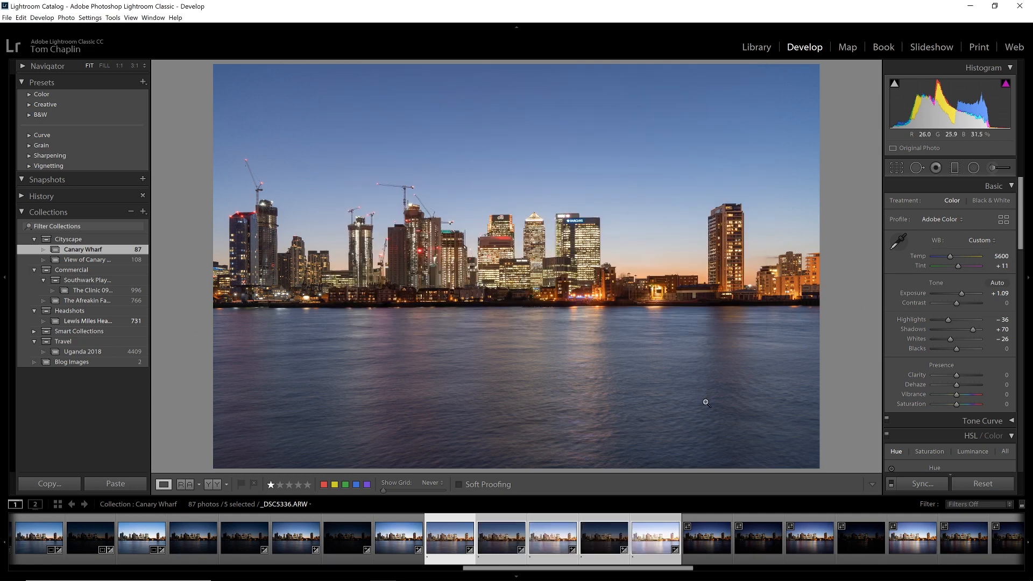
Step: Check each synchronized exposure in turn, inspecting building and shoreline detail at 1:1 in the darkest and brightest frames
click(487, 535)
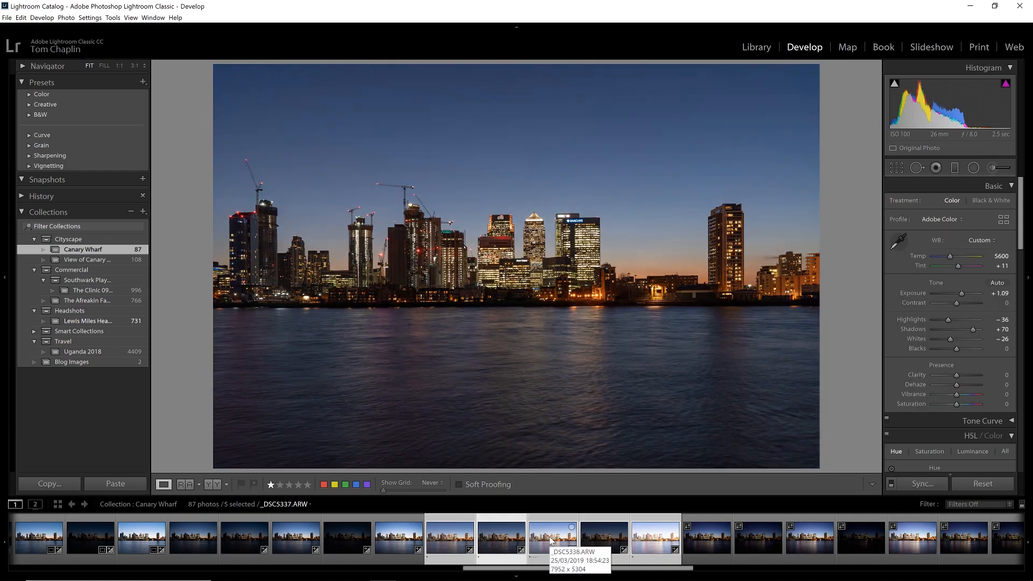
click(551, 541)
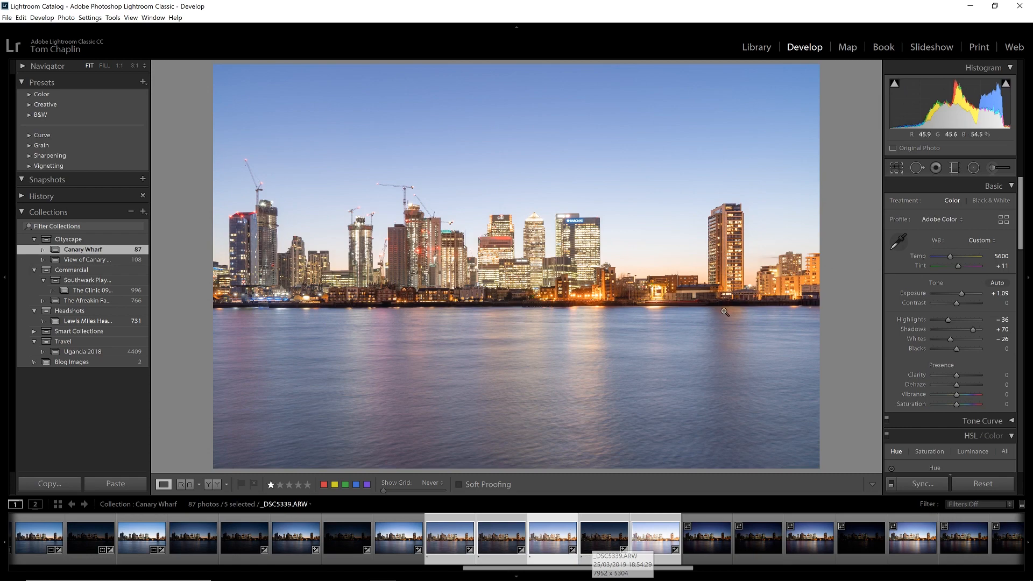
click(597, 539)
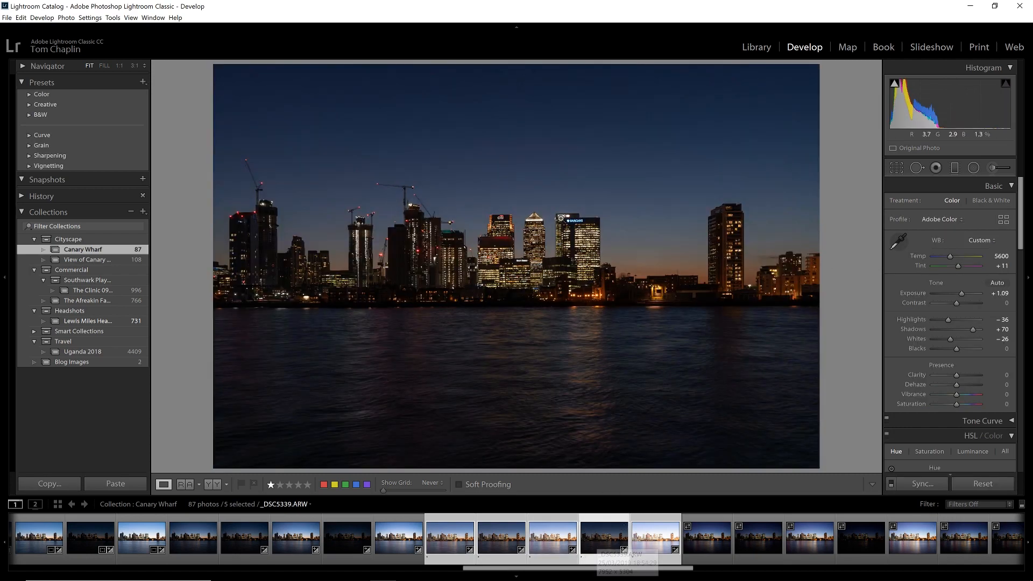
click(562, 213)
drag(618, 268, 563, 265)
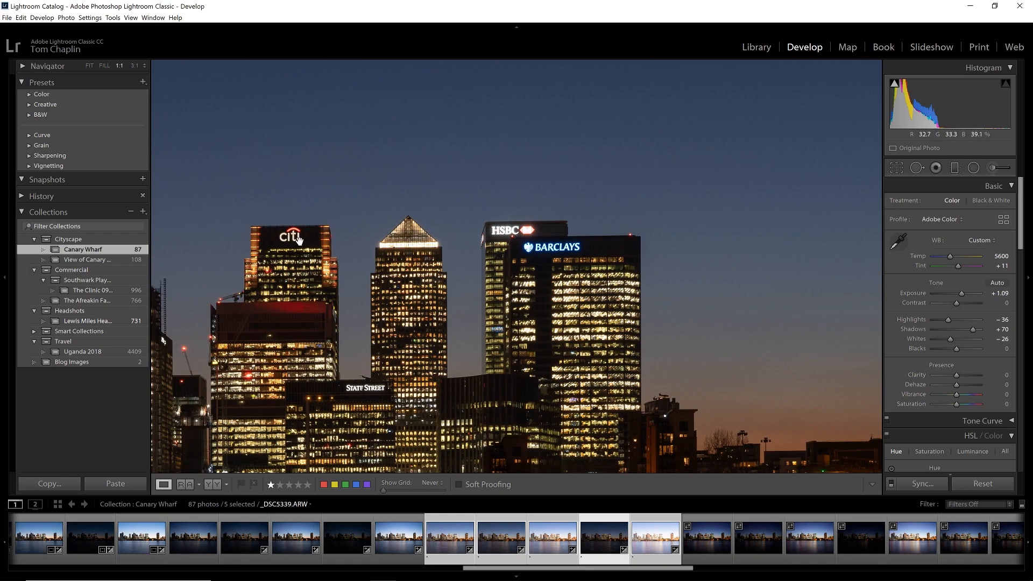
click(679, 526)
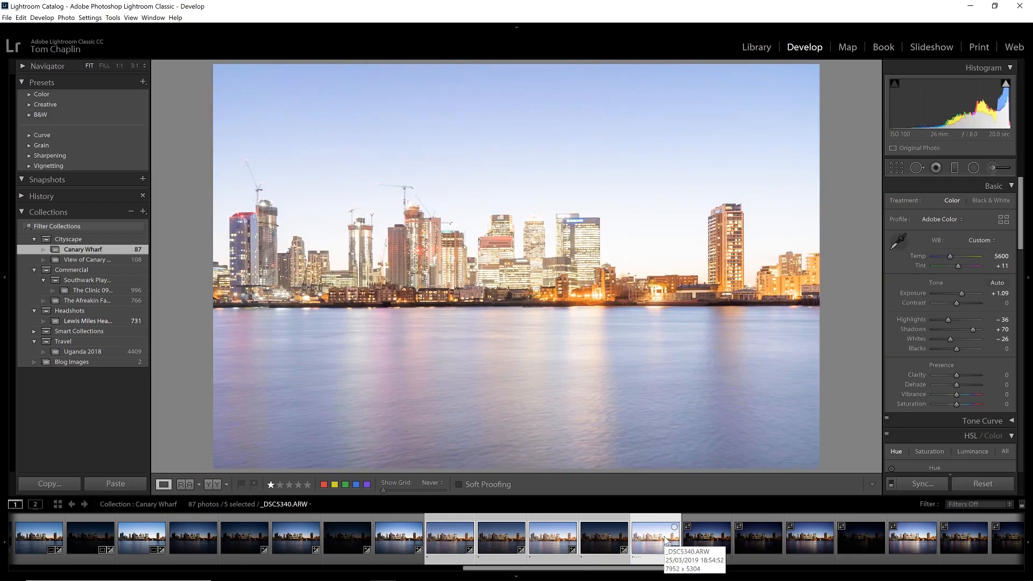
click(504, 332)
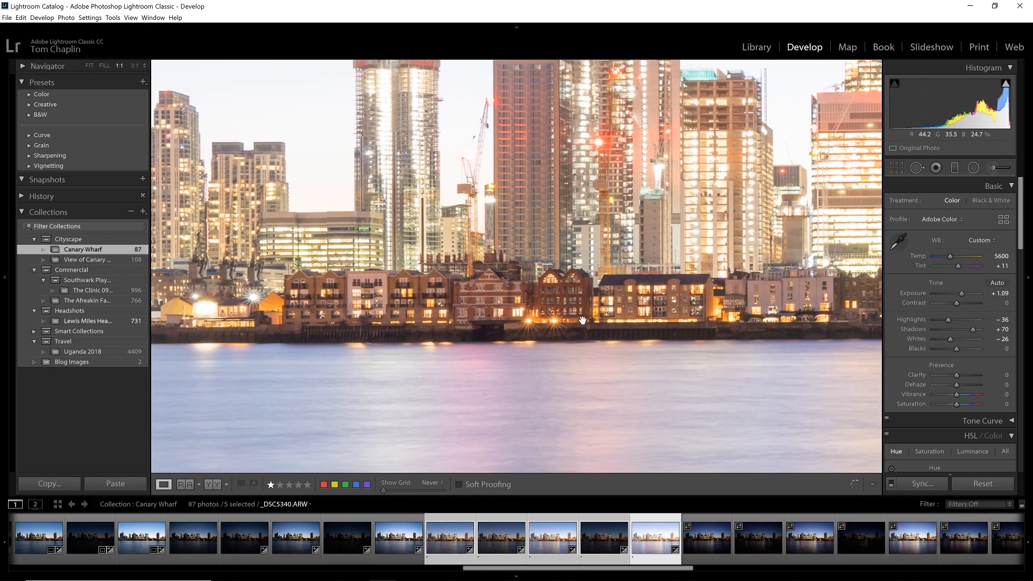
drag(582, 321, 378, 343)
click(379, 343)
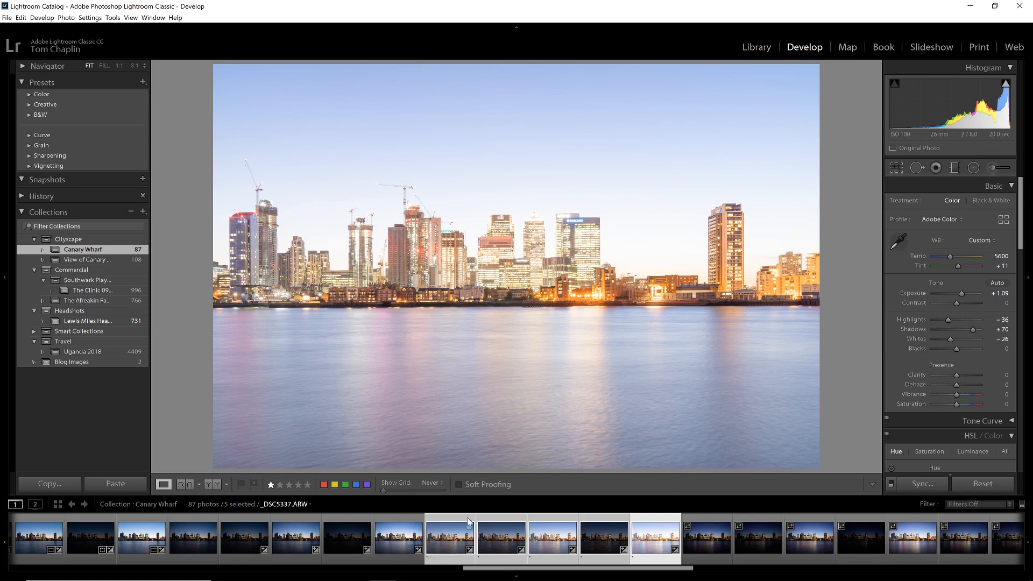
Step: Start exporting the five selected photos to the hard drive, with the Cityscape > Canary Wharf View > JPEGs for PSD folder as destination
click(450, 536)
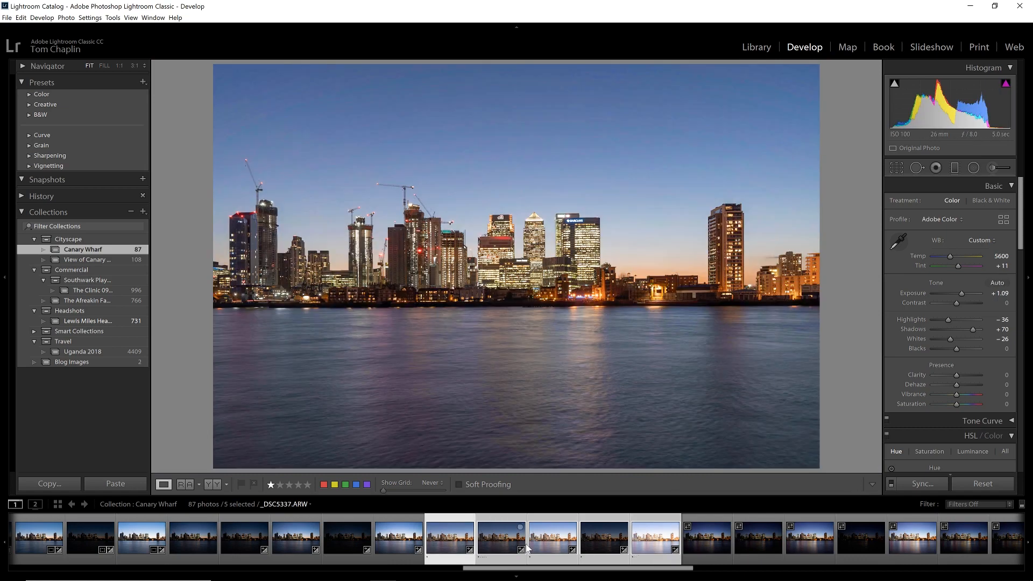
right_click(453, 537)
mouse_move(506, 491)
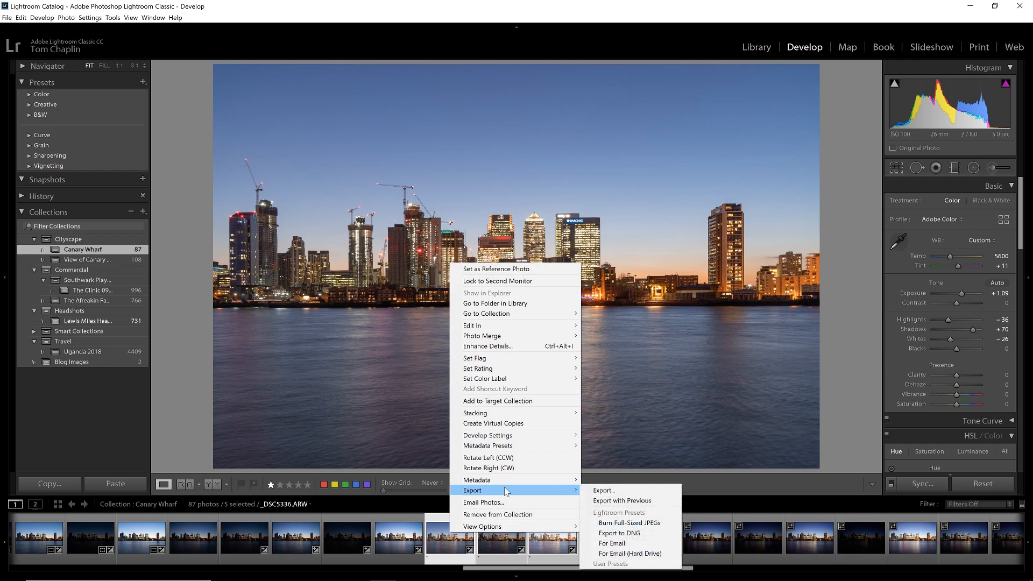
click(631, 491)
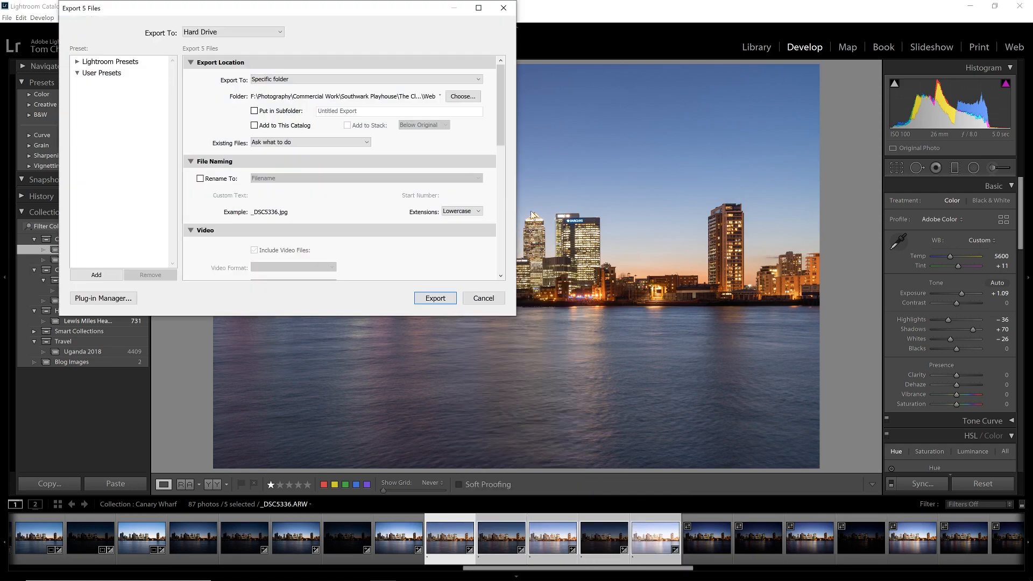
click(462, 97)
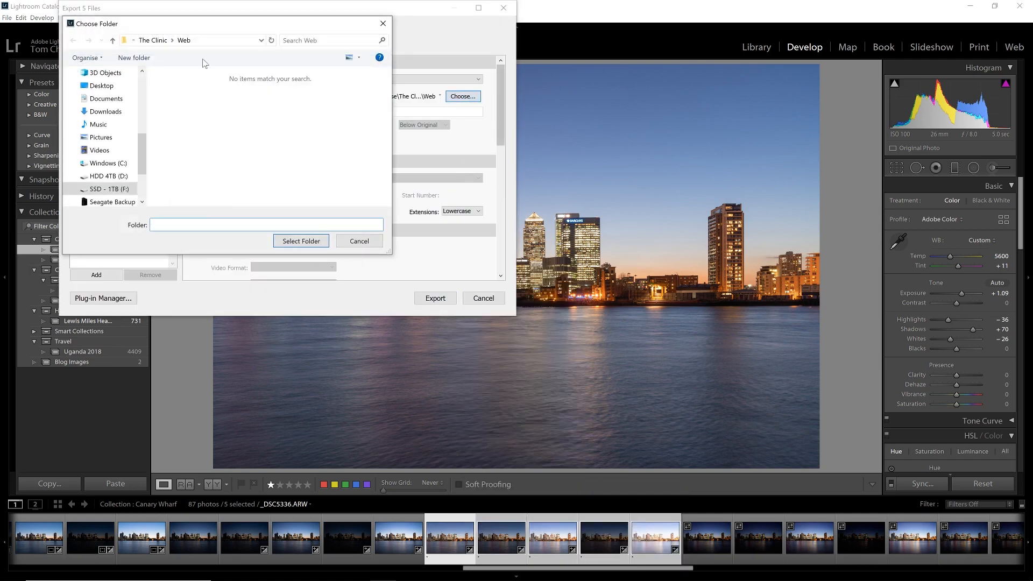
click(155, 42)
click(151, 40)
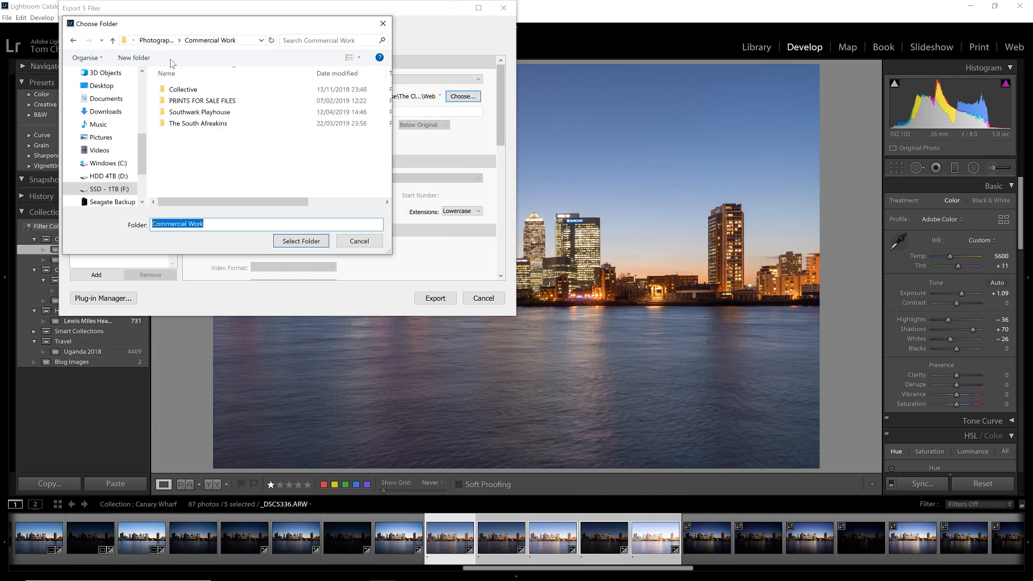
click(153, 42)
double_click(202, 169)
click(161, 41)
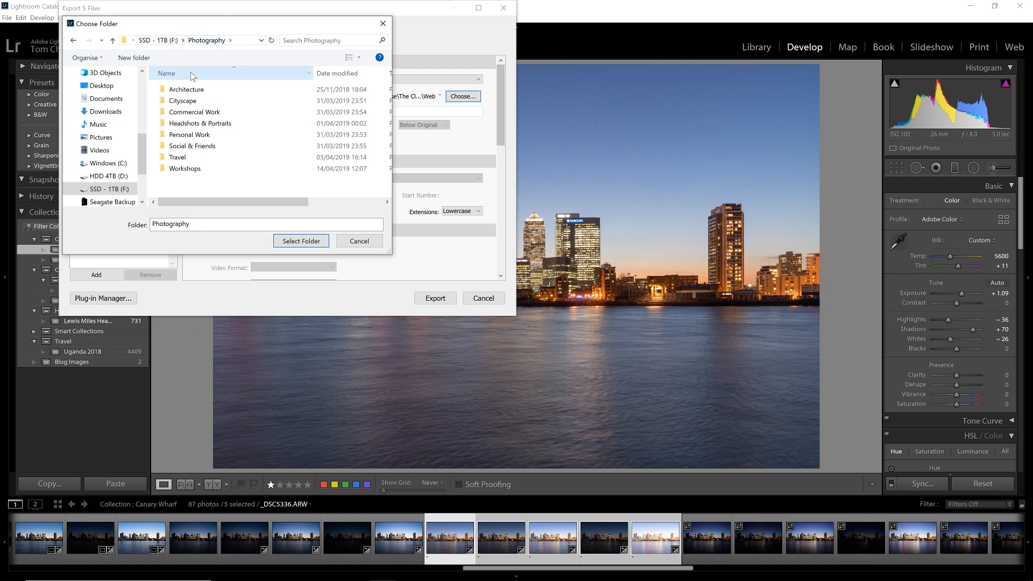
click(195, 111)
double_click(196, 101)
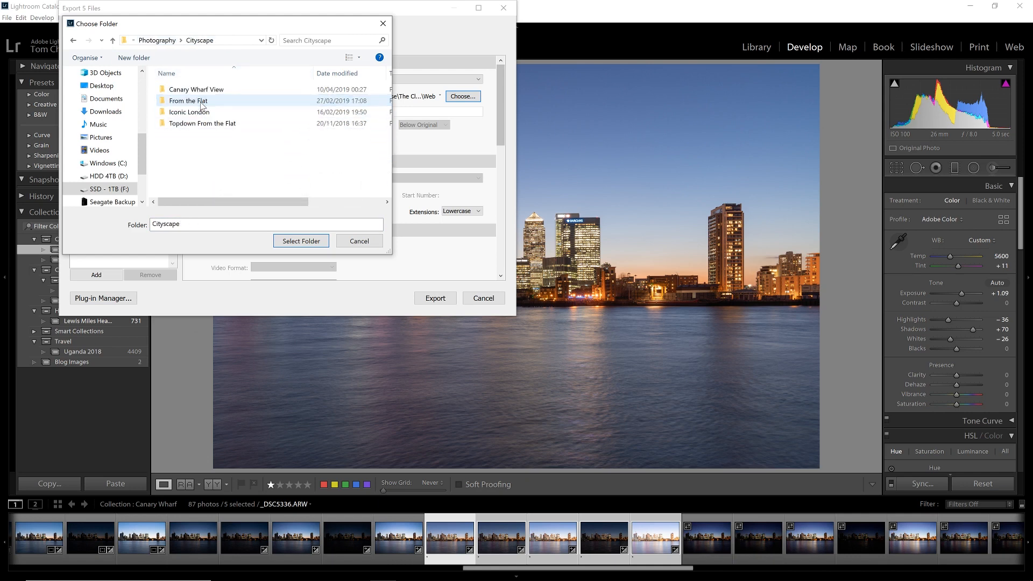
double_click(211, 90)
double_click(211, 91)
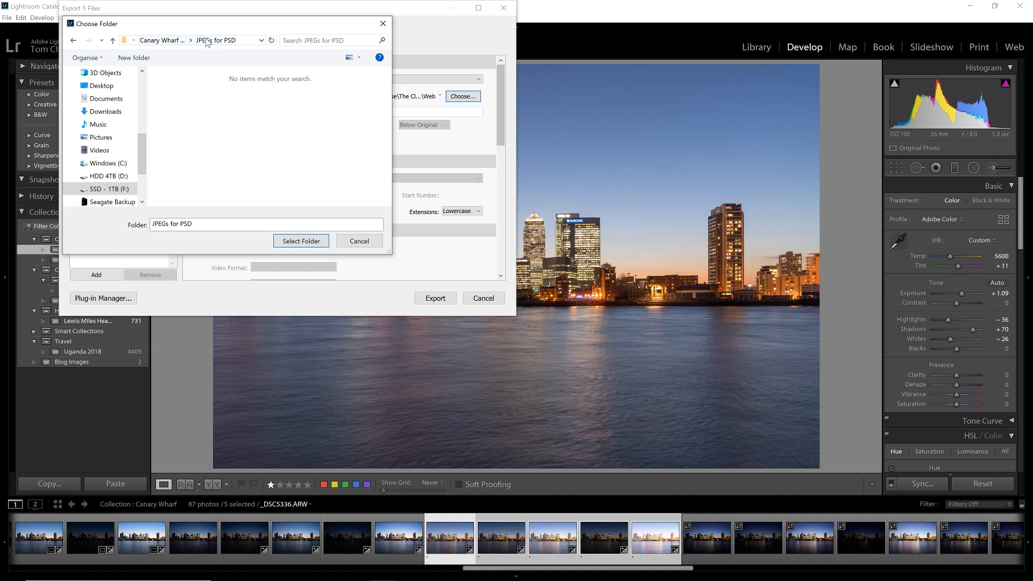
click(296, 240)
Step: Export the photos as JPEGs at quality 100 and 300 pixels per inch, with Resize to Fit turned off
drag(500, 116, 507, 184)
drag(392, 144, 398, 144)
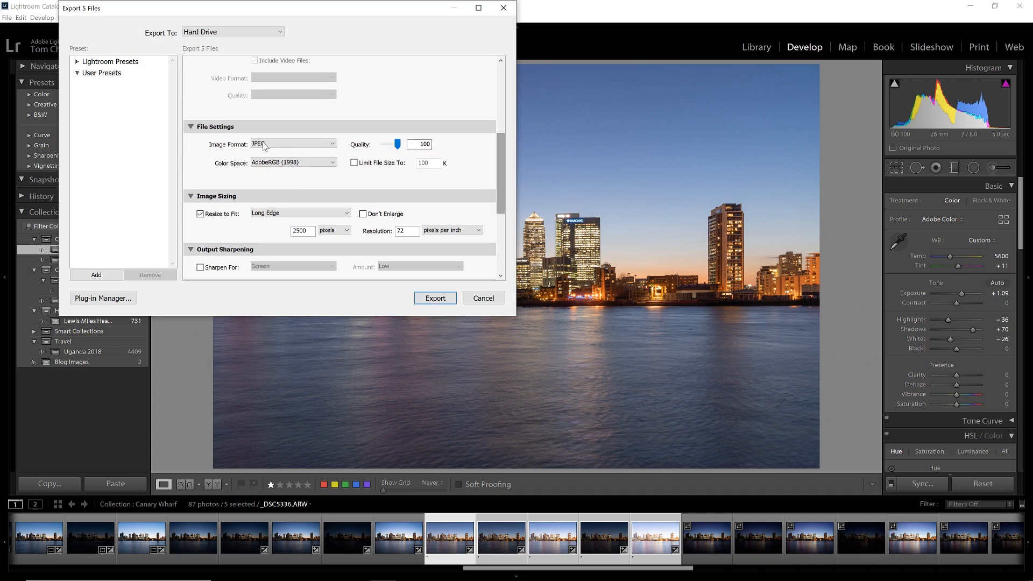
double_click(401, 231)
text(300)
click(436, 198)
click(452, 198)
click(213, 214)
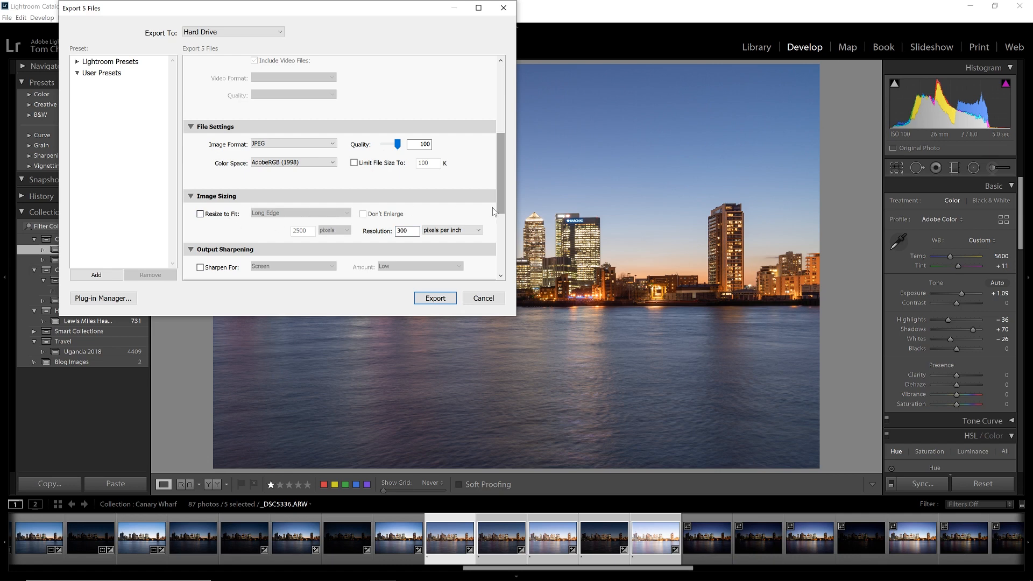
drag(502, 195, 513, 253)
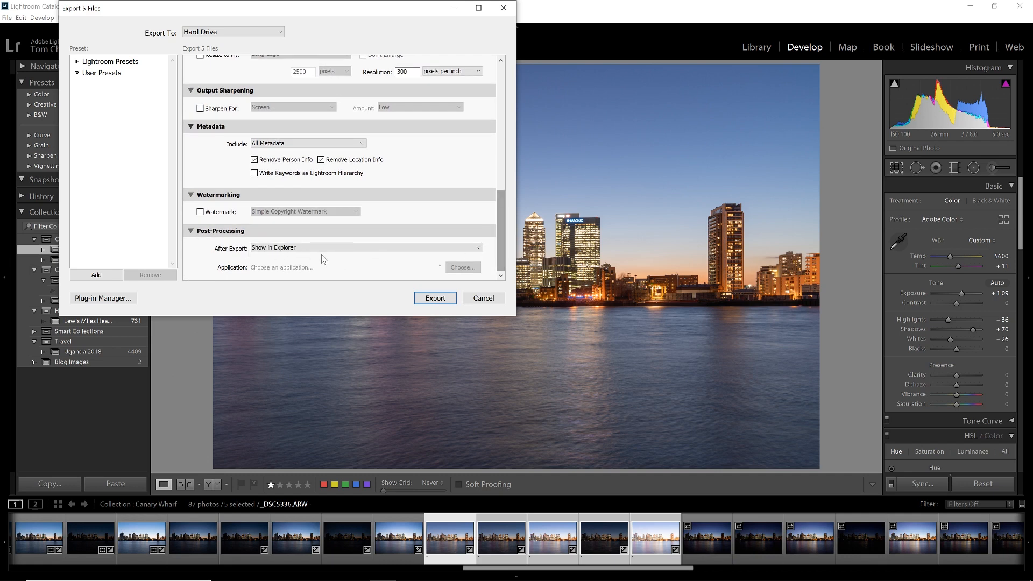
click(432, 299)
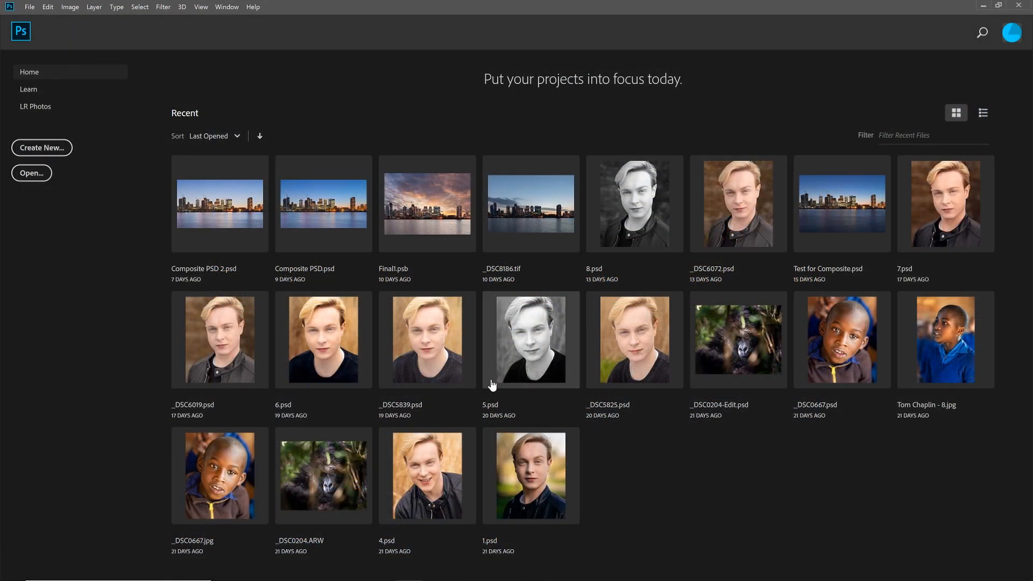
Step: In Photoshop, load the exported files _DSC5336 to _DSC5340 into one layer stack with automatic alignment of the source images
click(28, 10)
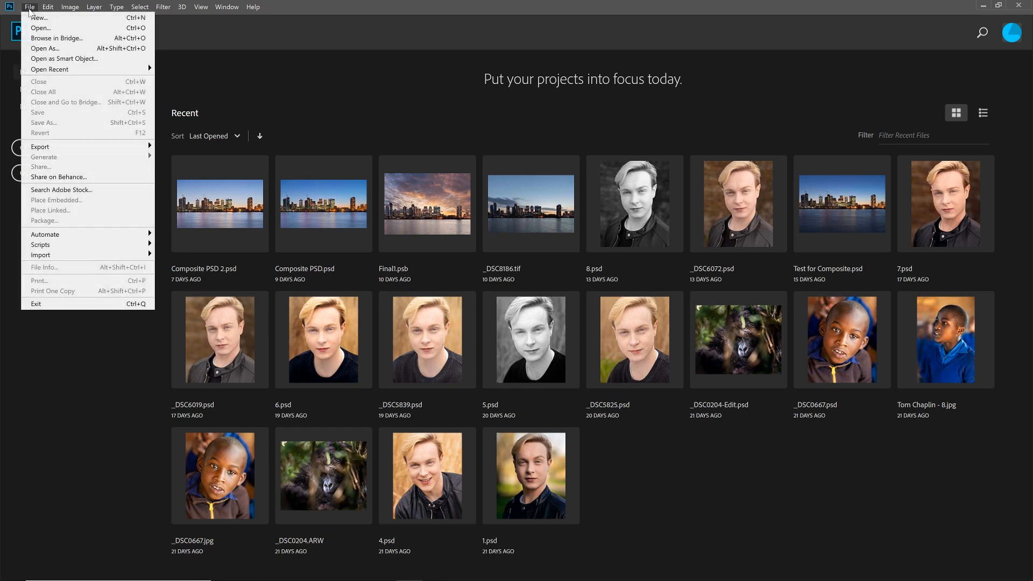
mouse_move(70, 248)
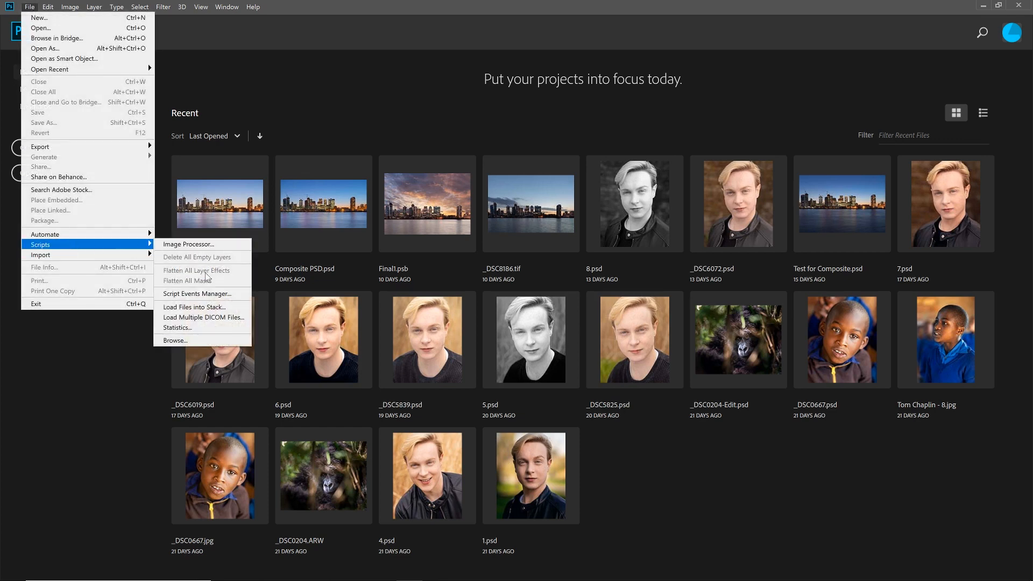
click(194, 307)
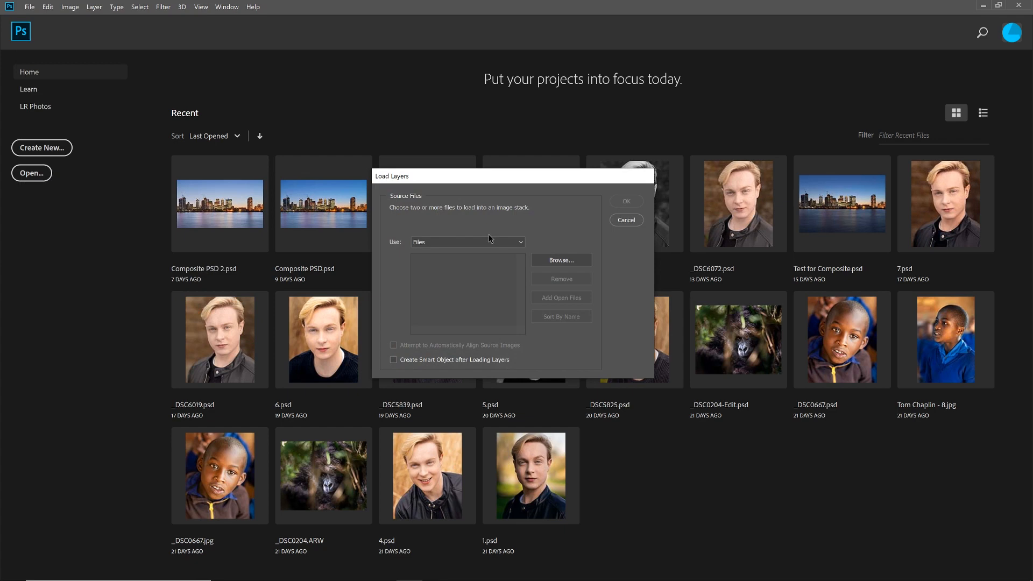
click(565, 264)
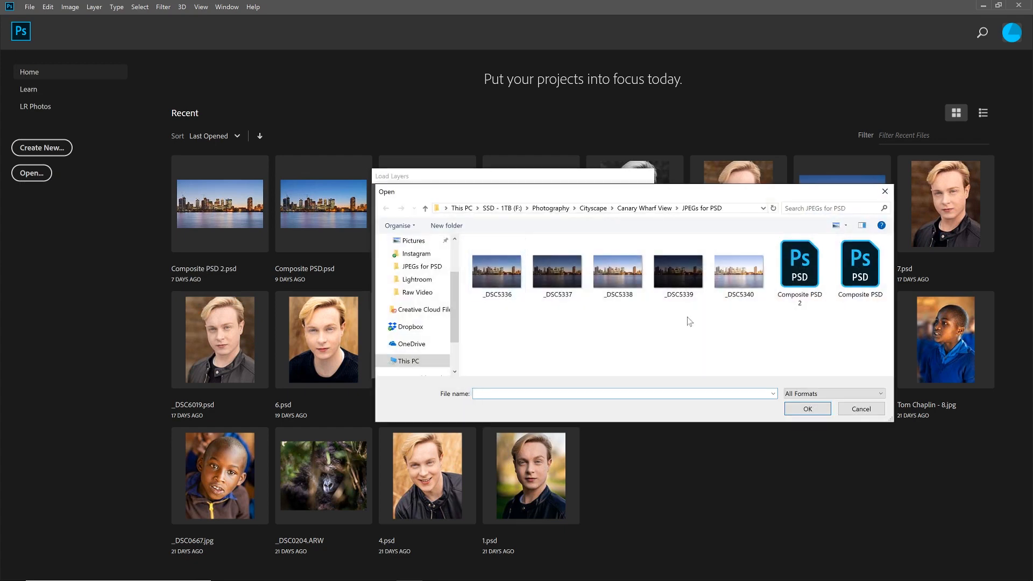
drag(759, 314, 487, 275)
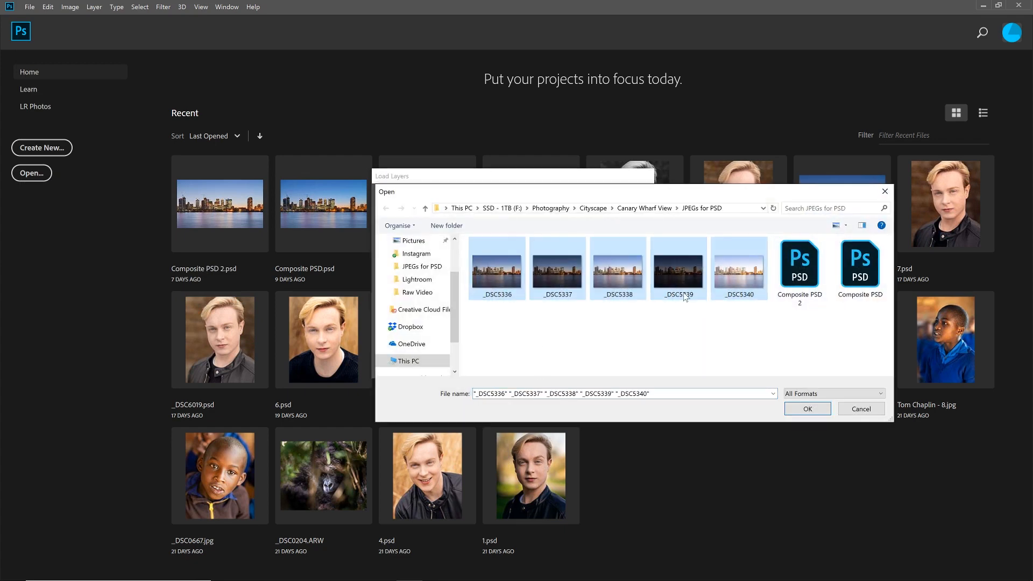
click(804, 409)
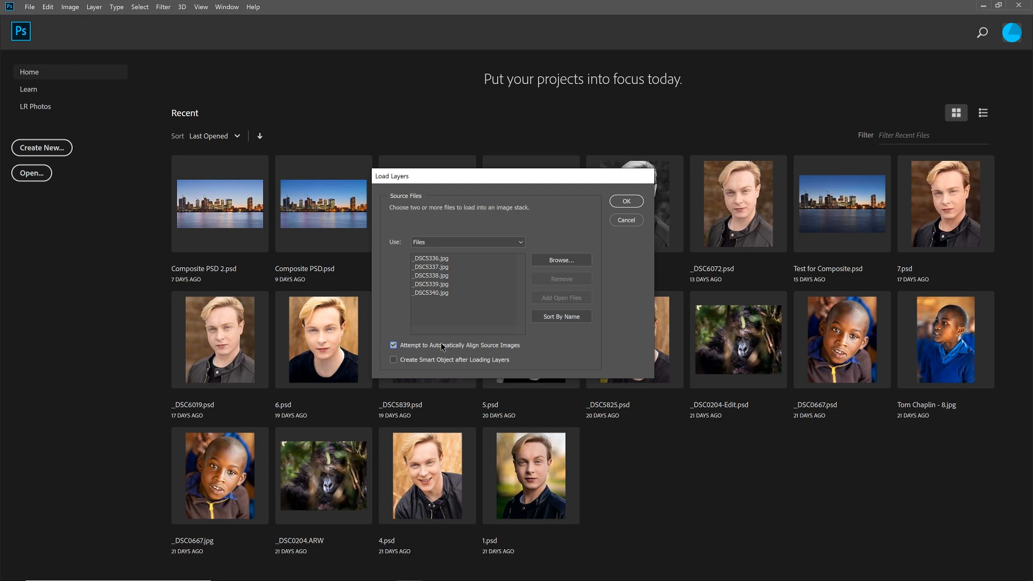
click(627, 202)
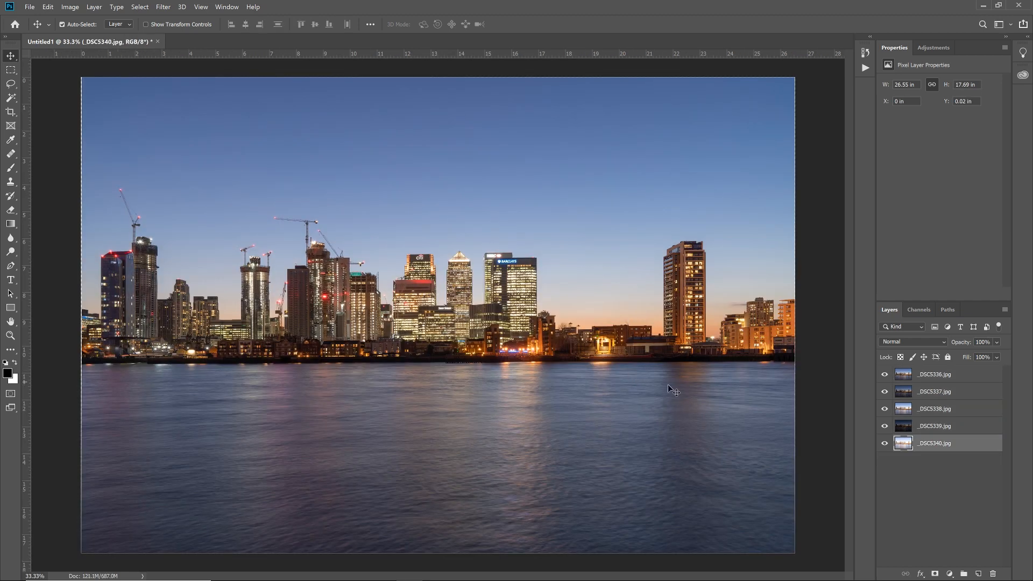
Step: Move the _DSC5336.jpg layer to the bottom of the stack and group the other four exposure layers
click(931, 379)
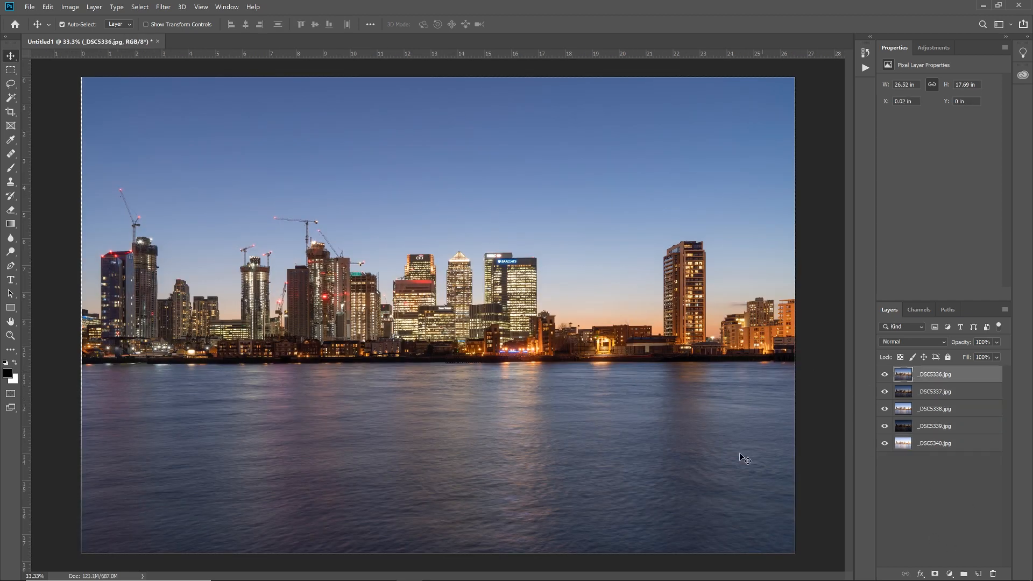
drag(921, 378, 922, 450)
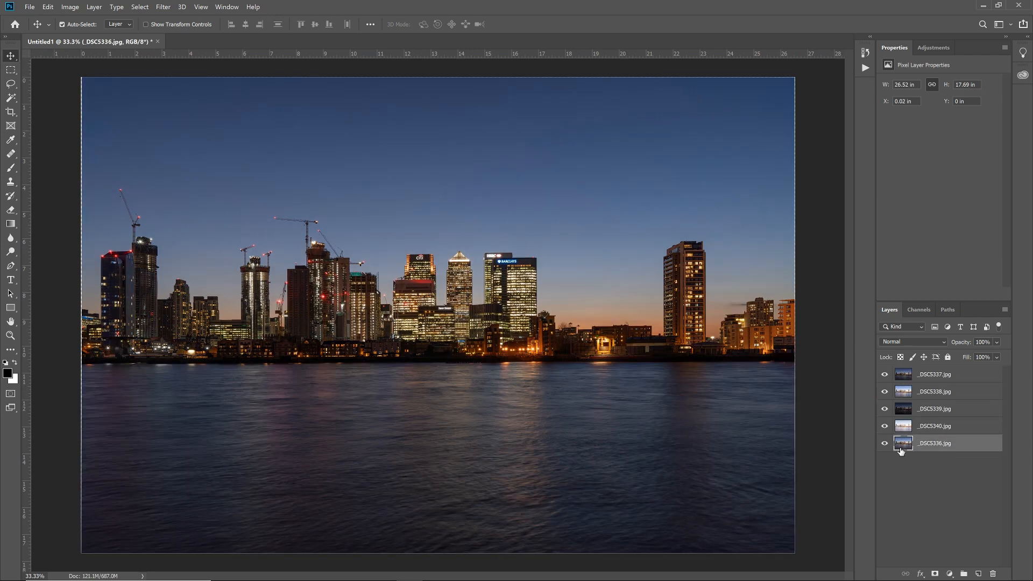
click(923, 426)
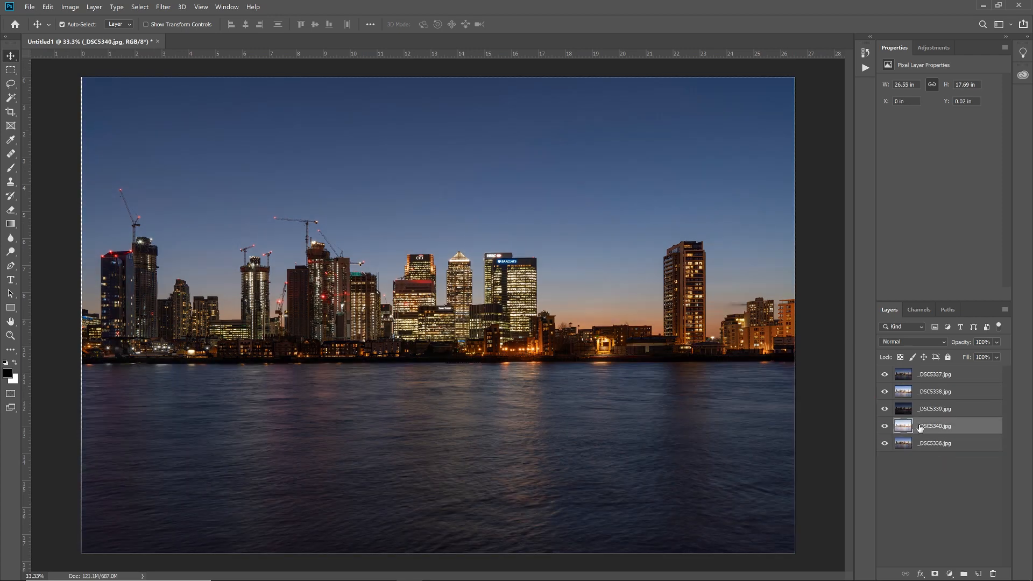
shift+click(924, 377)
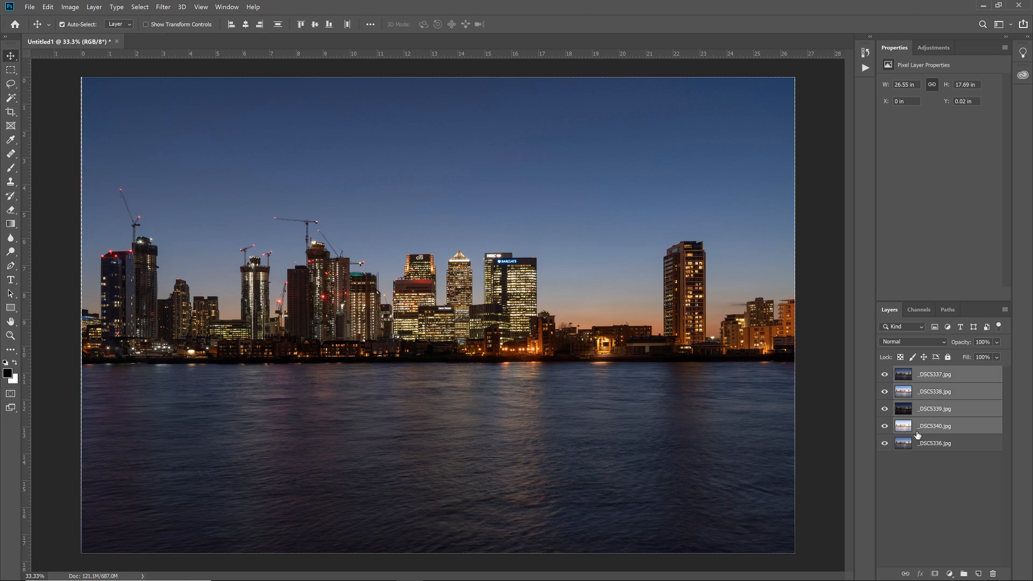
key(ctrl+g)
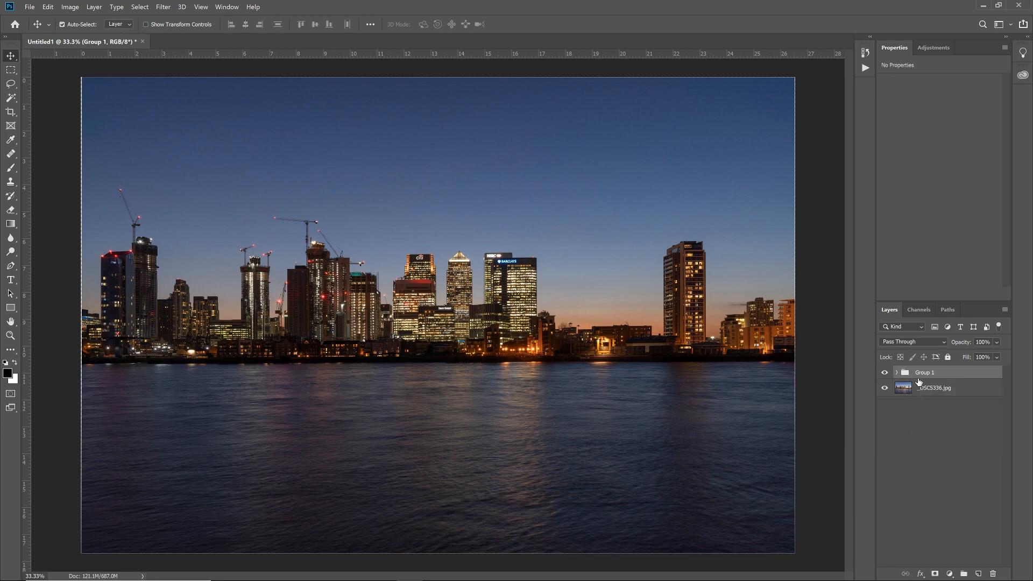
Step: Rename the new layer group as Adjustments and expand it to show its layers
double_click(926, 373)
text(Adjustments)
key(Return)
click(897, 373)
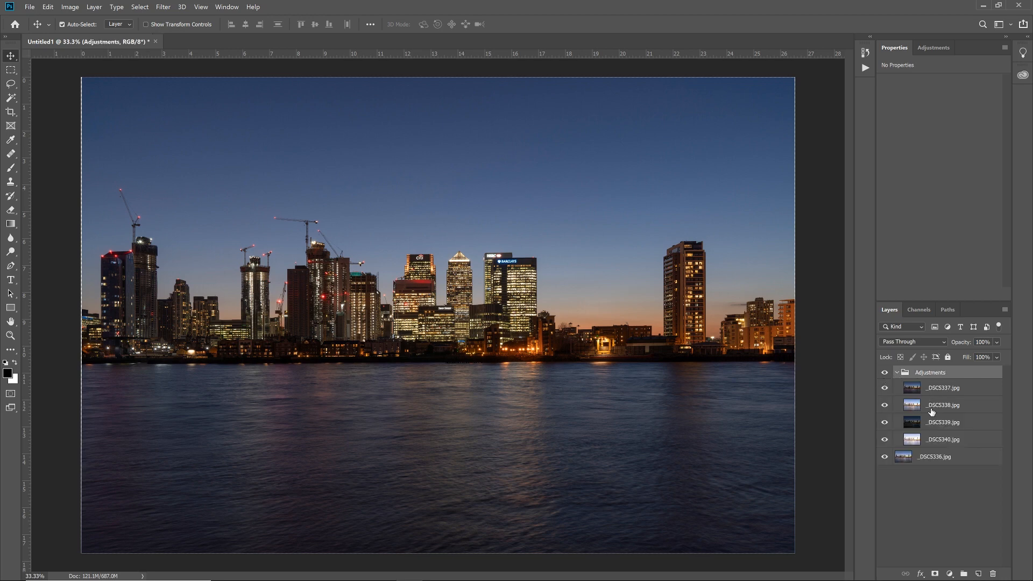
Step: Rename the _DSC5340.jpg layer as +2 and the _DSC5339.jpg layer as -2
double_click(936, 440)
text(+2)
key(Return)
double_click(953, 422)
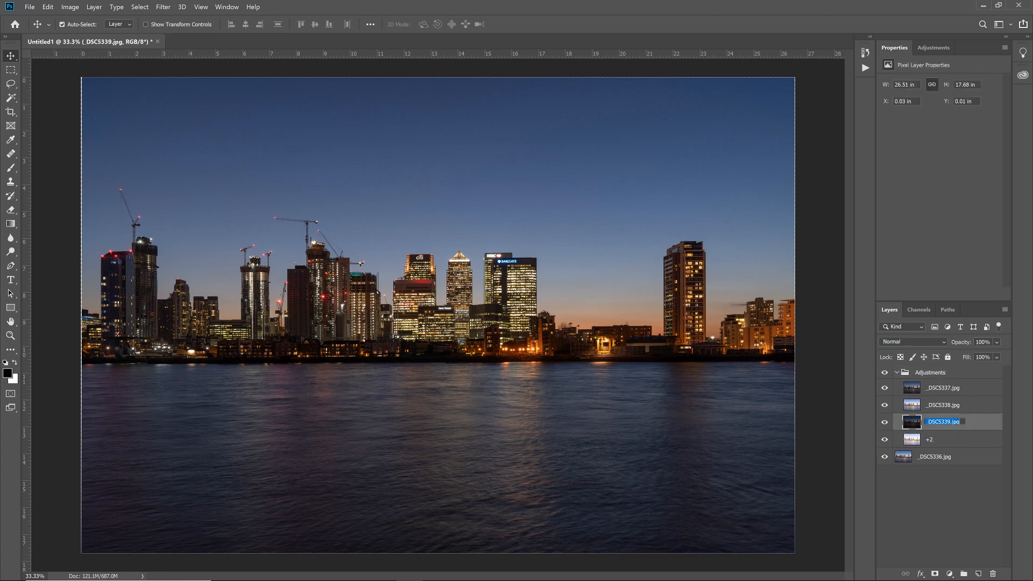
text(-2)
key(Return)
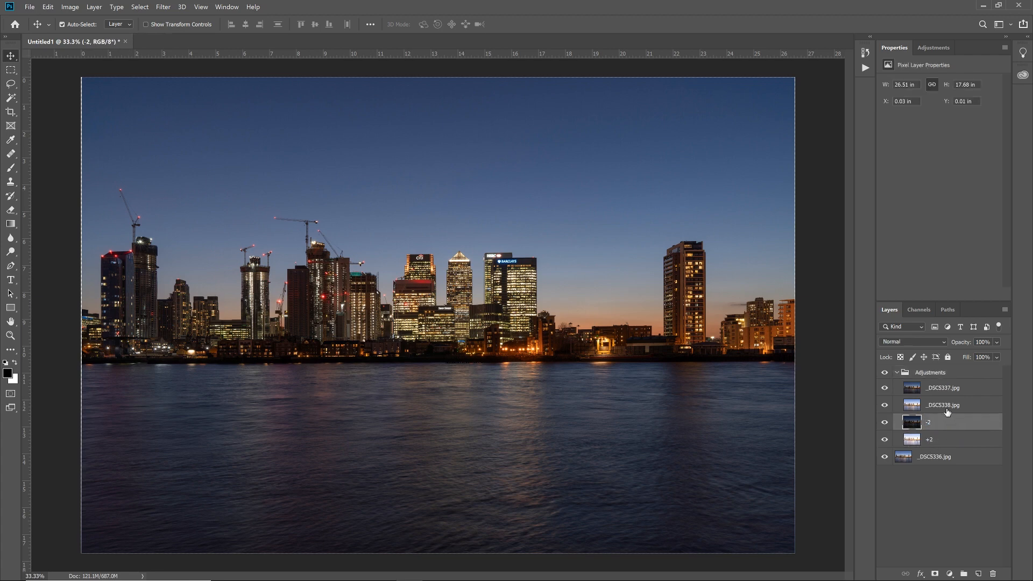
Step: Rename the _DSC5338.jpg layer as +1 and the _DSC5337.jpg layer as -1
double_click(947, 408)
text(+1)
key(Return)
double_click(946, 388)
text(-1)
key(Return)
Step: Hide the four exposure layers inside the Adjustments group and rename the _DSC5336.jpg layer as Base
click(885, 387)
drag(884, 406, 885, 441)
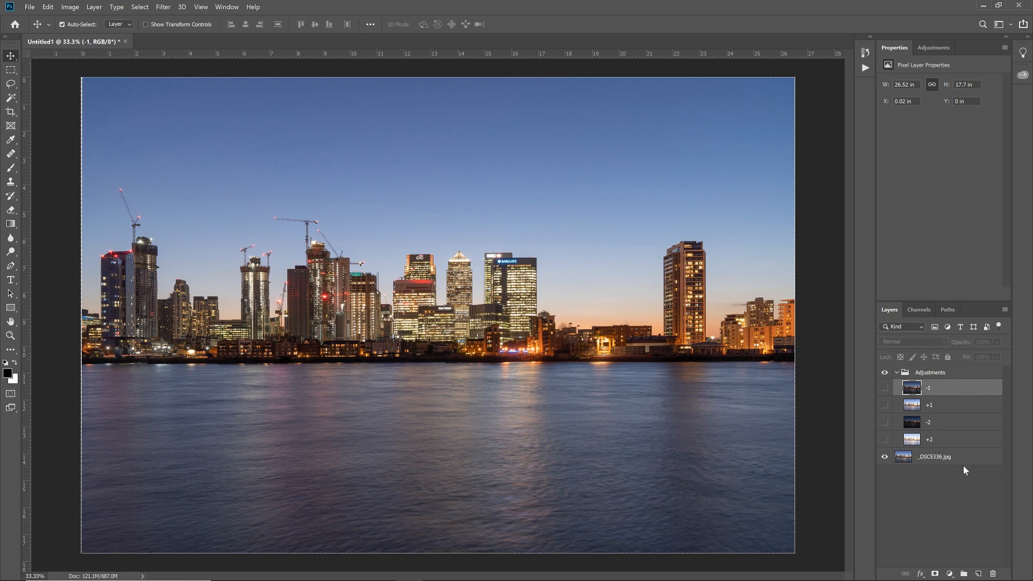
double_click(943, 455)
text(Base)
key(Return)
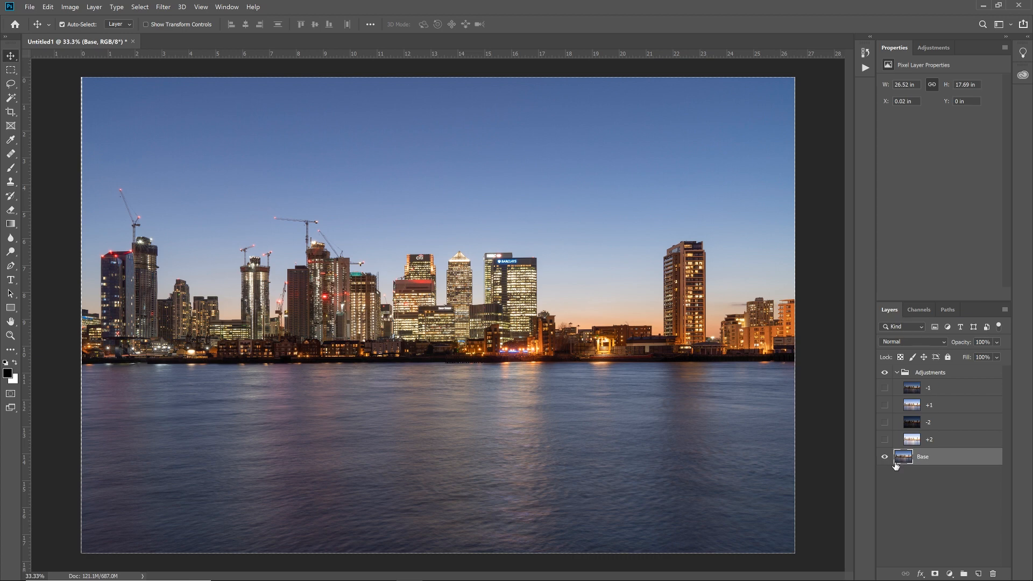
Step: Load the RGB channel's luminosity as a selection, save it as a new channel, and inspect that channel alone with nothing selected
click(919, 311)
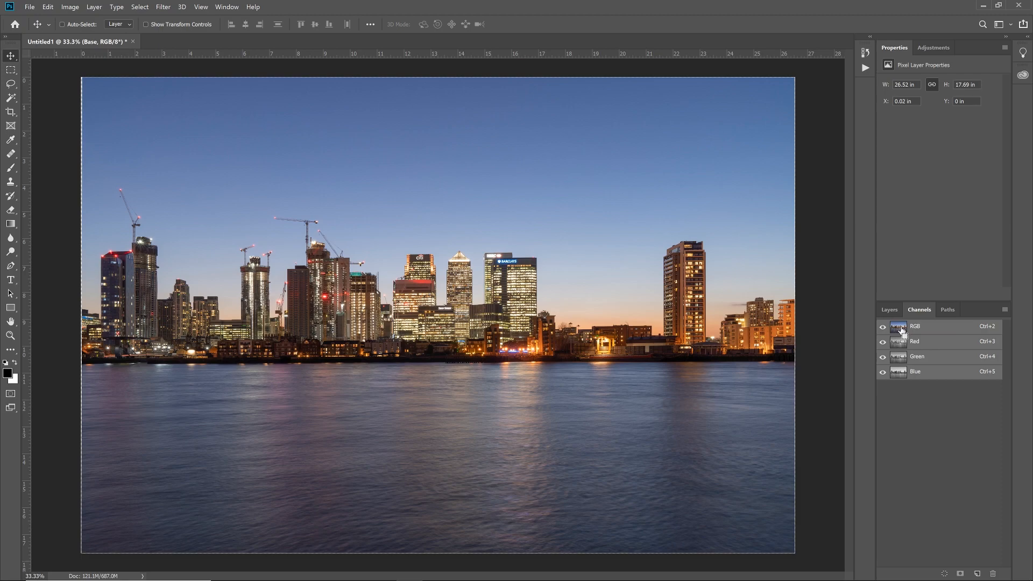
ctrl+click(903, 331)
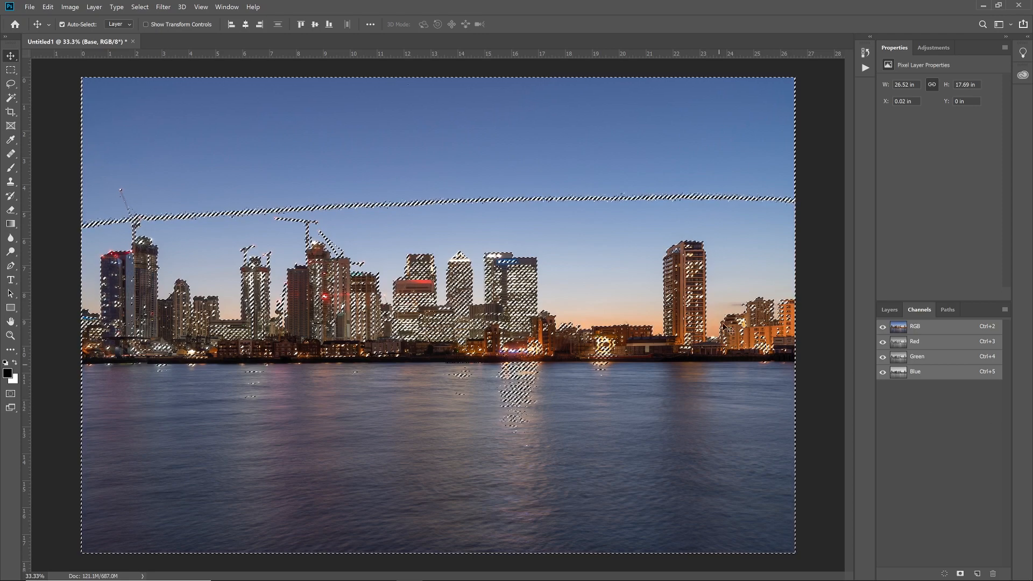
click(960, 574)
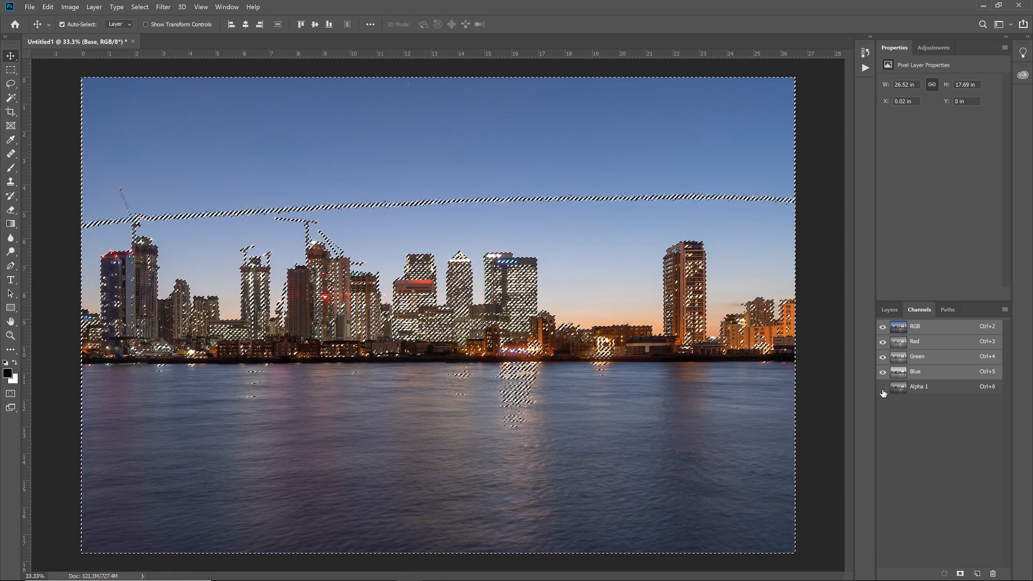
click(919, 388)
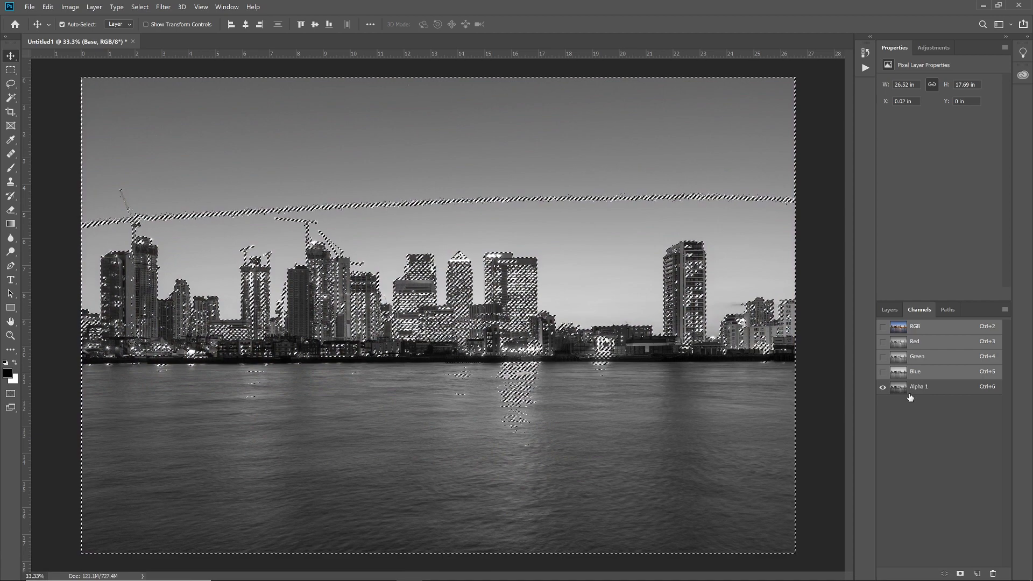
key(ctrl+d)
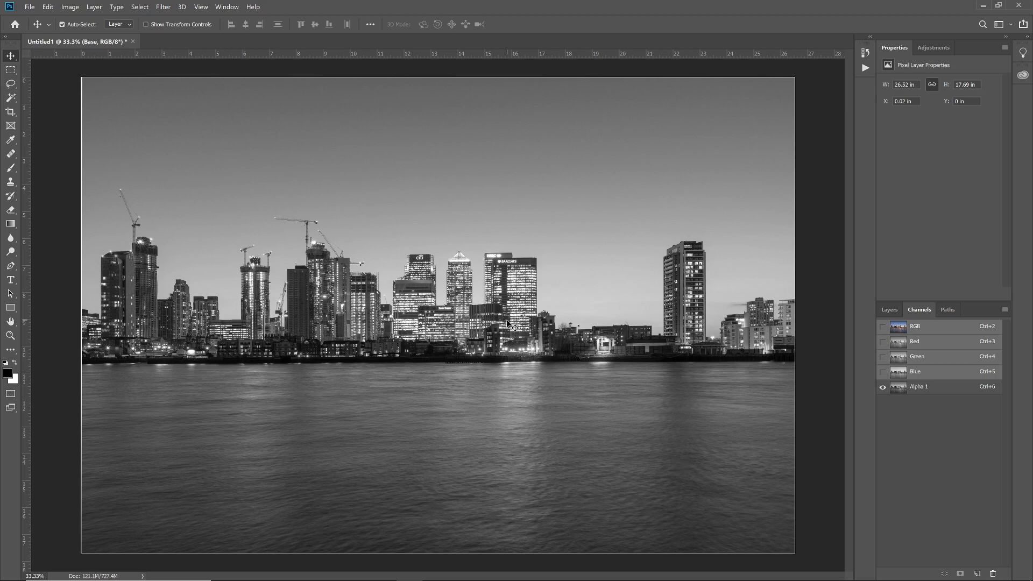
key(ctrl+1)
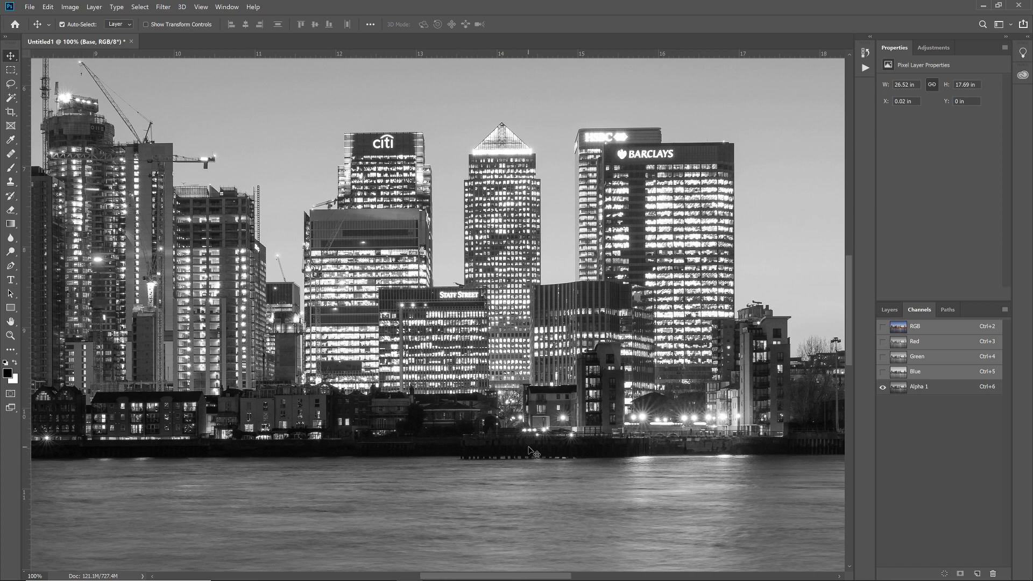
key(ctrl+minus)
key(ctrl+minus)
key(ctrl+minus)
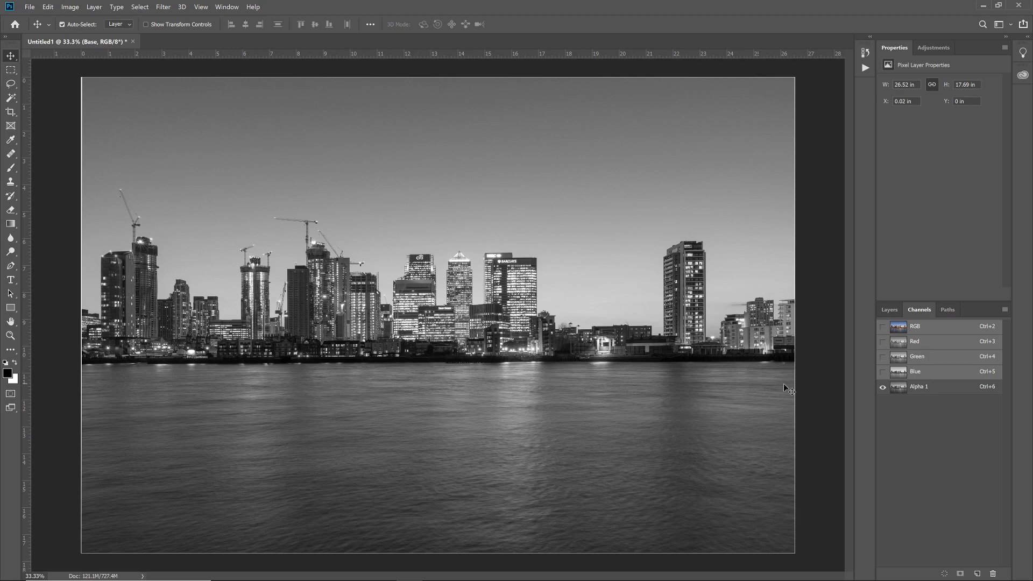
Step: Narrow the Alpha 1 selection to its brightest tones, save it as a new channel, and display only that channel with nothing selected
ctrl+click(898, 394)
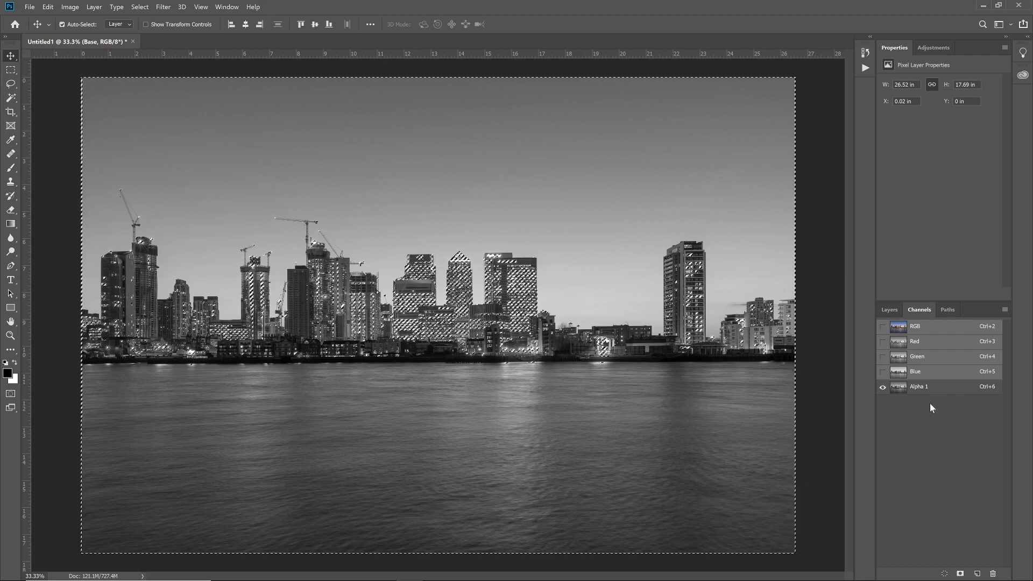
click(960, 573)
click(882, 401)
click(883, 386)
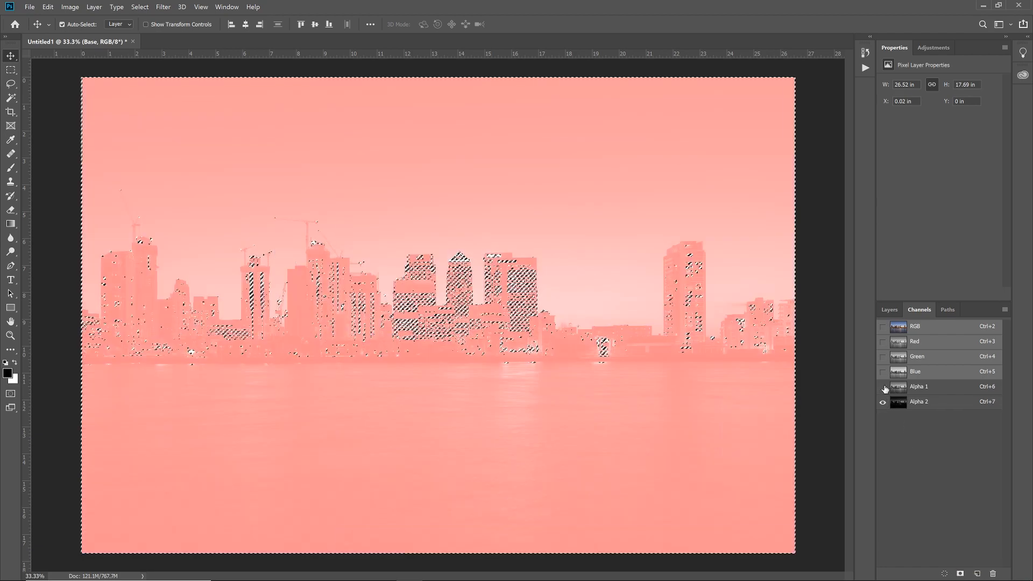
key(ctrl+d)
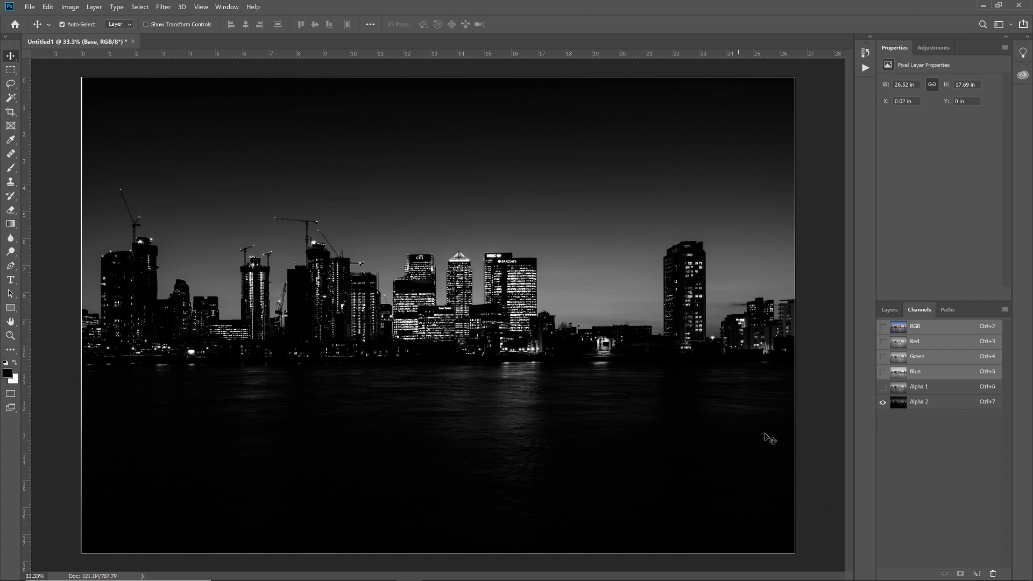
Step: Load the Alpha 2 channel as a selection and apply it as a layer mask on the visible -1 layer
ctrl+click(898, 405)
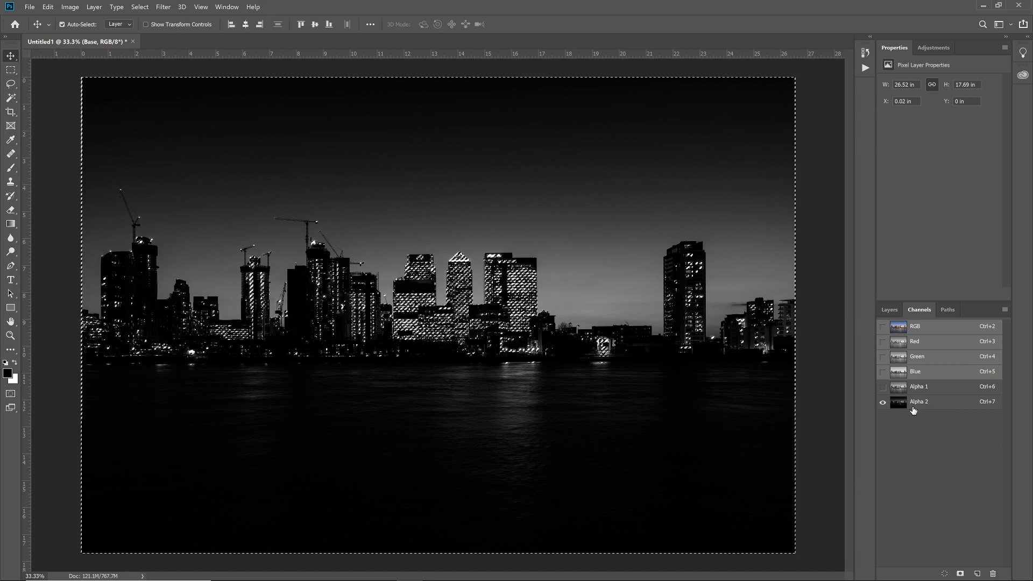
click(890, 313)
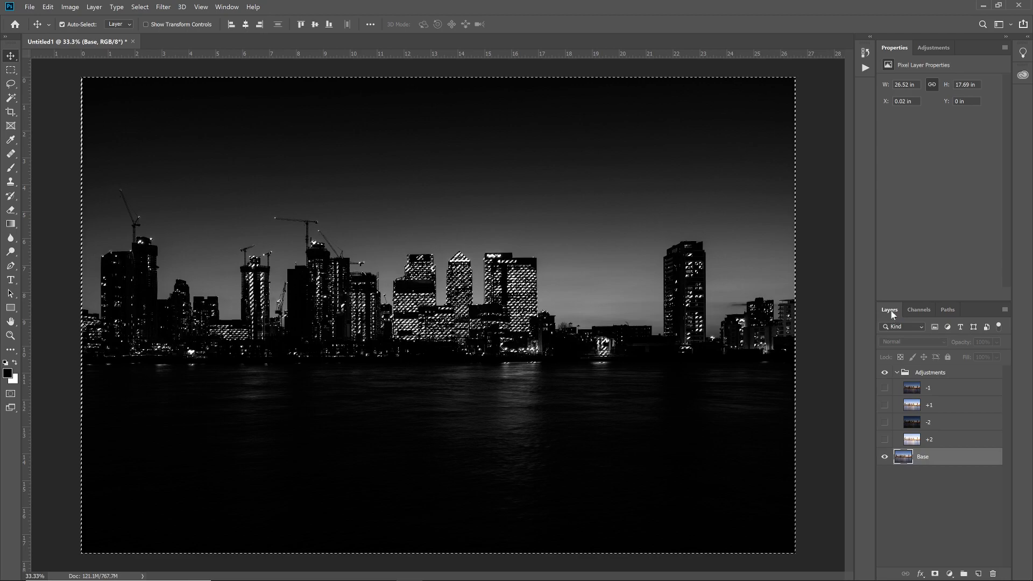
click(885, 388)
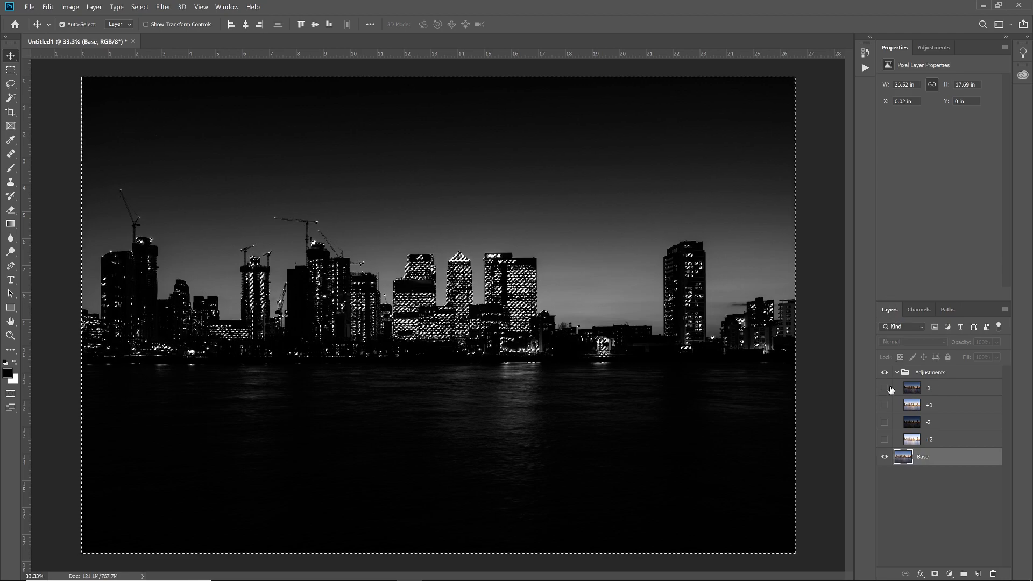
click(922, 390)
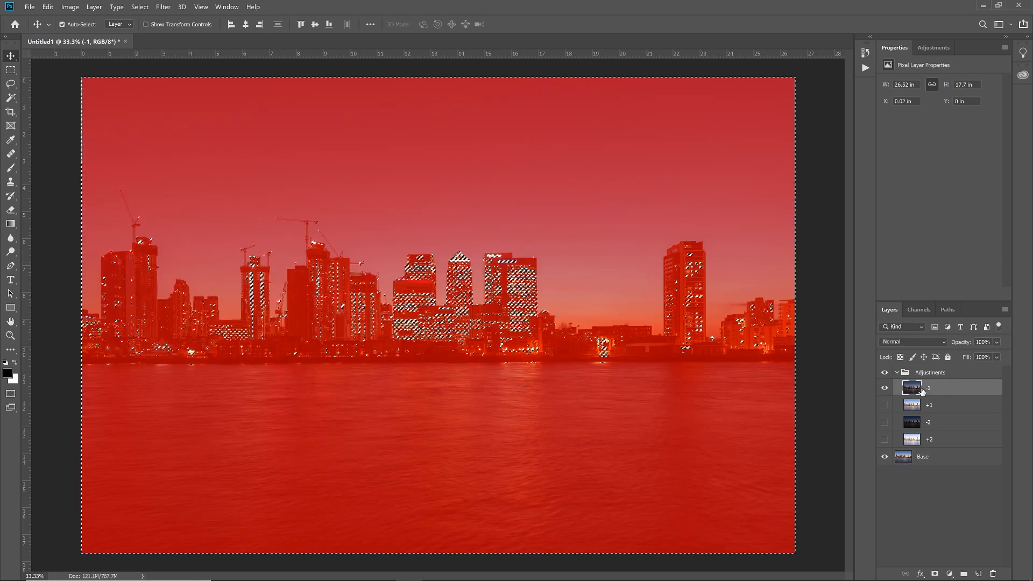
click(934, 574)
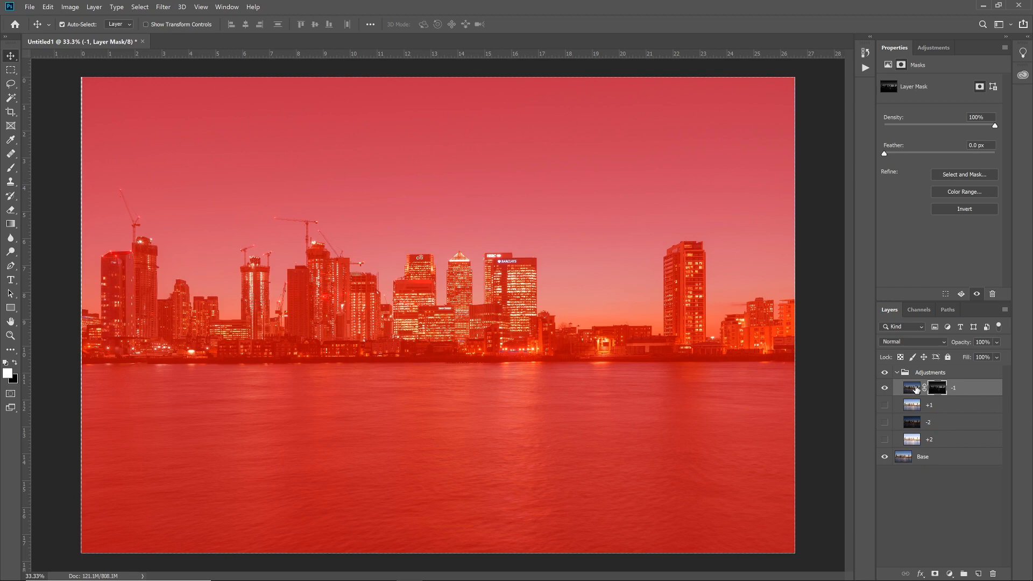
click(914, 388)
Step: Compare the image with and without the masked -1 layer by toggling its visibility, leaving the layer shown
click(885, 388)
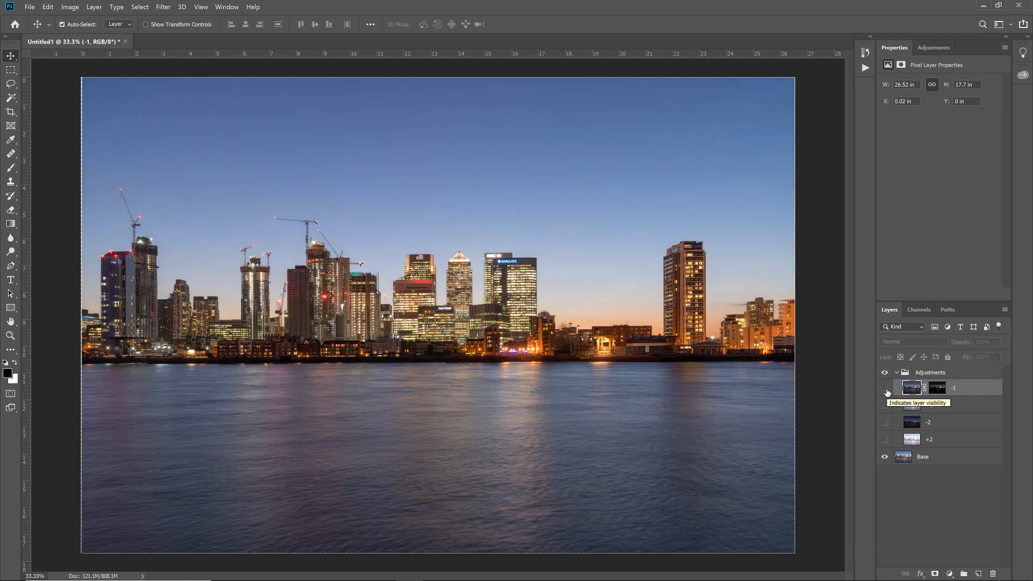
click(885, 387)
click(885, 388)
click(885, 388)
click(886, 388)
click(885, 389)
click(885, 389)
click(885, 388)
click(885, 389)
click(885, 389)
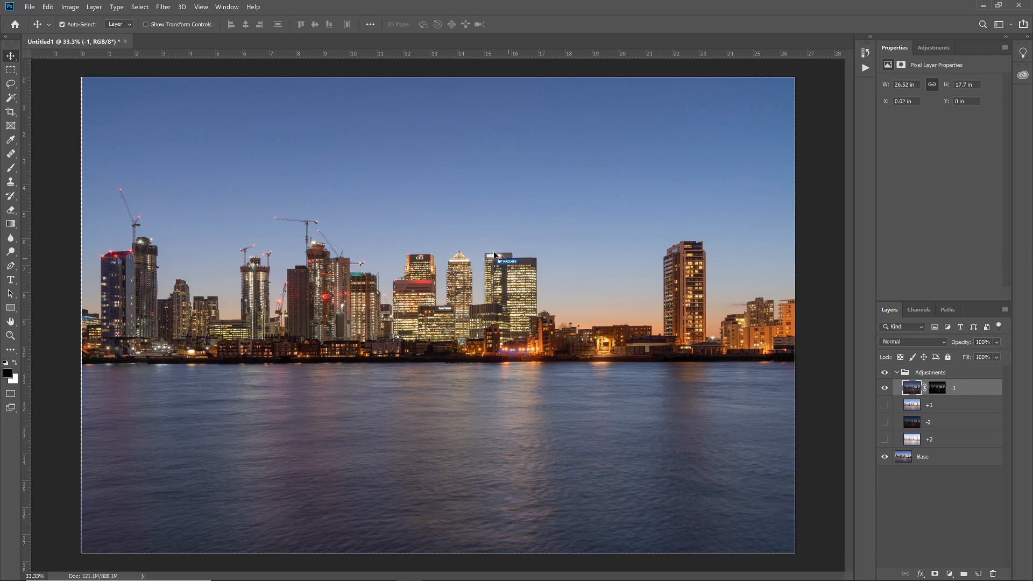
click(885, 388)
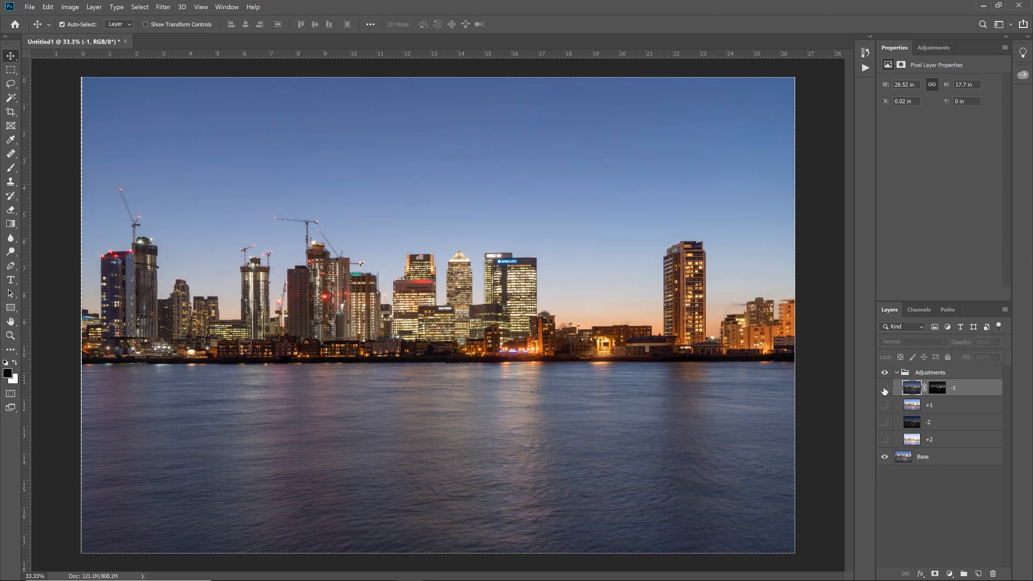
click(885, 388)
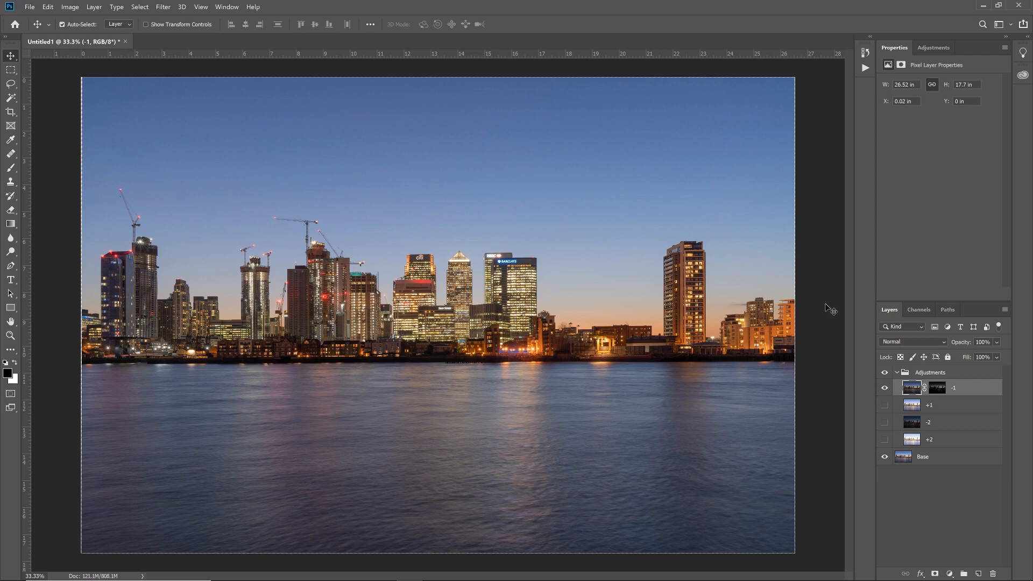
Step: Load the Alpha 1 channel as a selection, display only that channel, and invert the selection
click(931, 310)
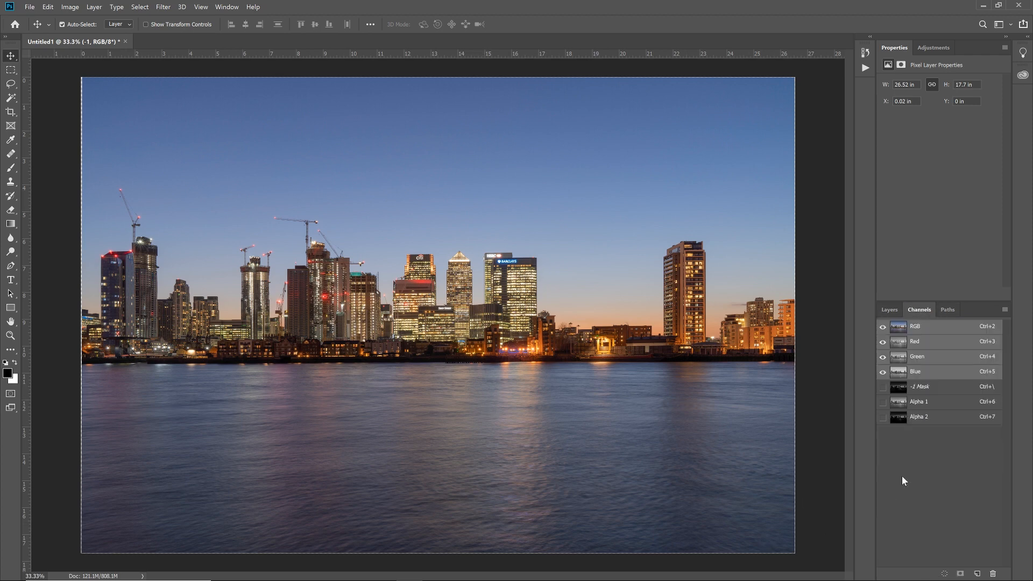
ctrl+click(900, 403)
click(883, 402)
click(883, 327)
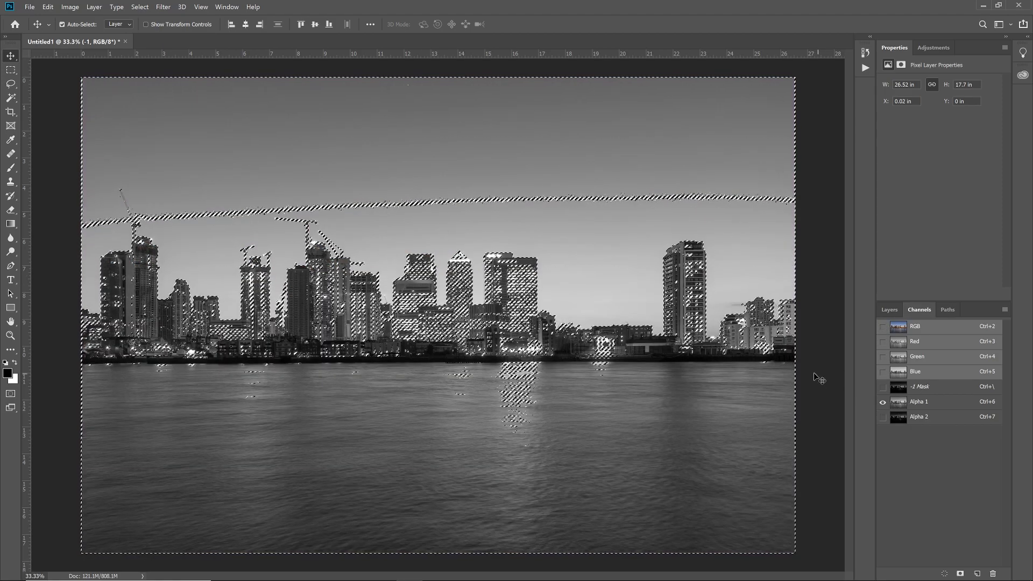
click(140, 7)
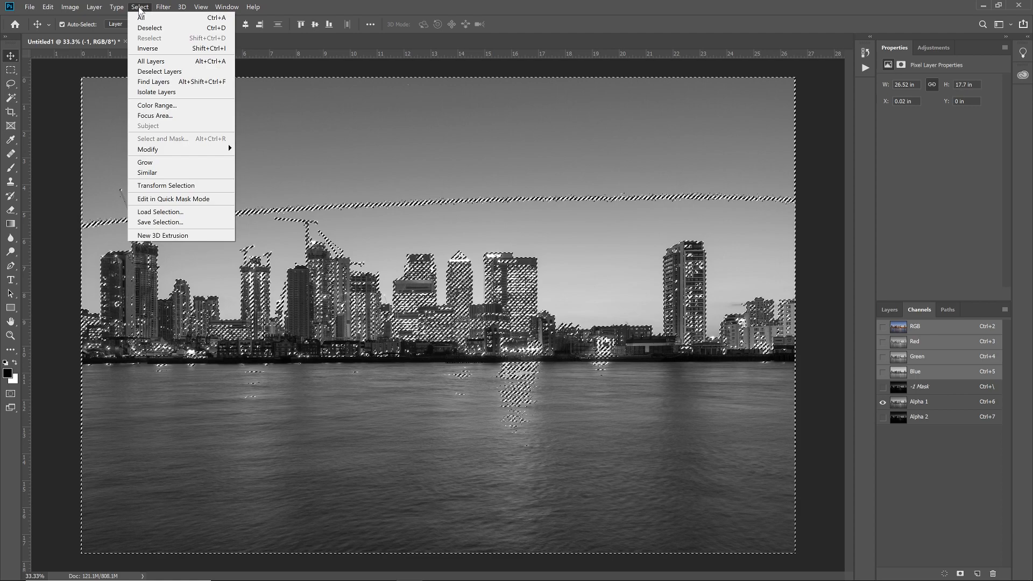
click(161, 51)
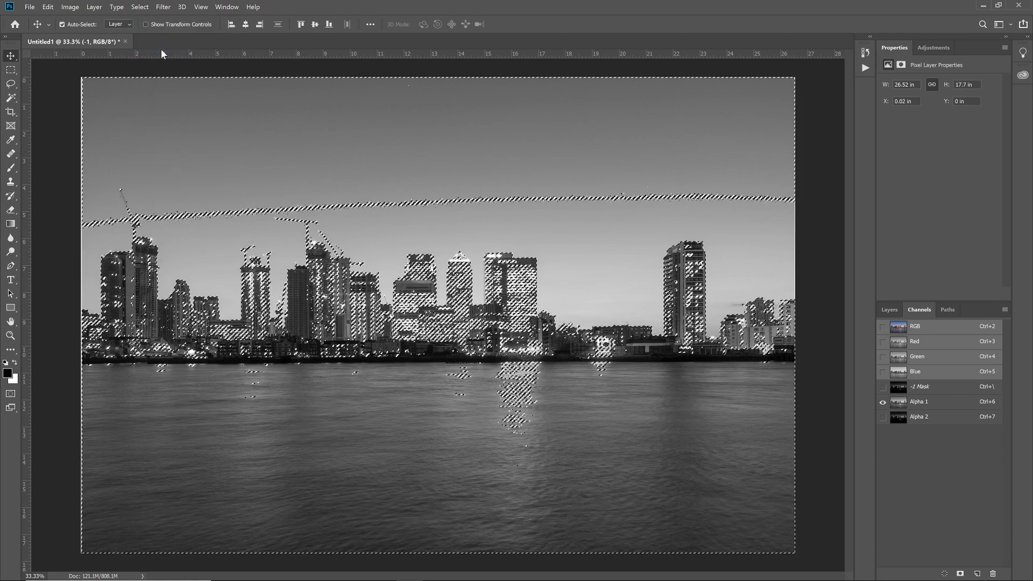
Step: Save the inverted selection as a new channel and display only that channel with nothing selected
click(960, 574)
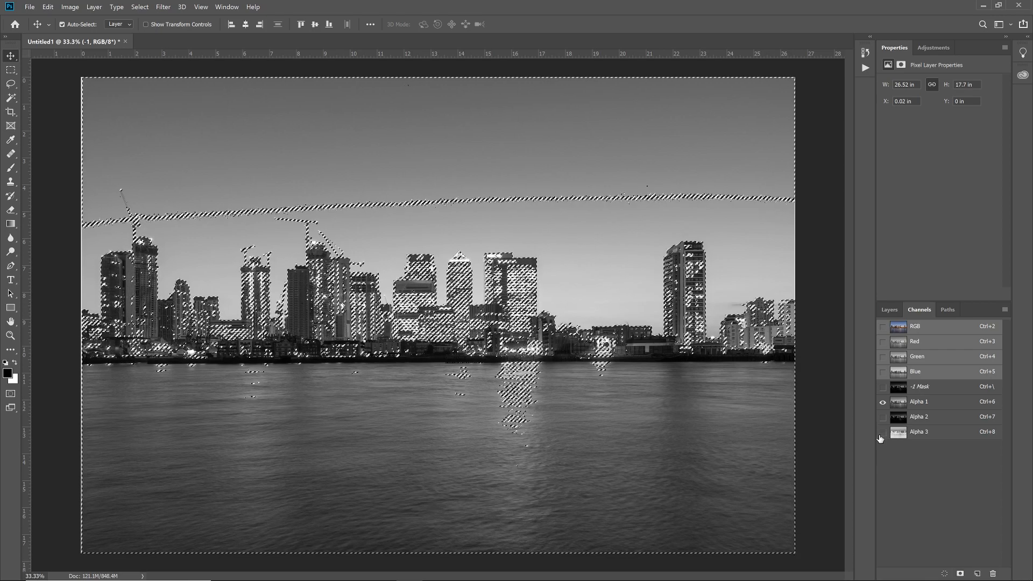
click(883, 433)
click(883, 402)
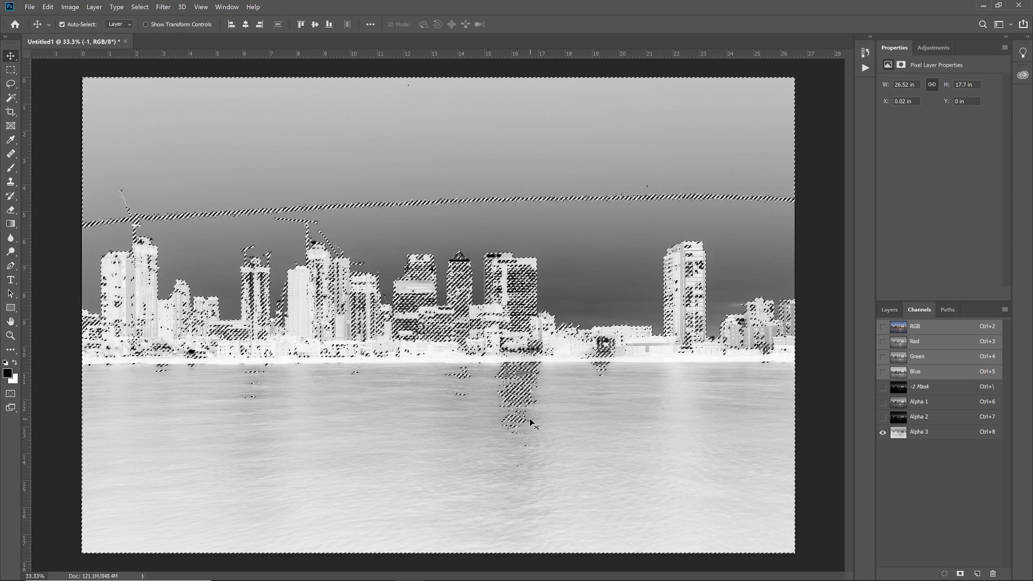
key(ctrl+d)
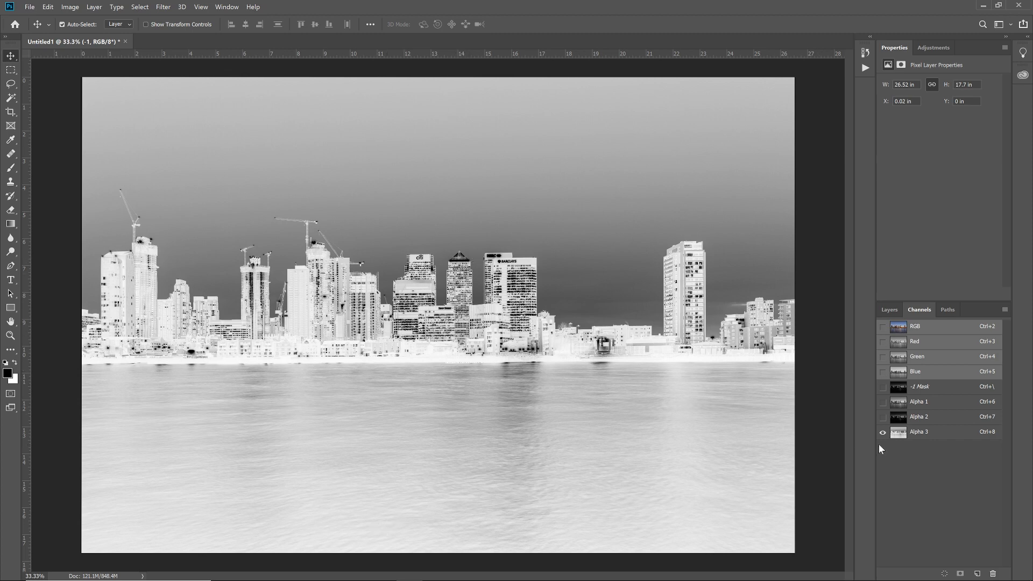
Step: Load Alpha 3 as a selection, intersect it with itself twice, and save it as a new channel displayed alone with nothing selected
ctrl+click(903, 435)
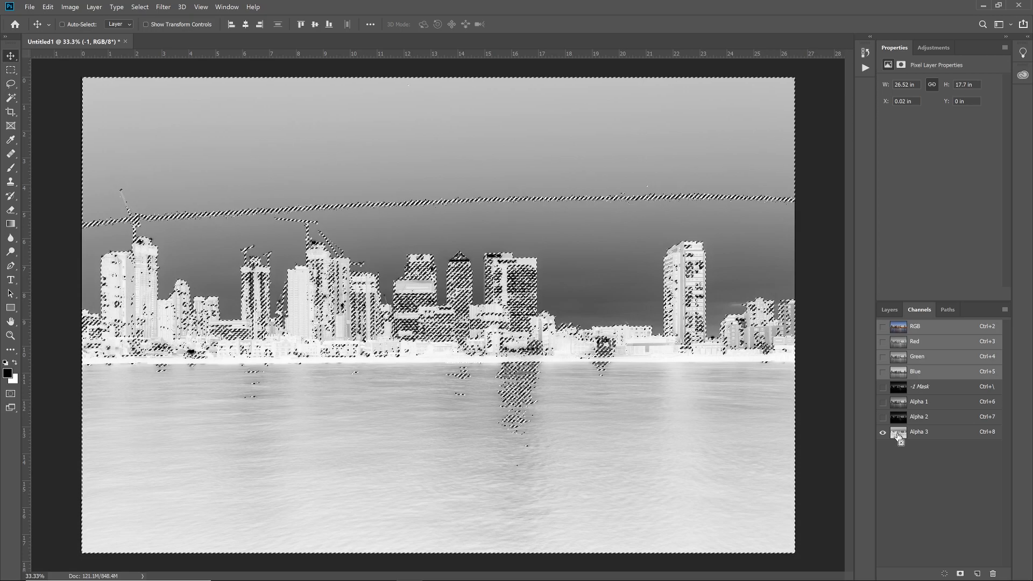
ctrl+alt+click(898, 435)
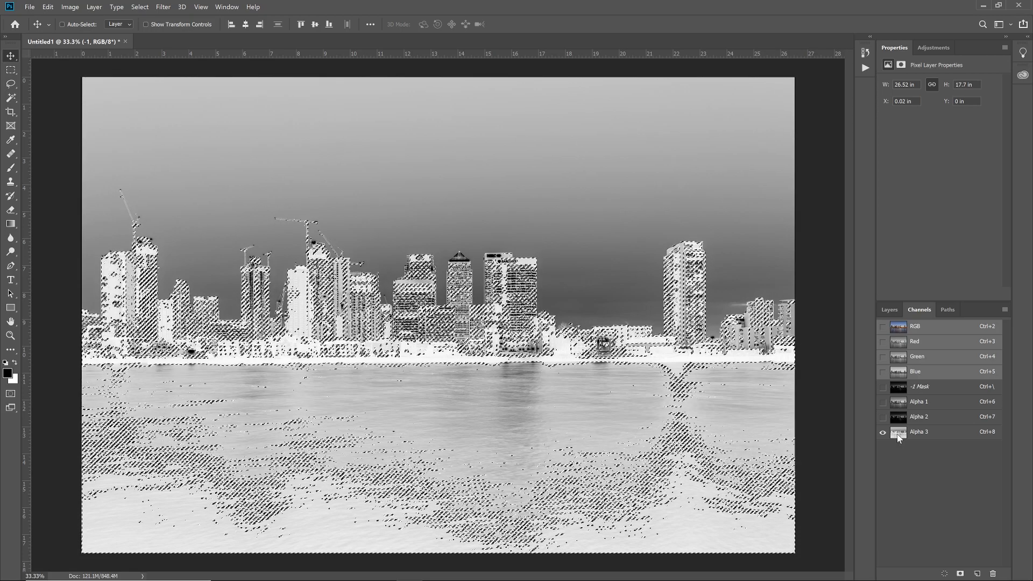
ctrl+alt+click(898, 435)
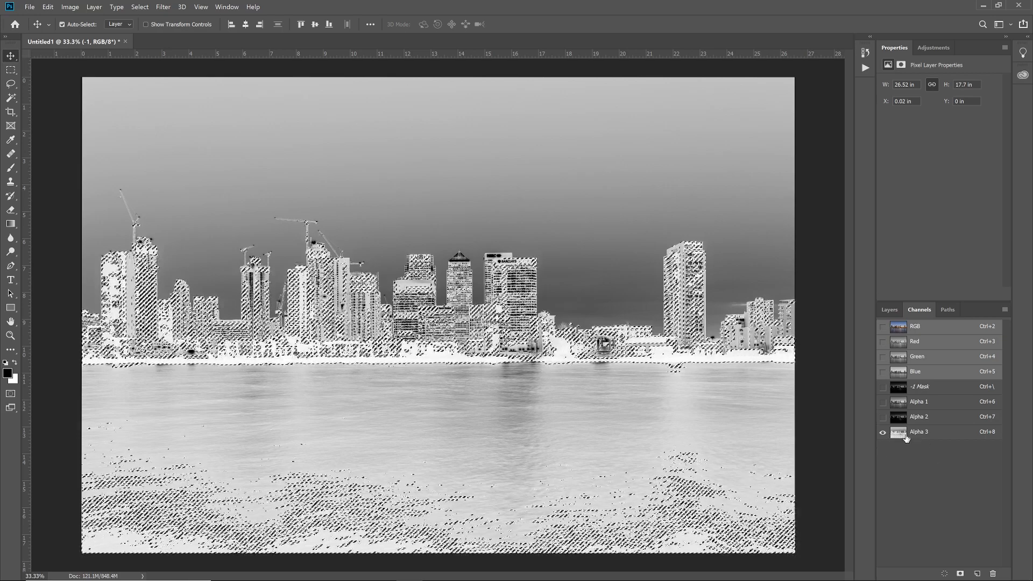
click(961, 574)
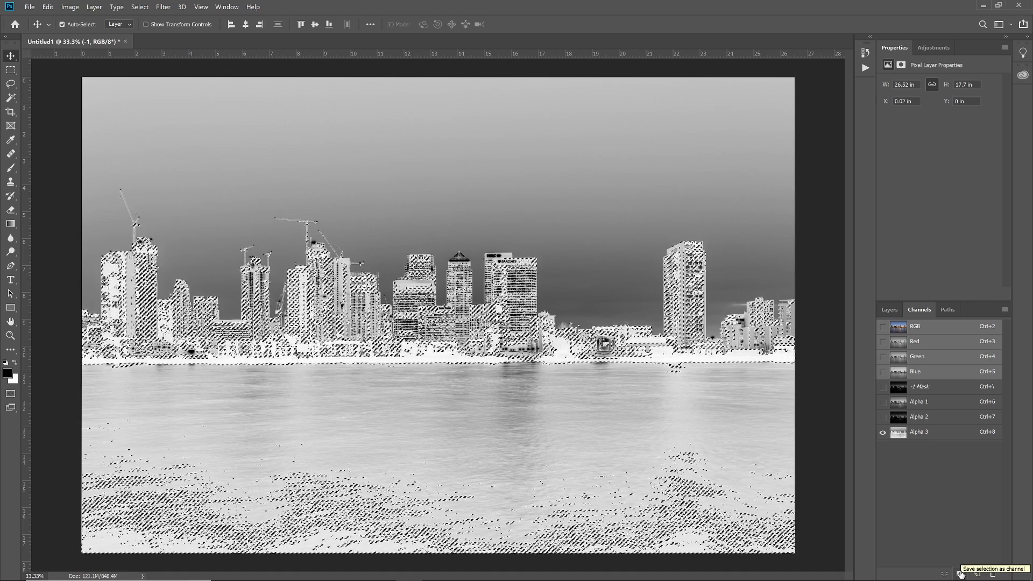
click(883, 447)
click(883, 433)
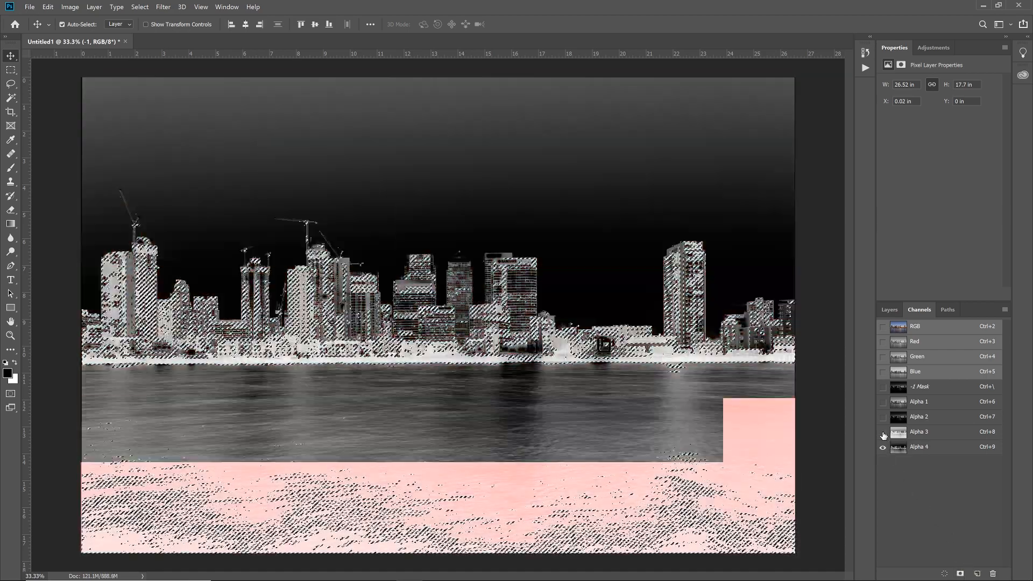
key(ctrl+d)
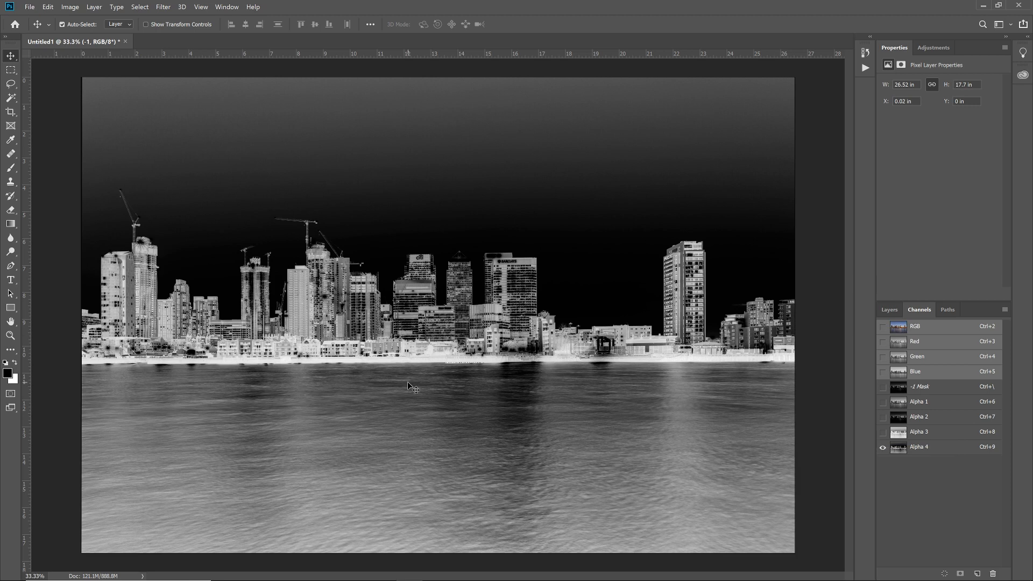
Step: Compare the Alpha 3 channel and its selection with Alpha 4, finishing with only Alpha 4 displayed
click(883, 433)
click(899, 436)
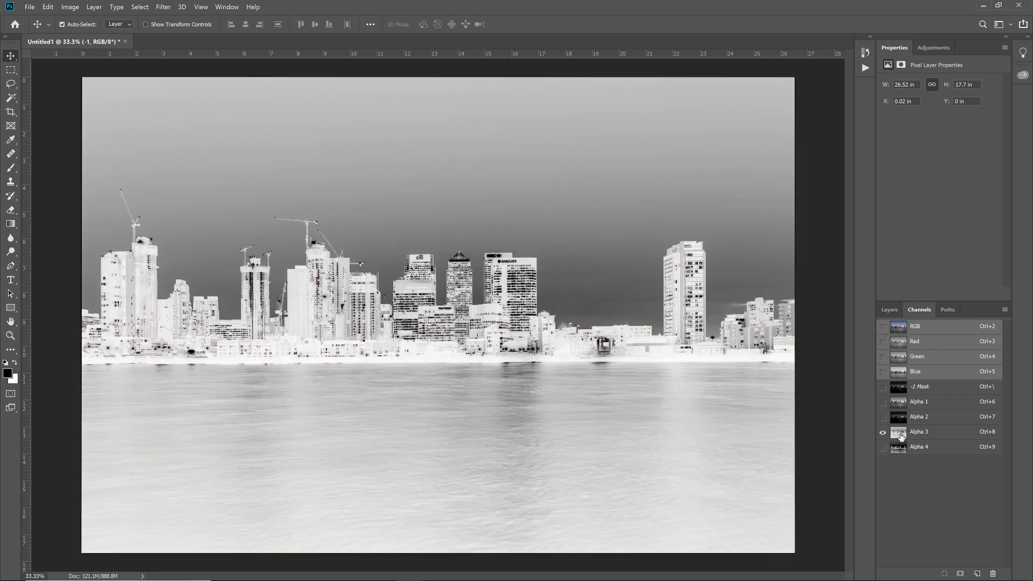
ctrl+click(899, 438)
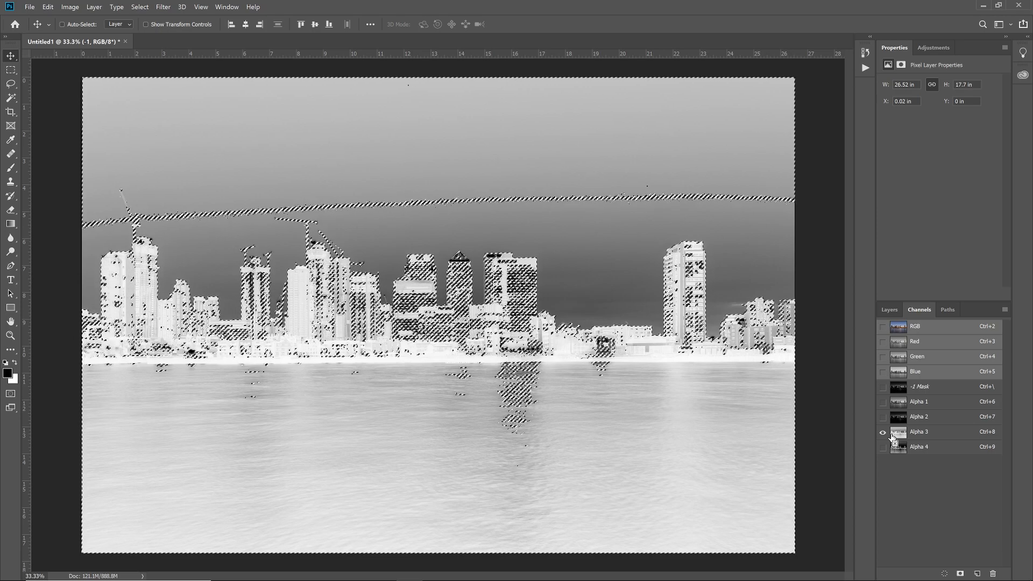
click(882, 445)
click(882, 434)
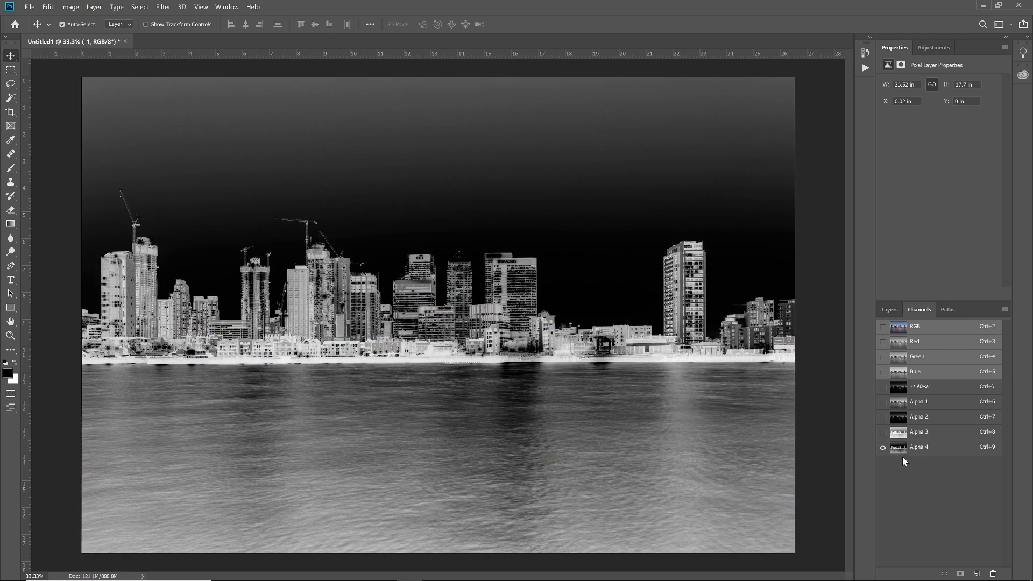
Step: Load Alpha 4 as a selection and apply it as a layer mask on the +1 layer, making that layer visible
key(ctrl)
ctrl+click(901, 452)
click(889, 311)
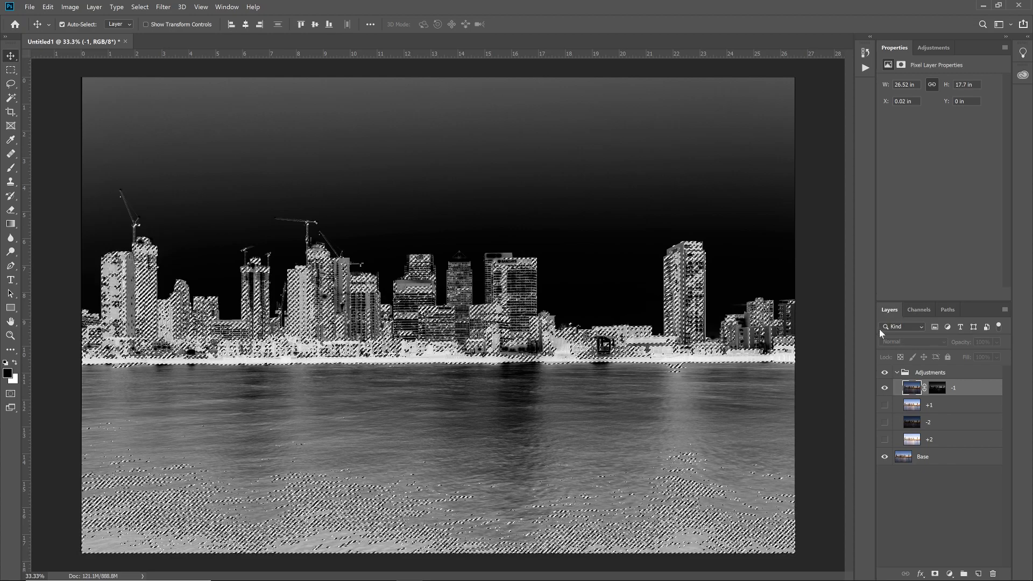
click(885, 406)
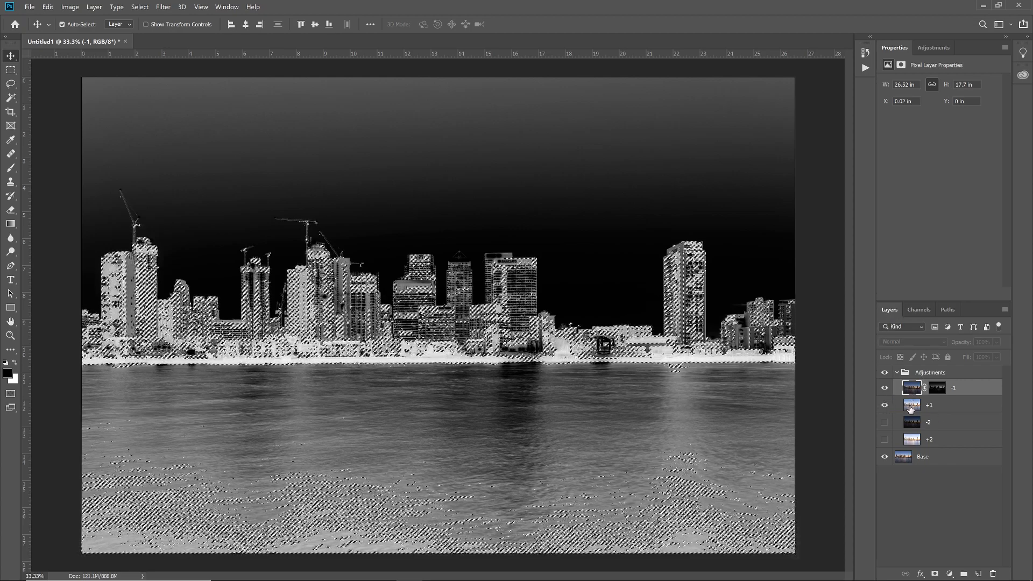
click(930, 405)
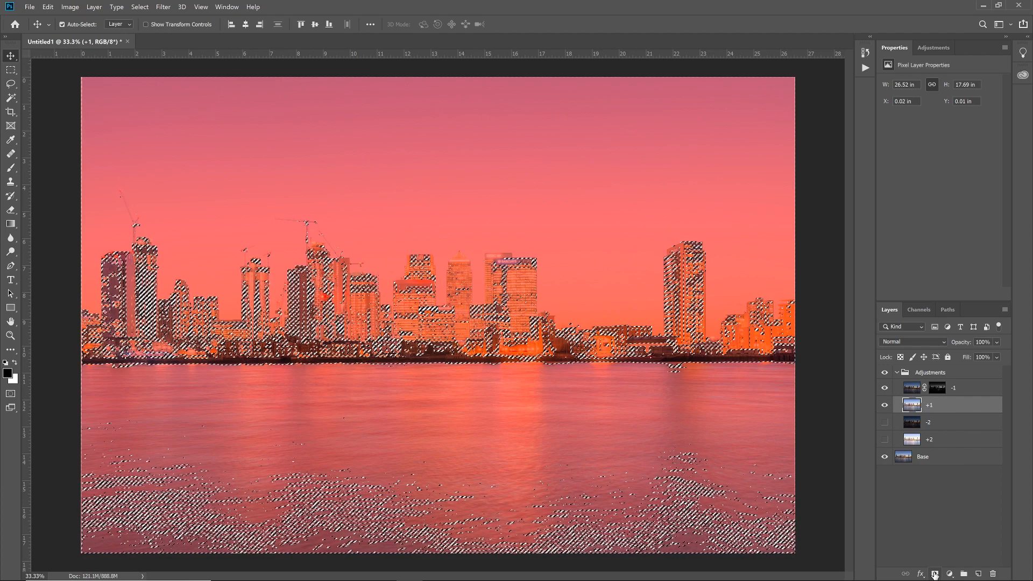
click(934, 575)
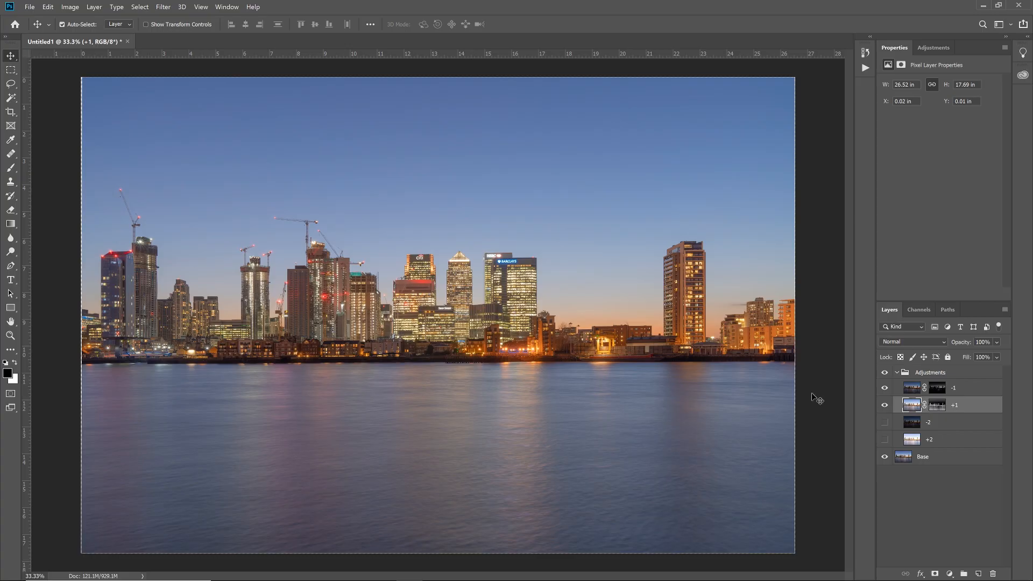
Step: Compare the image with and without the newly masked +1 layer by toggling its visibility, leaving the layer shown
click(883, 408)
click(883, 408)
click(883, 407)
click(883, 407)
click(883, 408)
click(883, 407)
click(883, 408)
click(883, 407)
click(885, 407)
click(885, 407)
Step: Paint black on the +1 layer's mask above the waterline with a size 500 soft brush at 10% flow
click(938, 404)
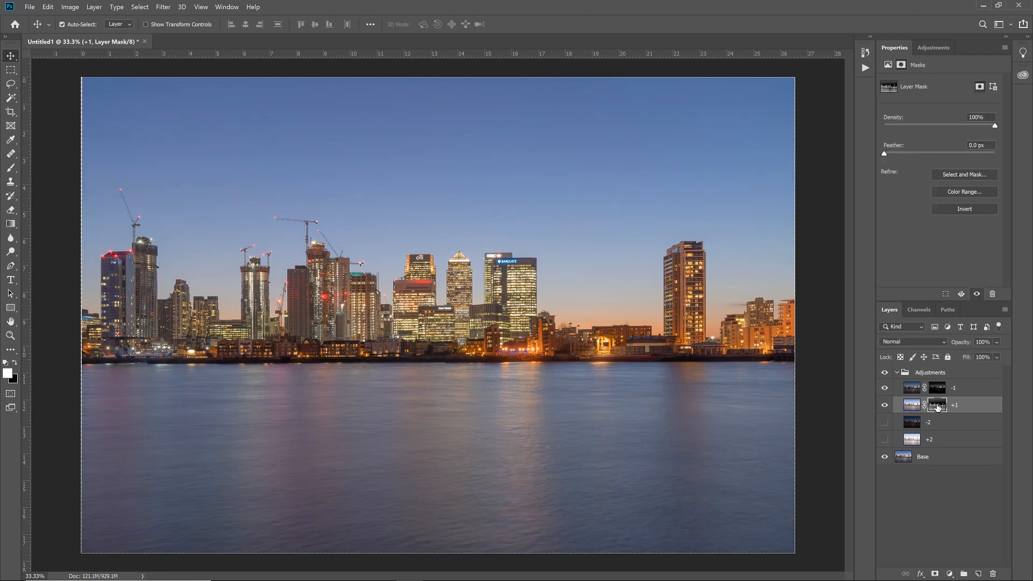
key(b)
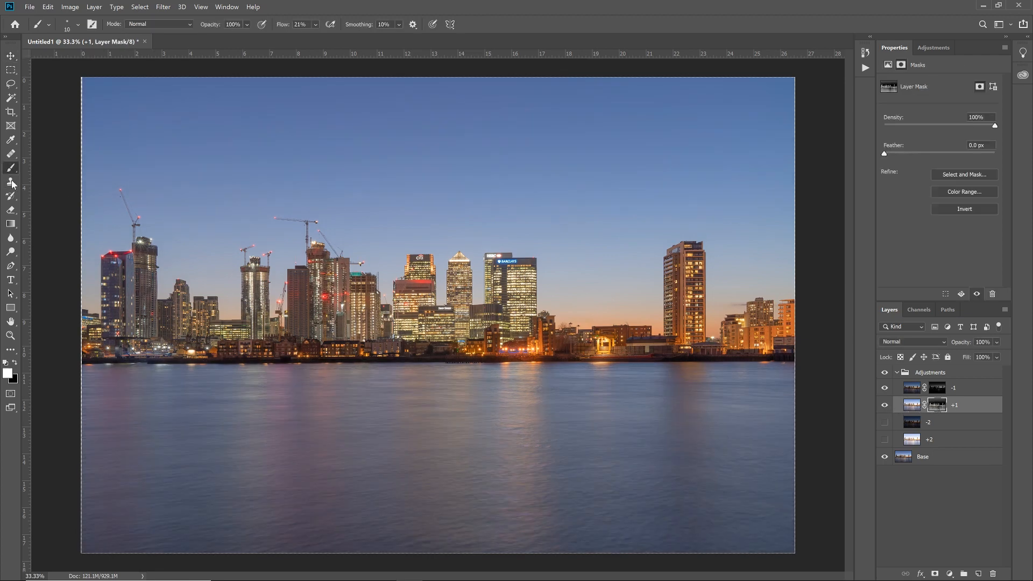
key(x)
click(315, 25)
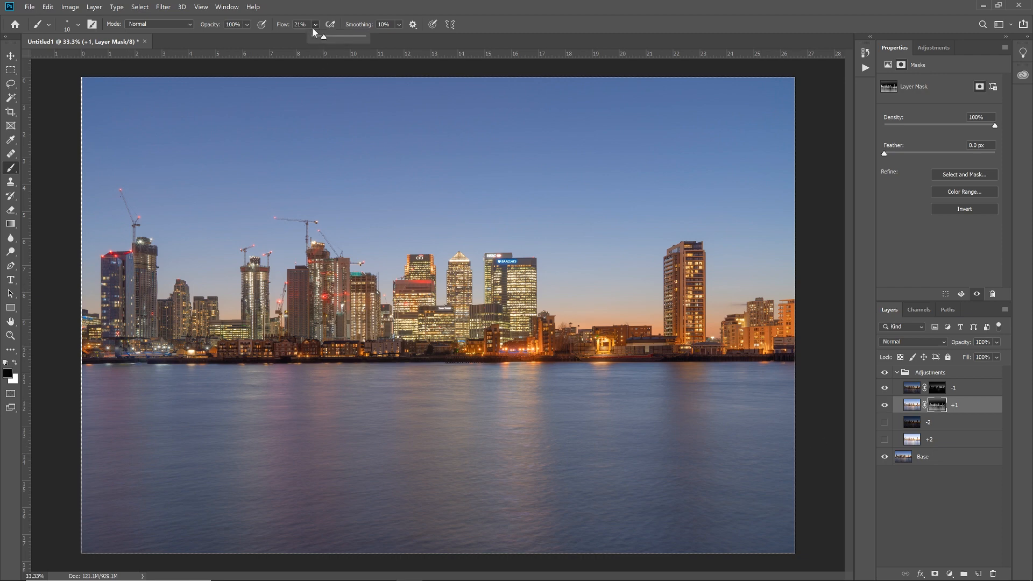
drag(322, 39, 318, 39)
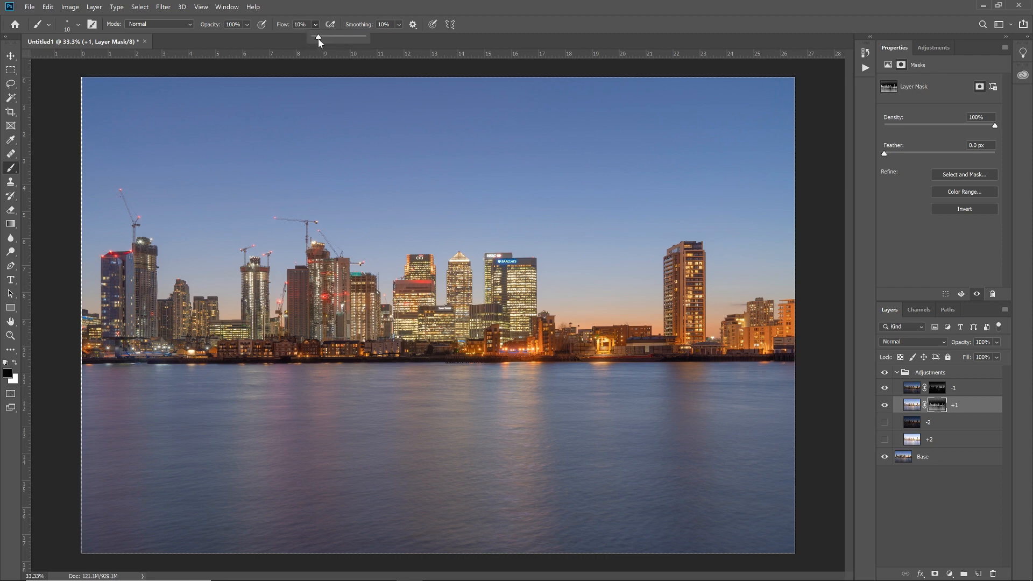
click(542, 40)
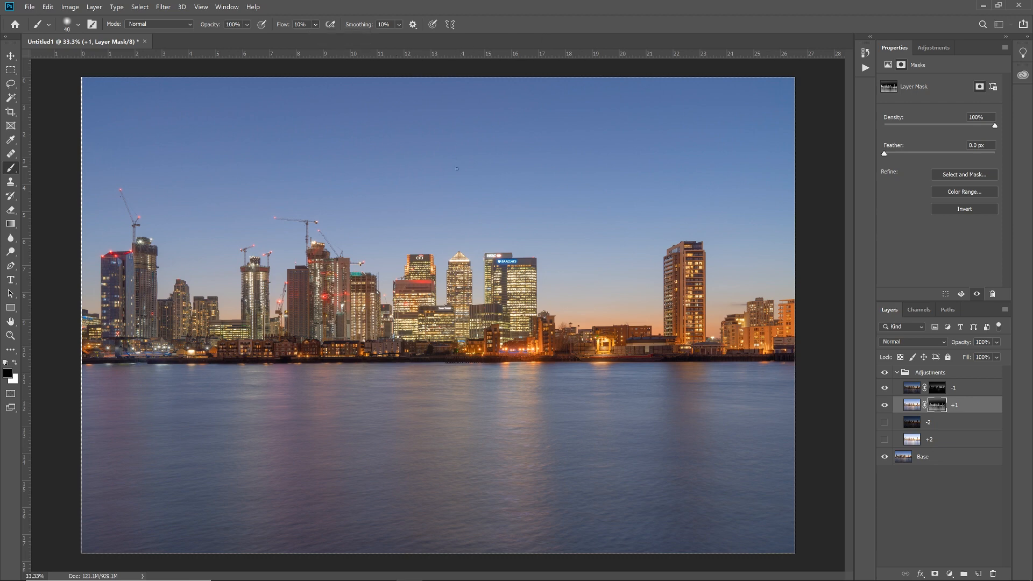
key(bracketright)
key(bracketleft)
key(bracketleft)
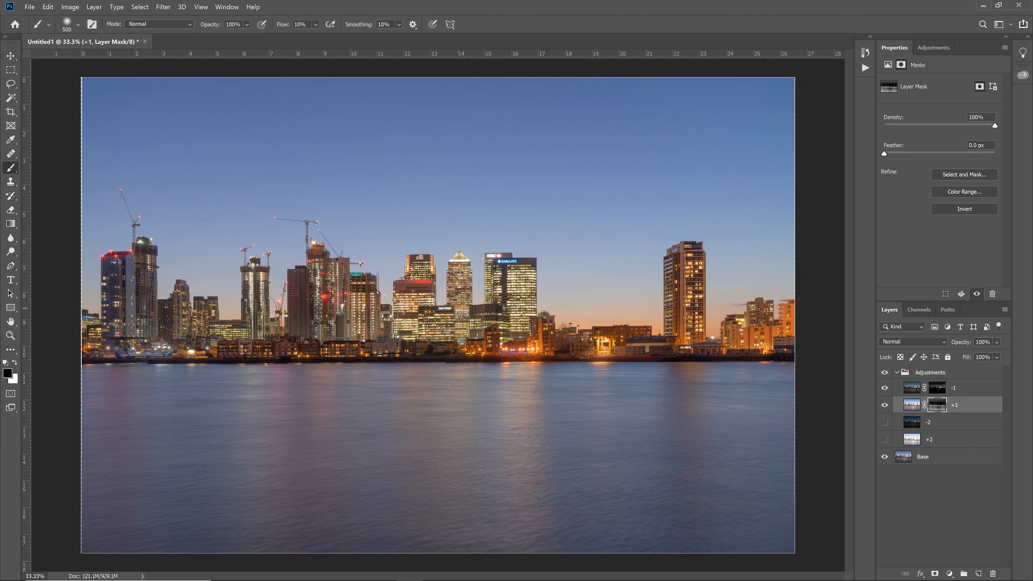
Step: Examine the effect of the painted +1 mask by repeatedly hiding and showing the layer, leaving it shown
click(886, 407)
click(886, 406)
click(885, 406)
click(885, 407)
click(885, 406)
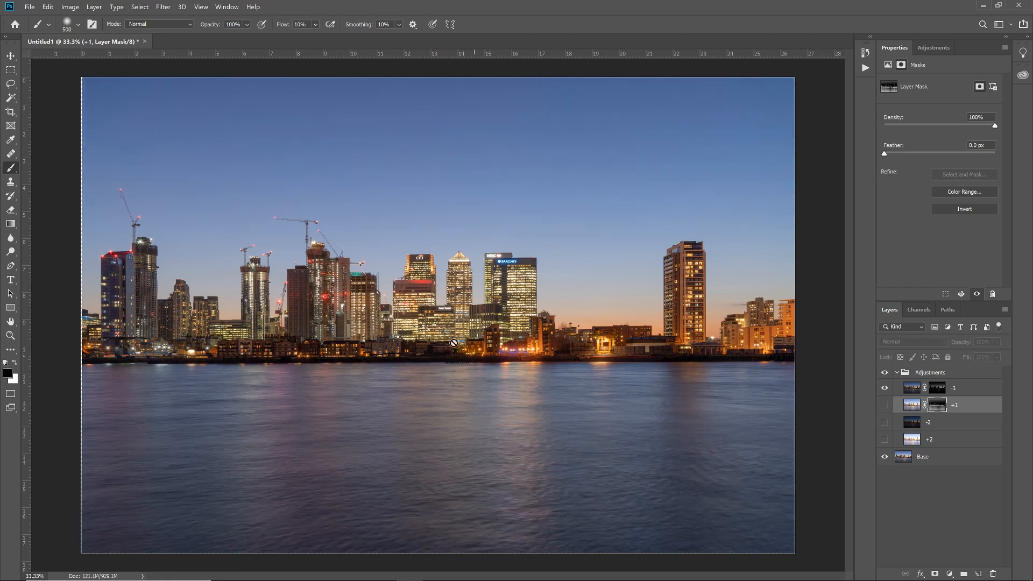
click(885, 406)
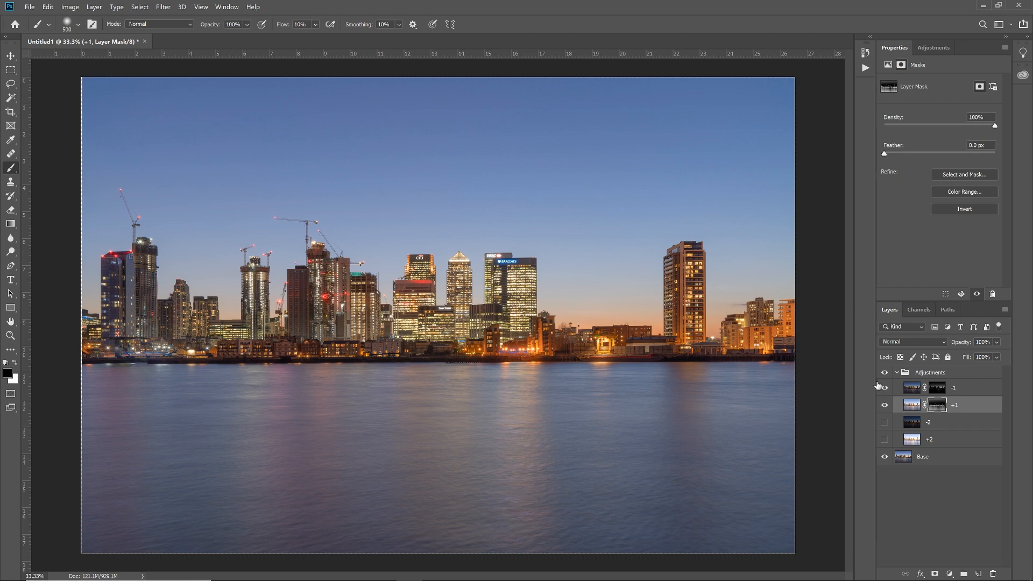
click(885, 405)
click(884, 405)
click(885, 406)
click(885, 405)
click(885, 405)
click(885, 406)
click(885, 405)
click(885, 406)
click(886, 405)
click(885, 406)
Step: Display the Alpha 4 channel alone, load it as a selection, and intersect the selection with Alpha 4 twice
click(919, 310)
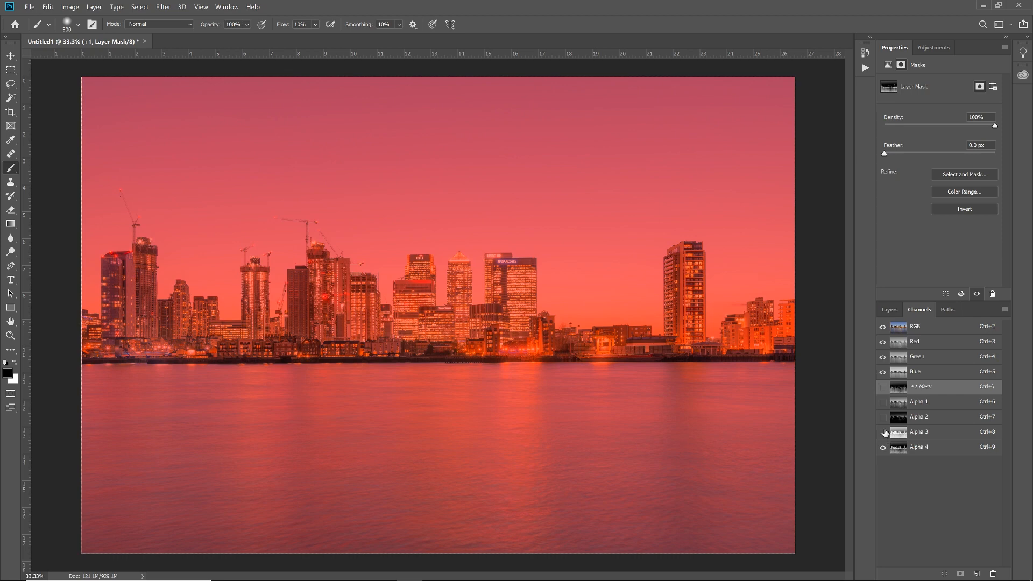
click(884, 328)
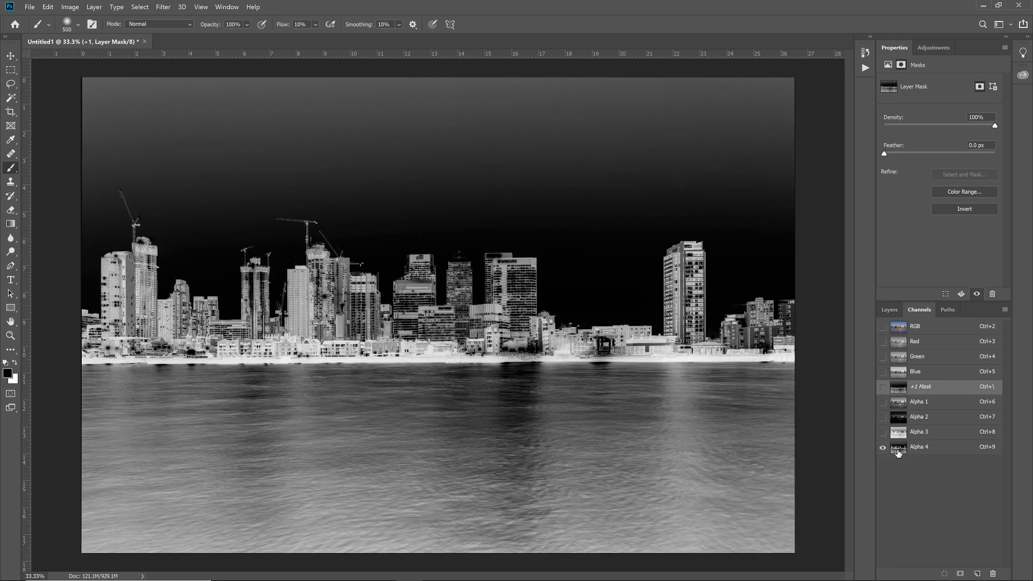
ctrl+click(898, 452)
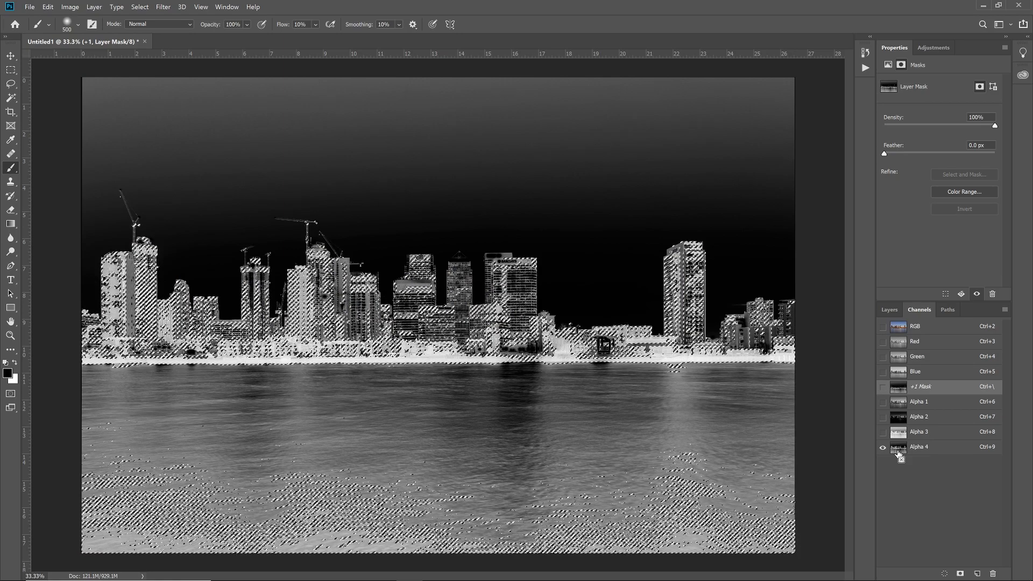
ctrl+alt+shift+click(897, 452)
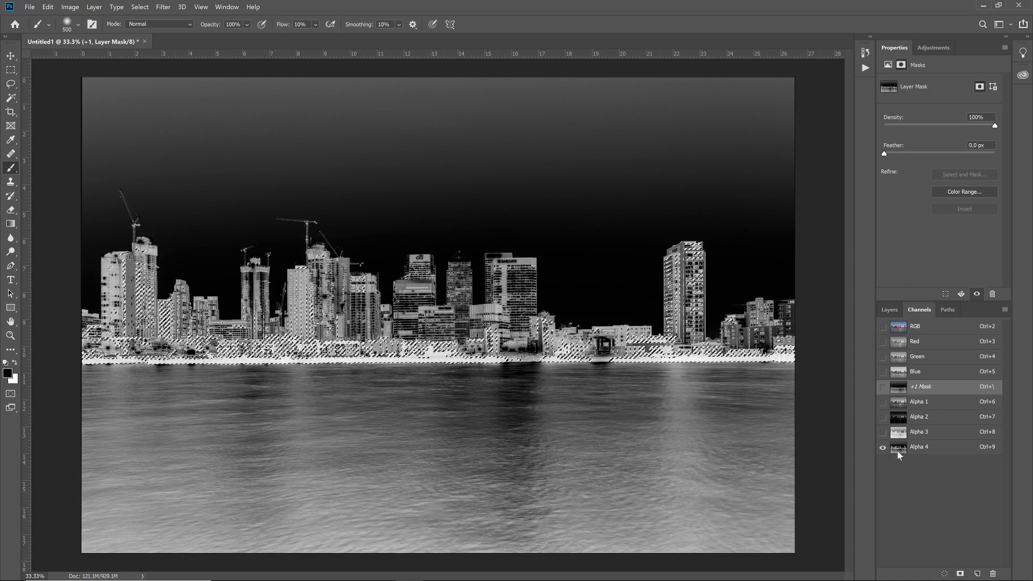
ctrl+alt+shift+click(898, 452)
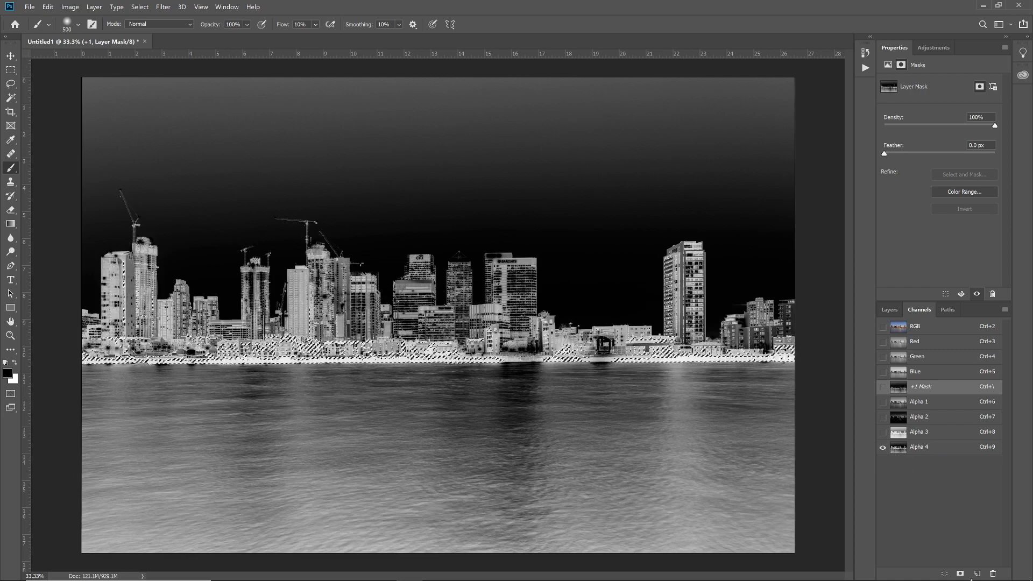
Step: Save the narrowed selection as a new channel and display only that channel with nothing selected
click(961, 574)
click(883, 462)
click(883, 448)
key(ctrl+d)
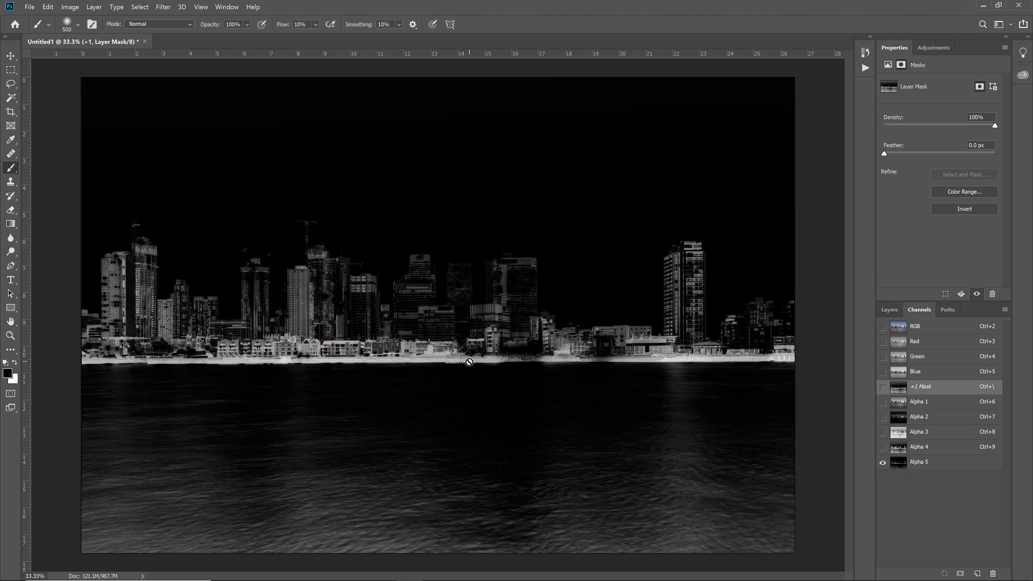
Step: Load Alpha 5 as a selection and apply it as a layer mask on the +2 layer, making that layer visible
ctrl+click(898, 465)
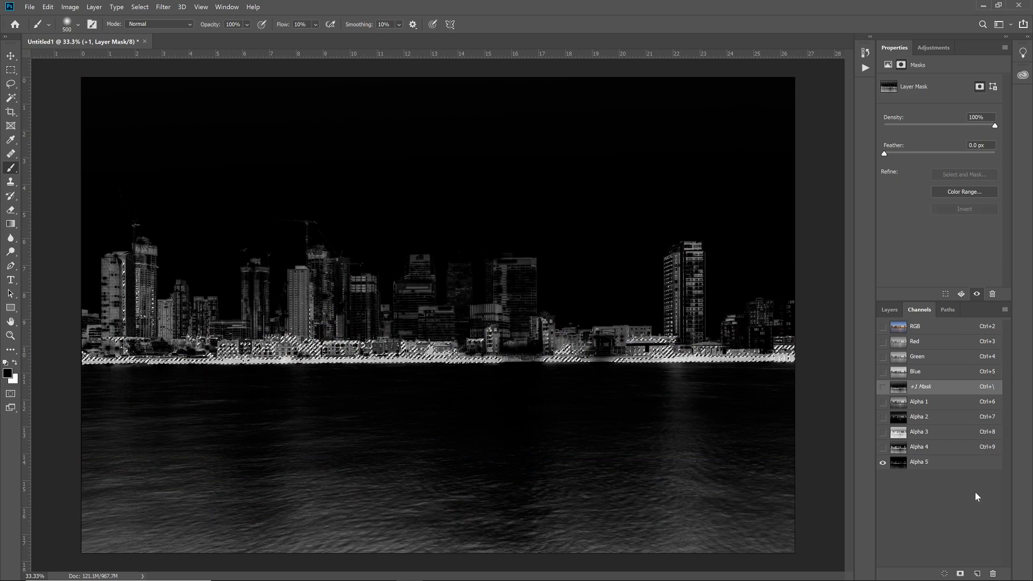
click(890, 310)
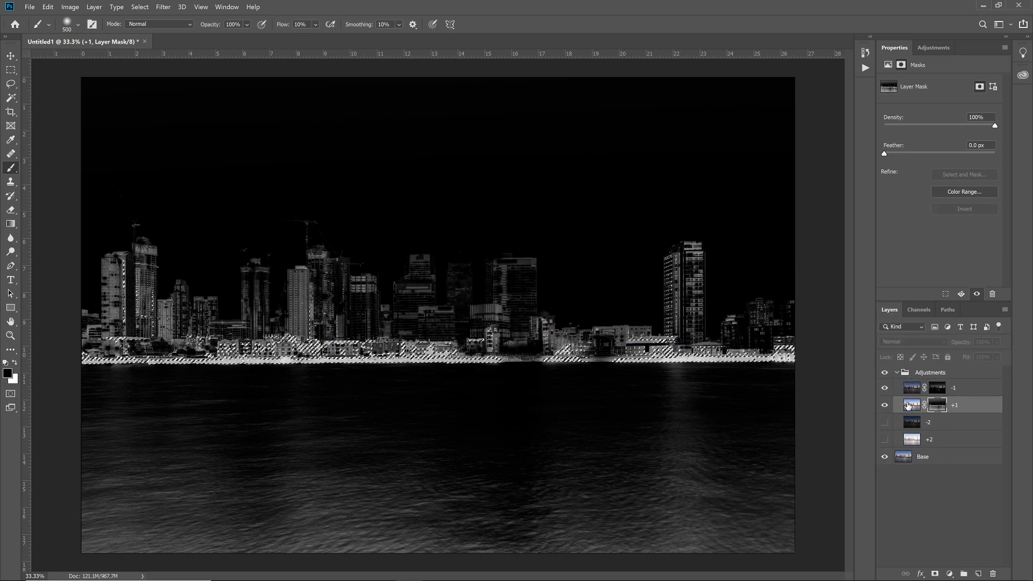
click(912, 440)
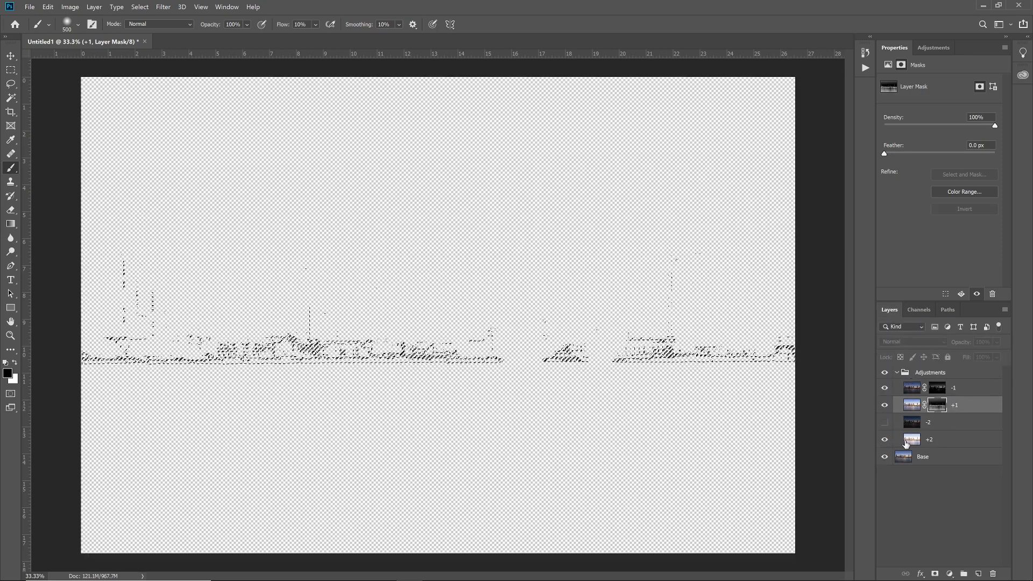
click(935, 574)
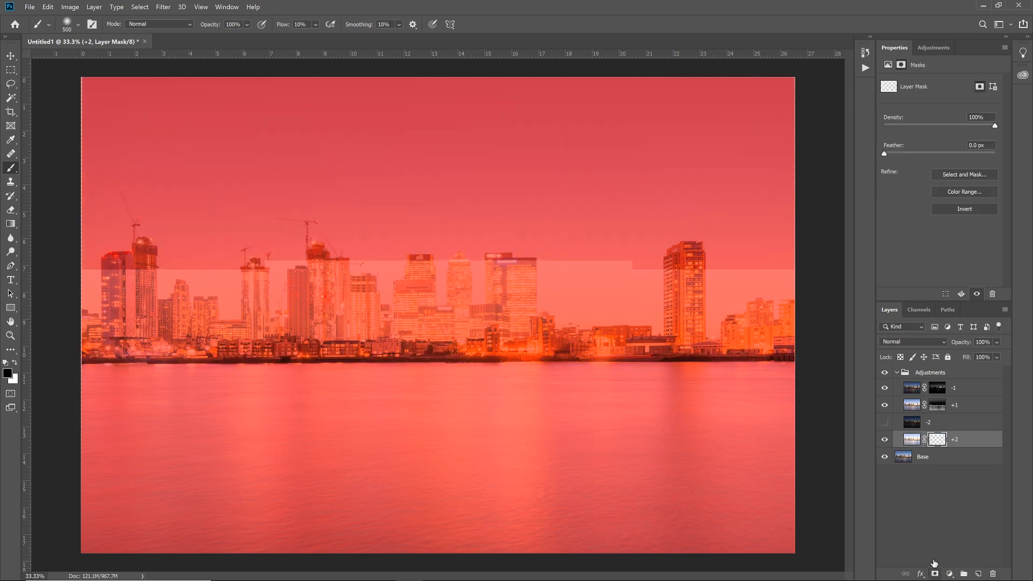
Step: Compare the image with and without the masked +2 layer by toggling its visibility, leaving the layer shown
click(911, 440)
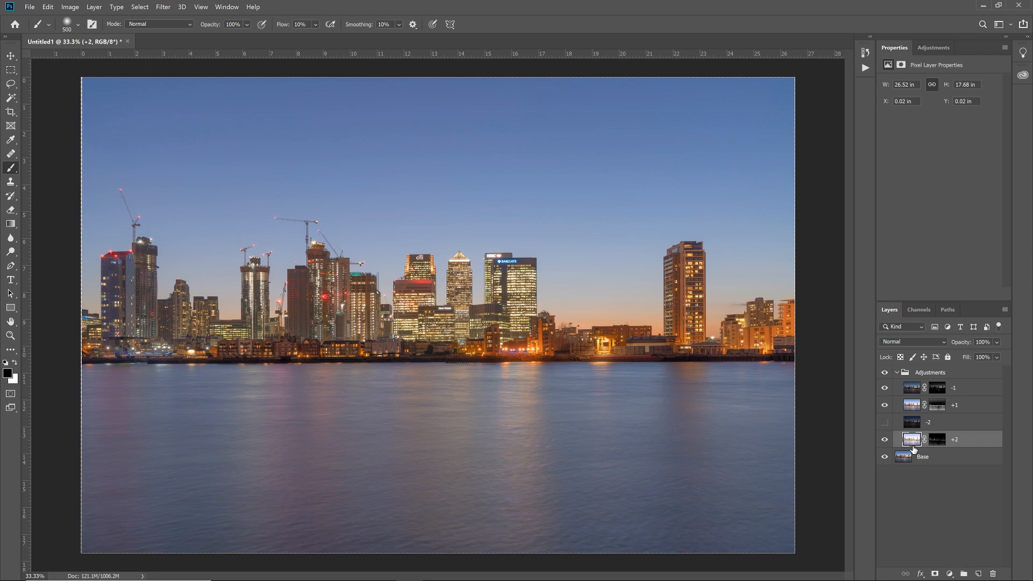
click(885, 440)
click(884, 440)
click(885, 440)
click(884, 440)
click(885, 441)
click(884, 441)
Step: Paint black on the +2 layer's mask around the waterfront strip with a size 800 brush at 48% flow
click(938, 441)
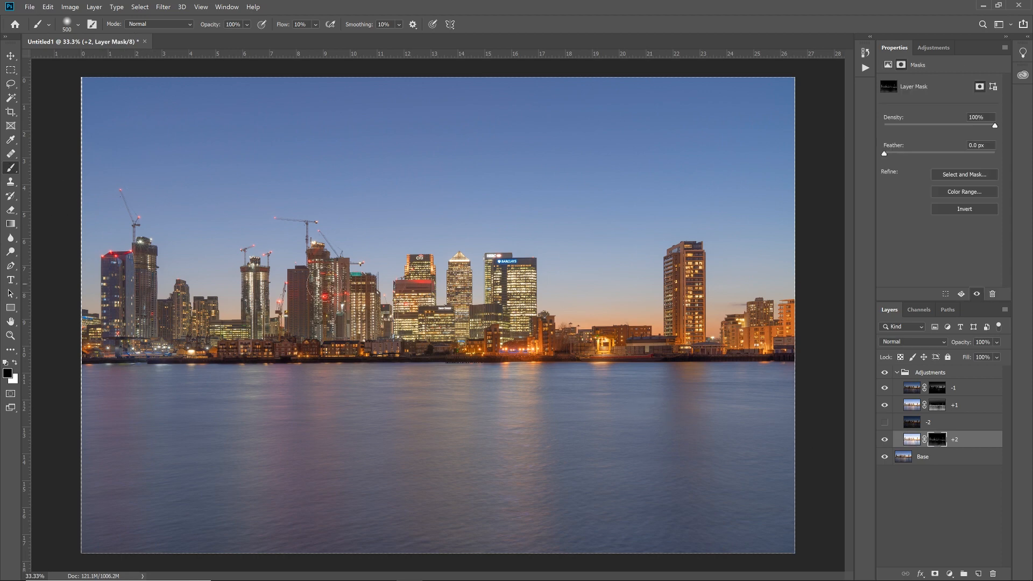
click(316, 24)
drag(334, 39, 344, 40)
drag(340, 40, 340, 39)
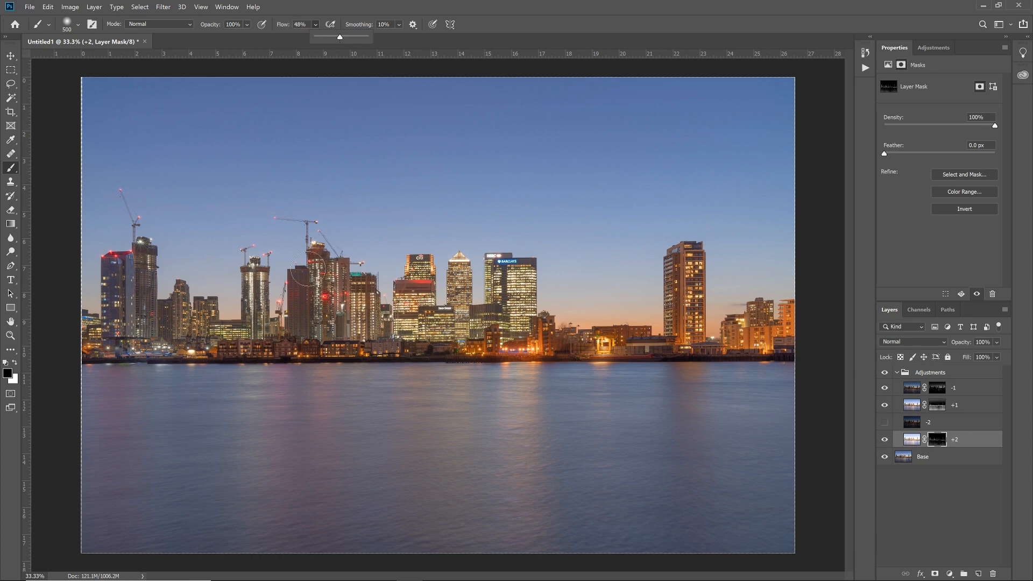
key(bracketright)
key(bracketright)
key(bracketright)
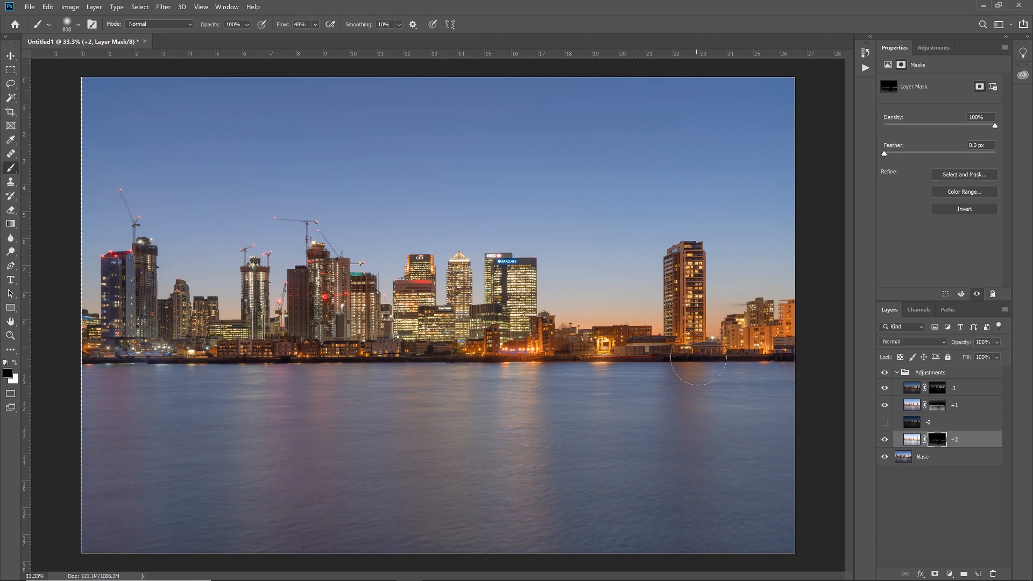
Step: Set the +2 layer's opacity to 60% and compare the blend with the Base layer alone, leaving the blended layers shown
click(911, 440)
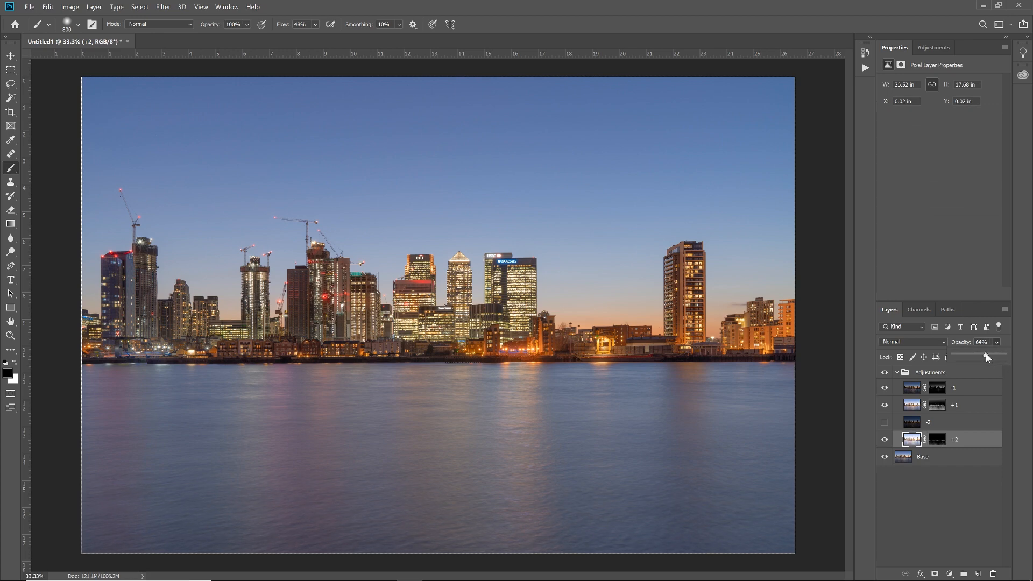
click(887, 439)
click(889, 439)
alt+click(886, 457)
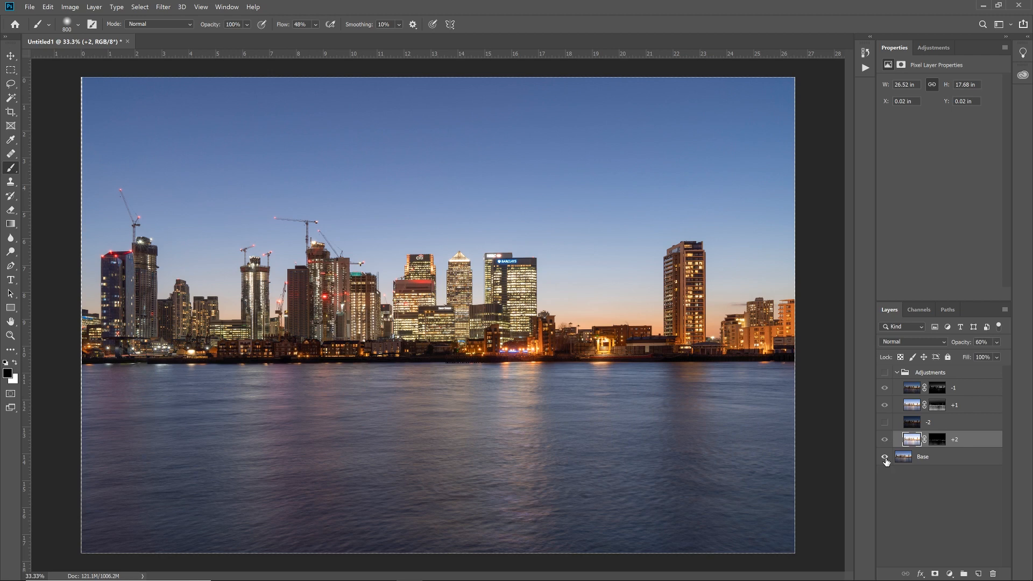
alt+click(886, 458)
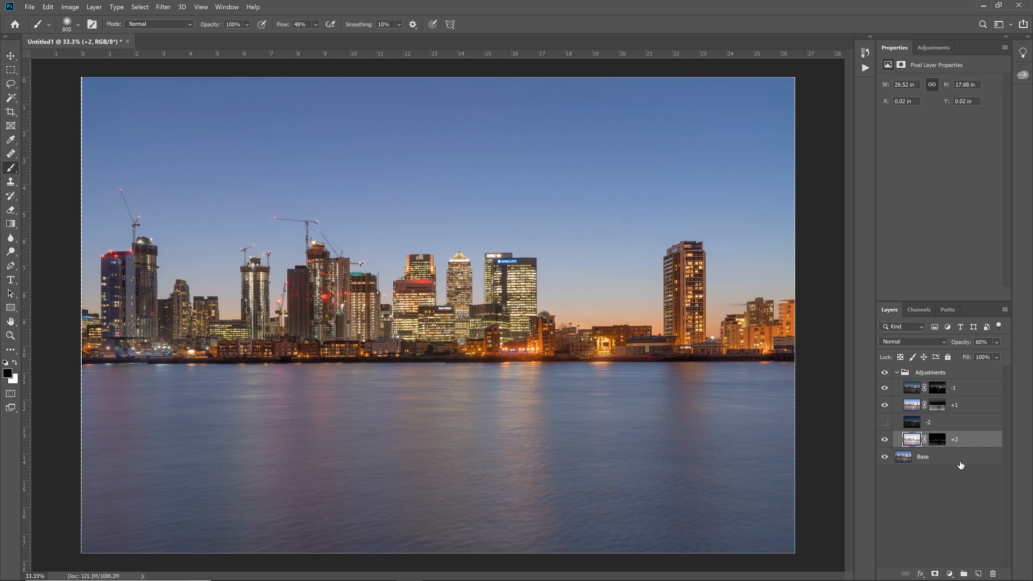
Step: Show and select the -2 layer, and bring the lit Citi, HSBC and Barclays towers into view at 100%
click(885, 423)
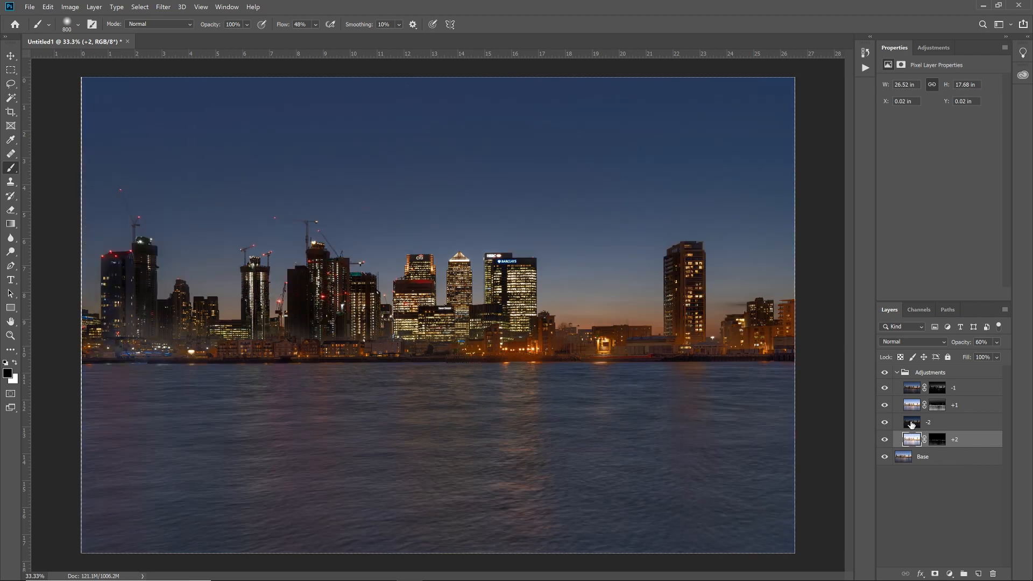
click(912, 422)
click(883, 425)
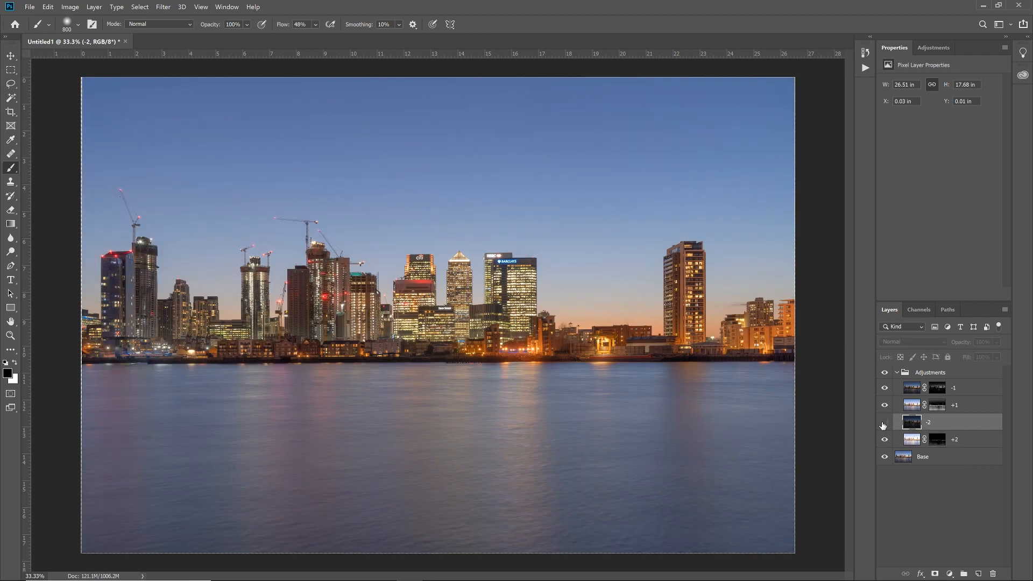
click(883, 425)
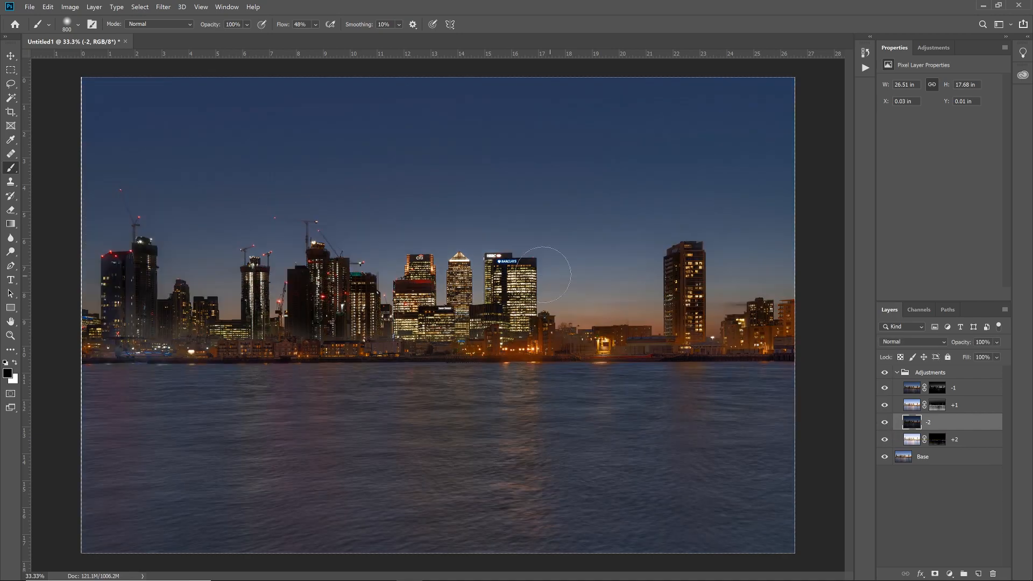
key(ctrl+plus)
key(ctrl+plus)
key(ctrl+plus)
drag(531, 273, 463, 340)
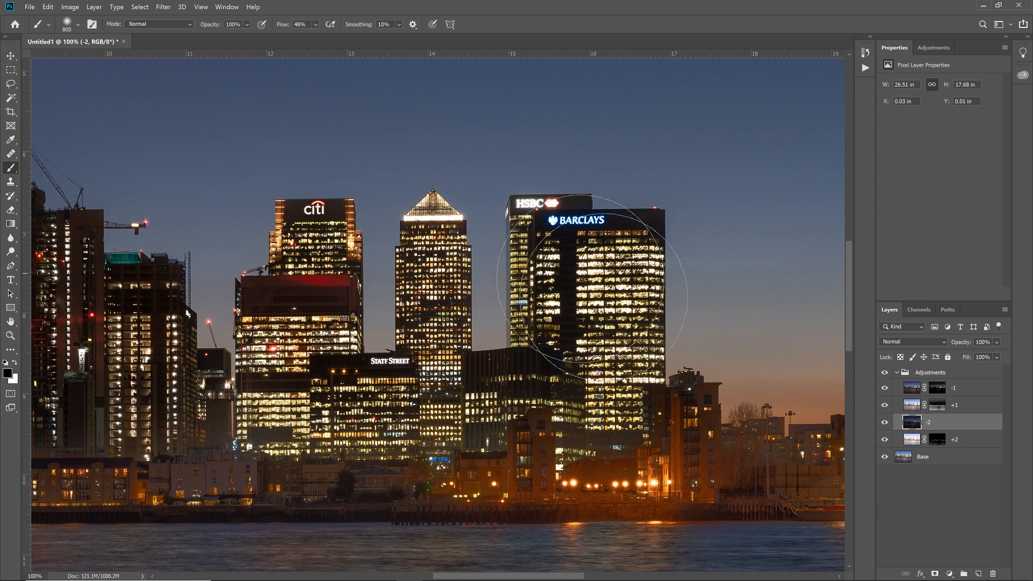
Step: Compare the towers with and without the unmasked -2 exposure by toggling the -2 layer's visibility, leaving the layer hidden
click(884, 422)
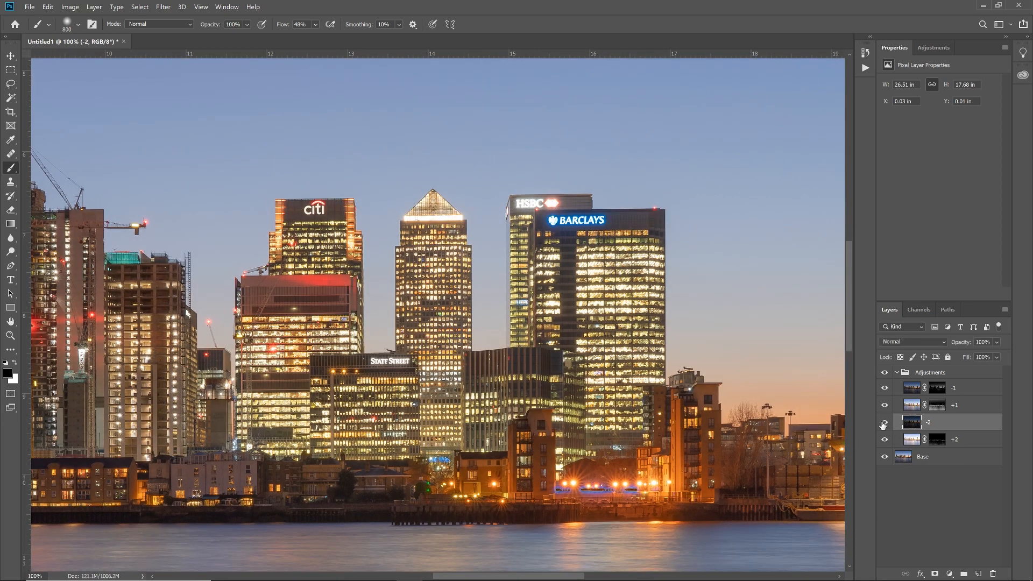
click(884, 423)
click(885, 423)
click(884, 423)
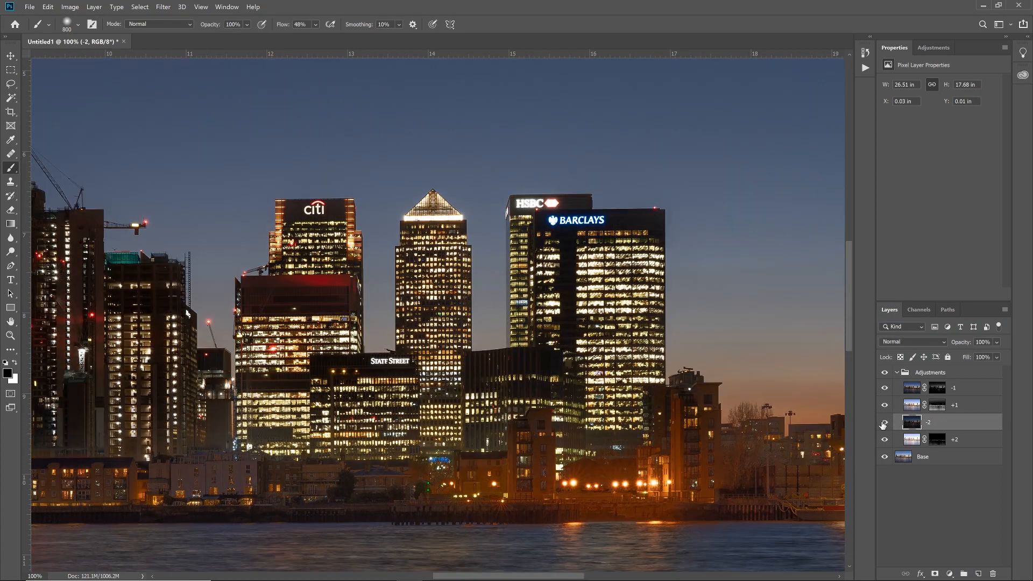
click(884, 424)
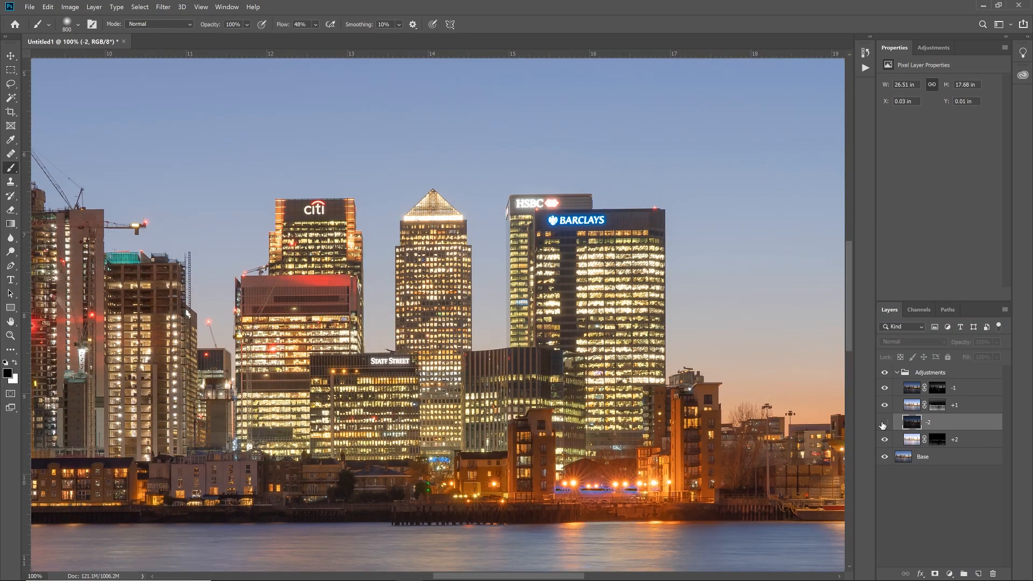
click(885, 422)
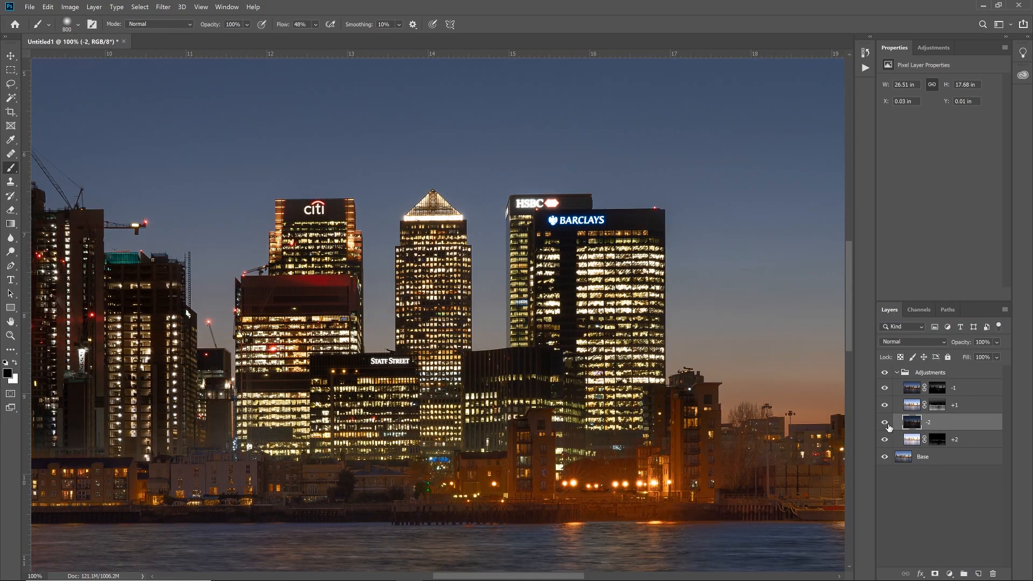
click(885, 423)
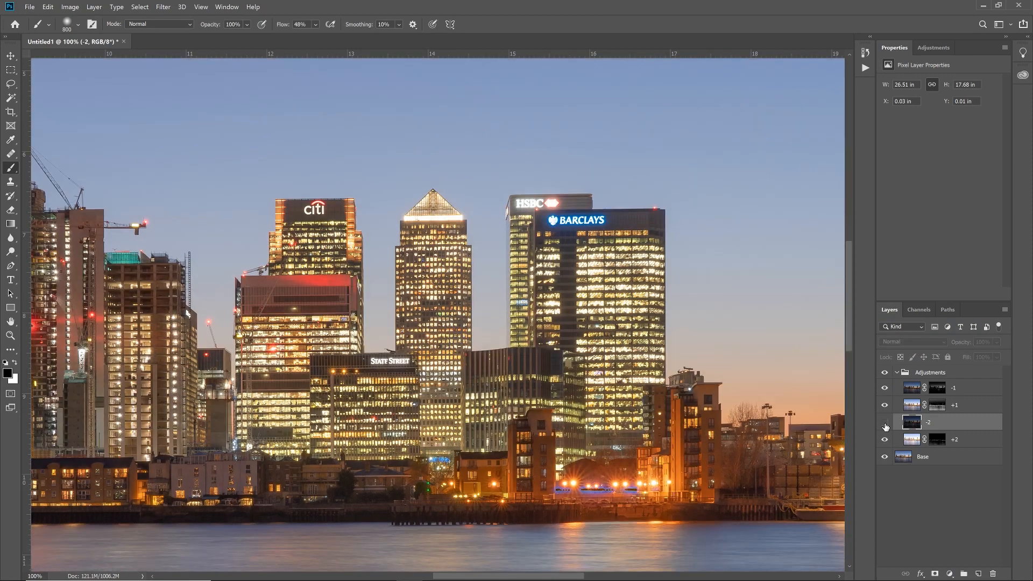
click(885, 424)
click(884, 424)
Step: Load Alpha 2 as a selection intersected with itself, save it as a new channel, and view that channel alone
click(920, 310)
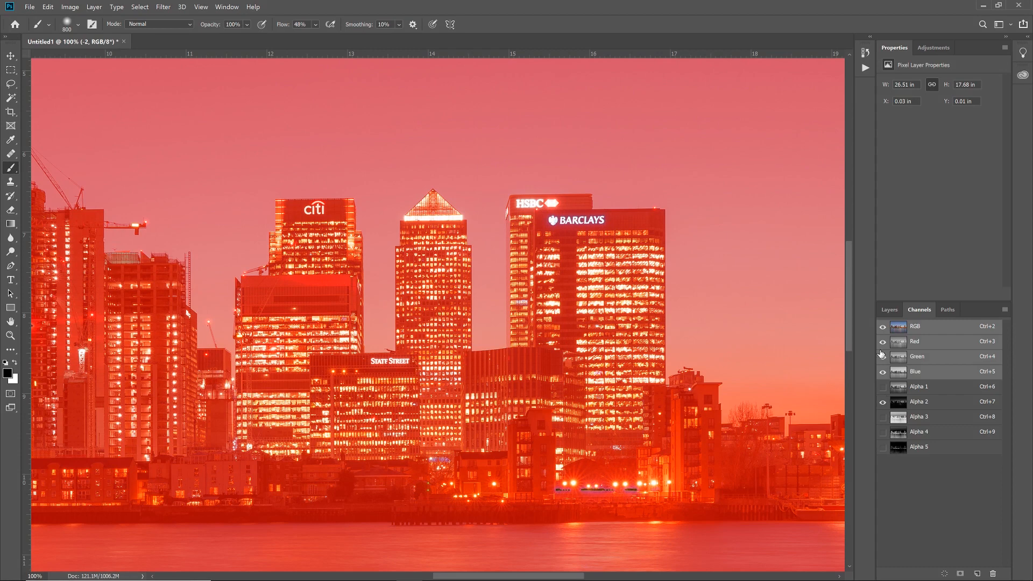
click(883, 326)
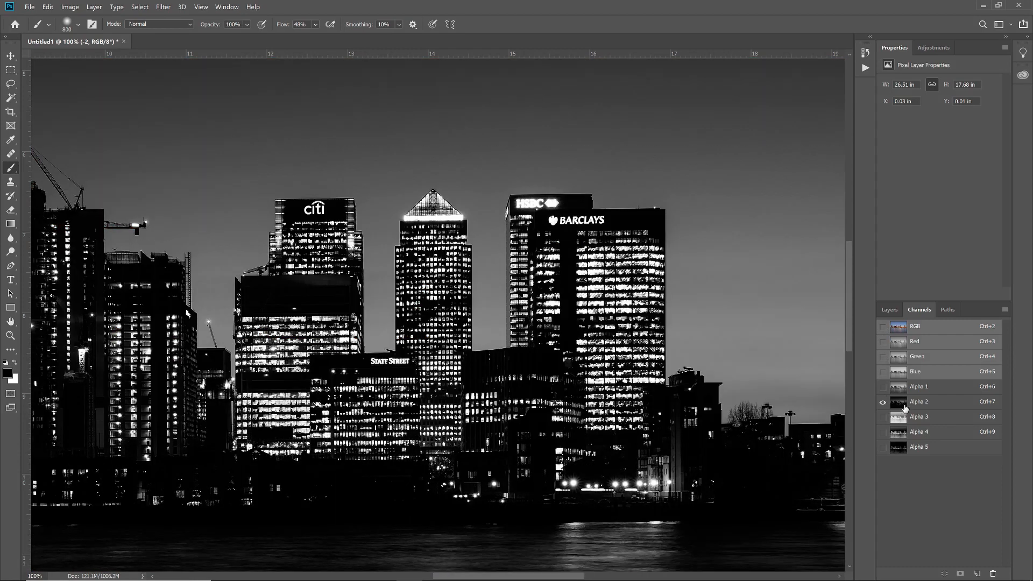
ctrl+click(901, 406)
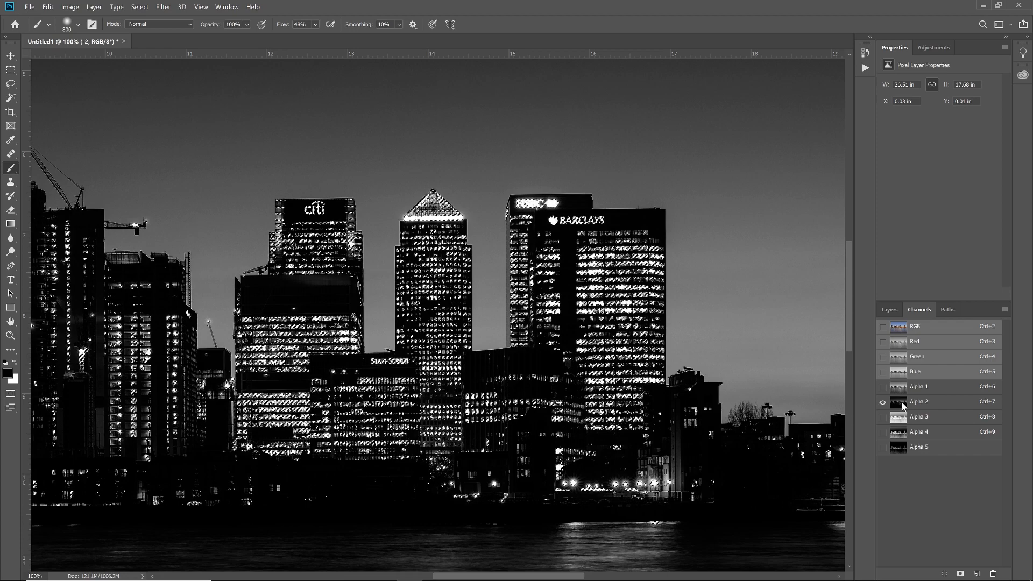
click(959, 574)
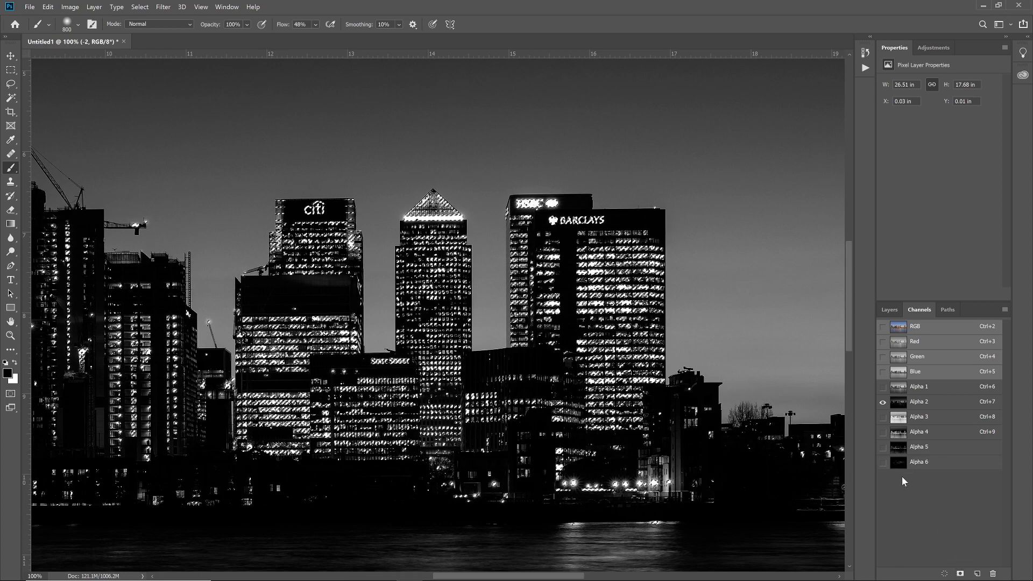
click(883, 462)
click(883, 403)
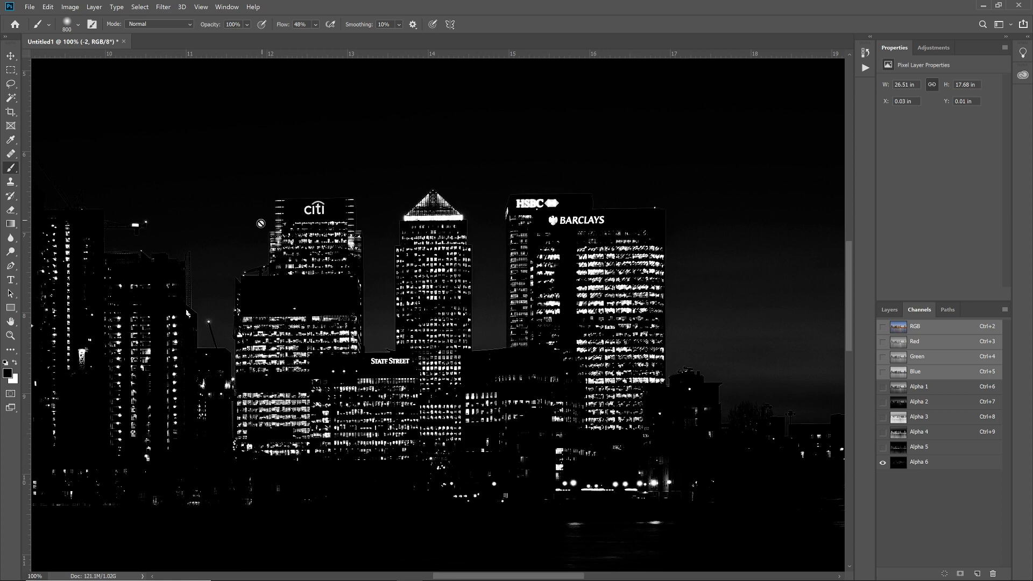
Step: Inspect the Alpha 6 channel across the towers, load it as a selection, apply it as the -2 layer's mask, and show the layer
drag(116, 262, 290, 263)
drag(493, 286, 272, 312)
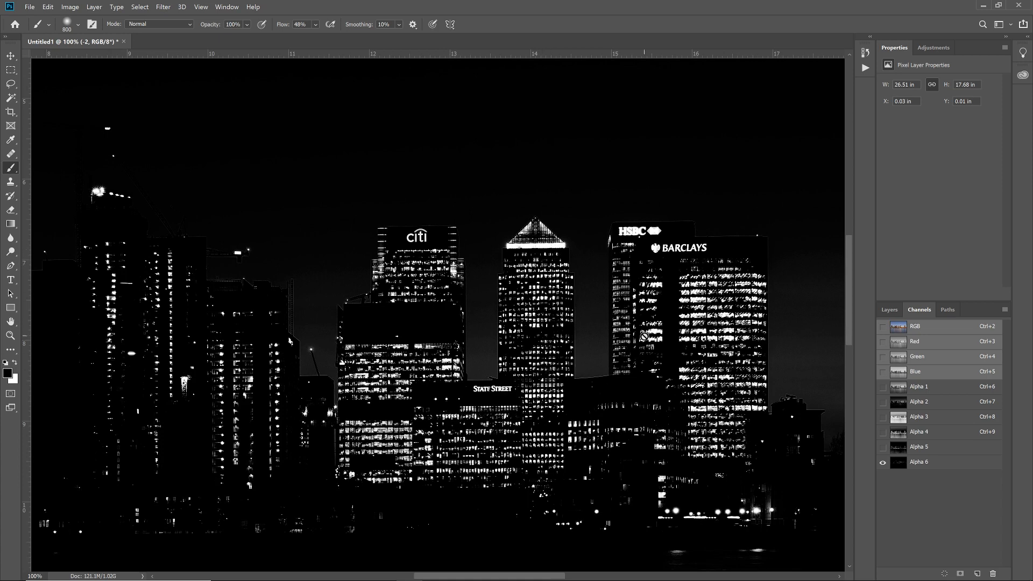
drag(644, 335, 611, 332)
click(906, 466)
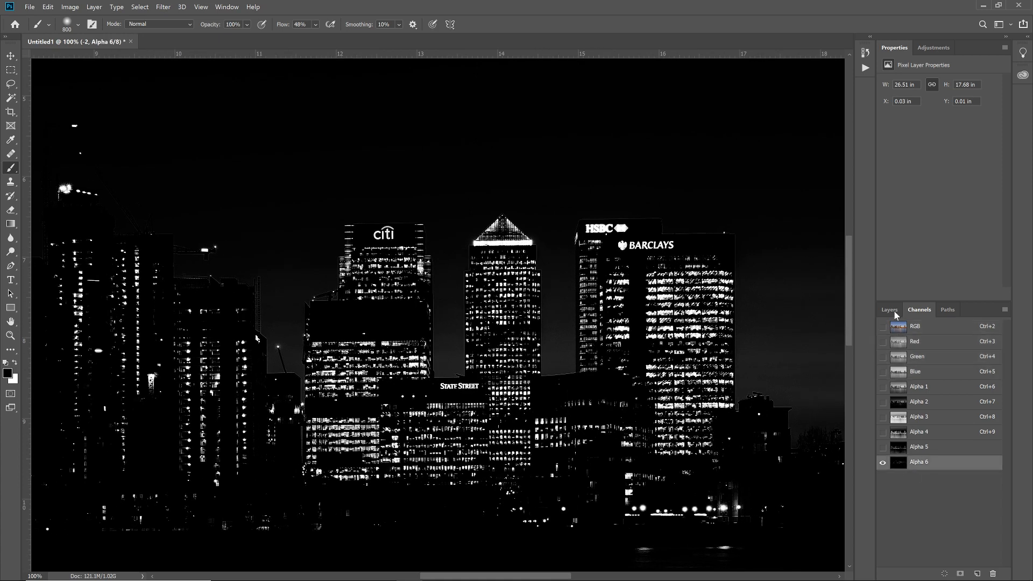
ctrl+click(903, 465)
click(888, 311)
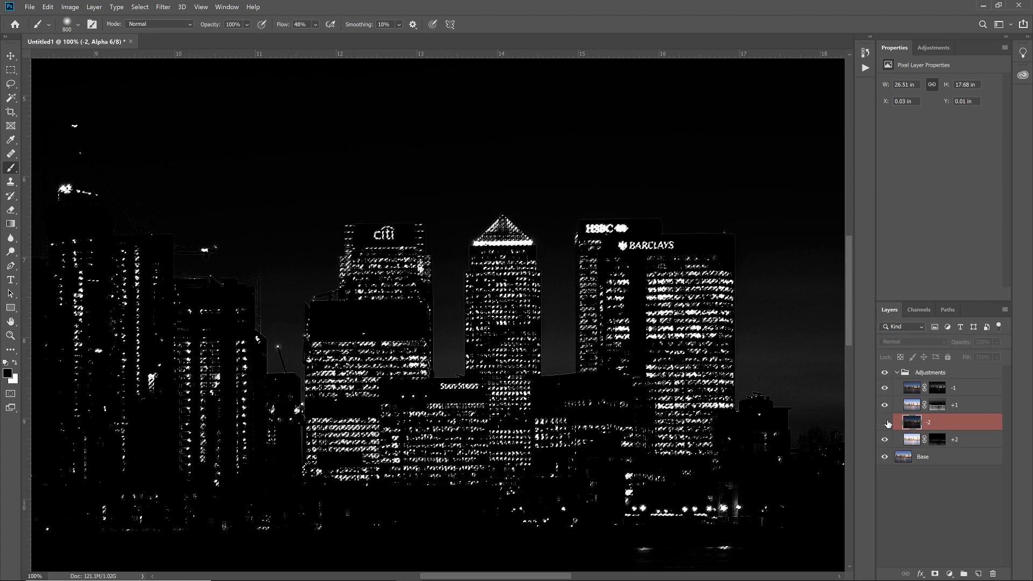
click(934, 573)
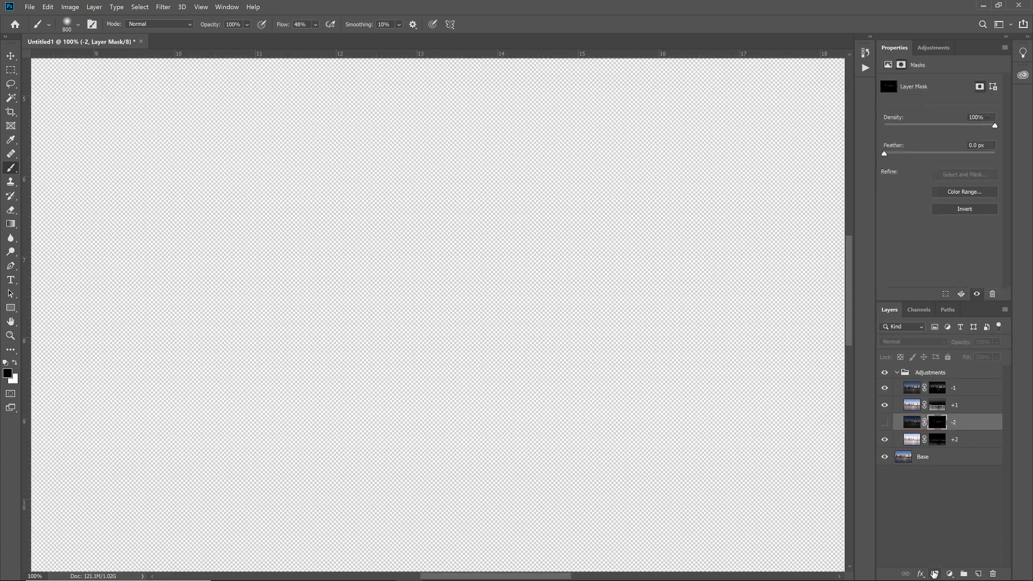
click(884, 423)
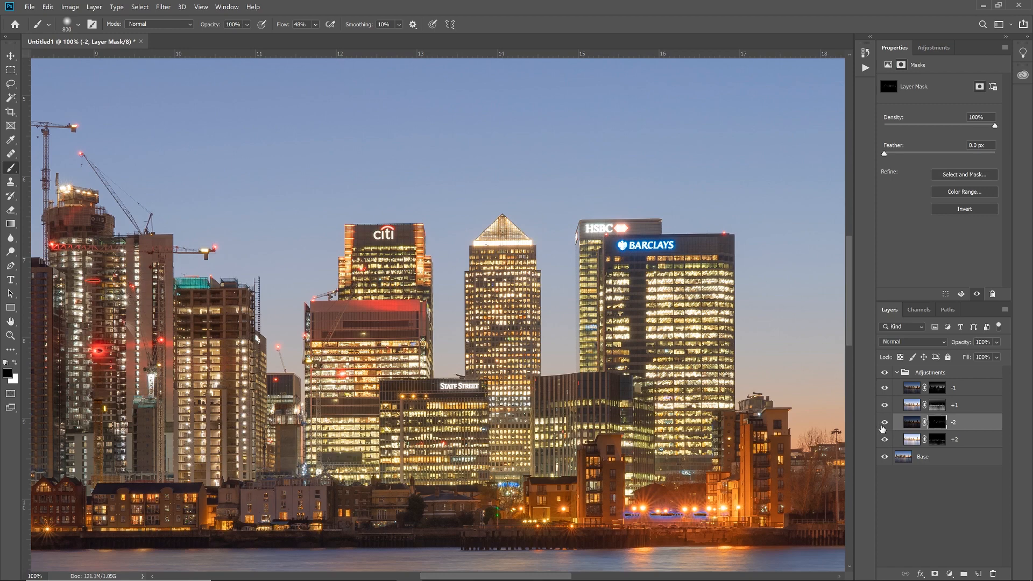
Step: Compare the image with and without the masked -2 layer by toggling its visibility, leaving the layer shown
click(885, 424)
click(885, 424)
click(885, 424)
click(885, 424)
click(884, 424)
click(884, 424)
Step: Paint white on the -2 layer's mask over the HSBC sign with a size 45 brush at 48% flow
key(bracketleft)
key(bracketleft)
key(bracketleft)
key(bracketleft)
key(bracketleft)
key(bracketleft)
key(bracketleft)
key(bracketleft)
key(bracketleft)
key(bracketleft)
key(x)
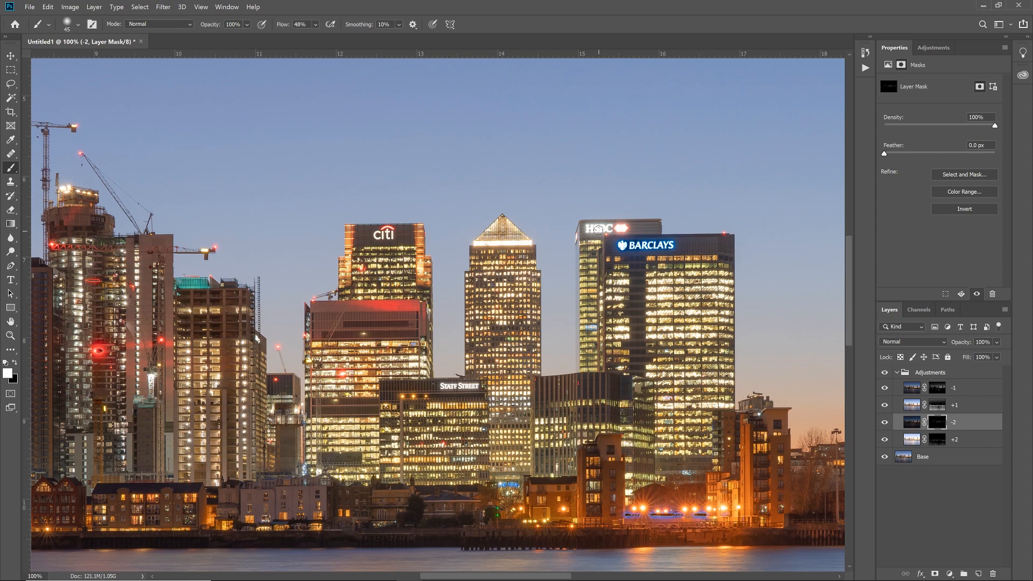
drag(589, 228, 625, 228)
Step: Undo the first stroke on the pyramid-roofed tower and repaint white on the -2 layer's mask over the pyramid with a size 25 brush
mouse_move(487, 244)
mouse_down()
mouse_move(525, 241)
mouse_move(503, 224)
mouse_up()
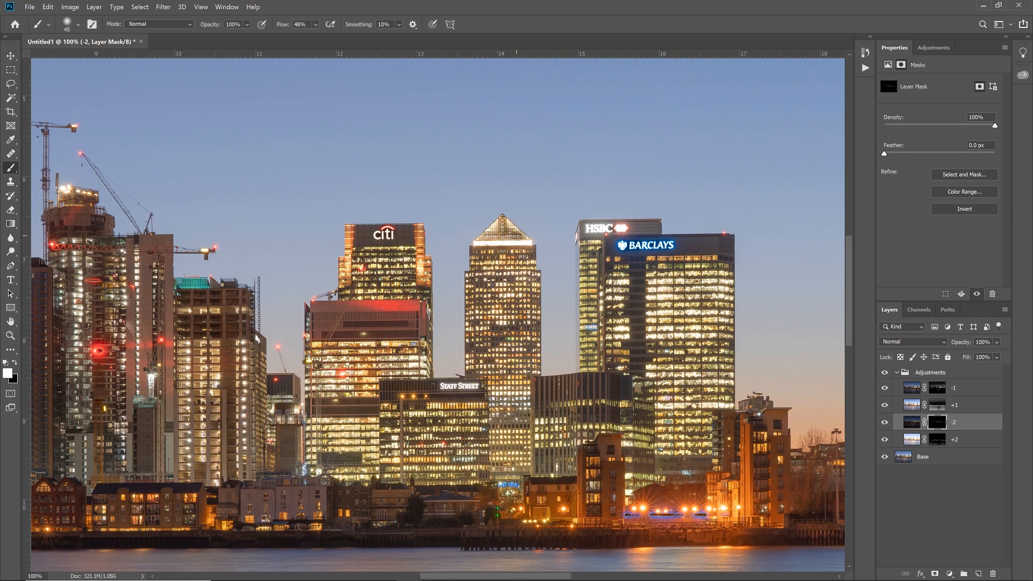
key(ctrl+z)
key(ctrl+plus)
key(ctrl+plus)
key(ctrl+plus)
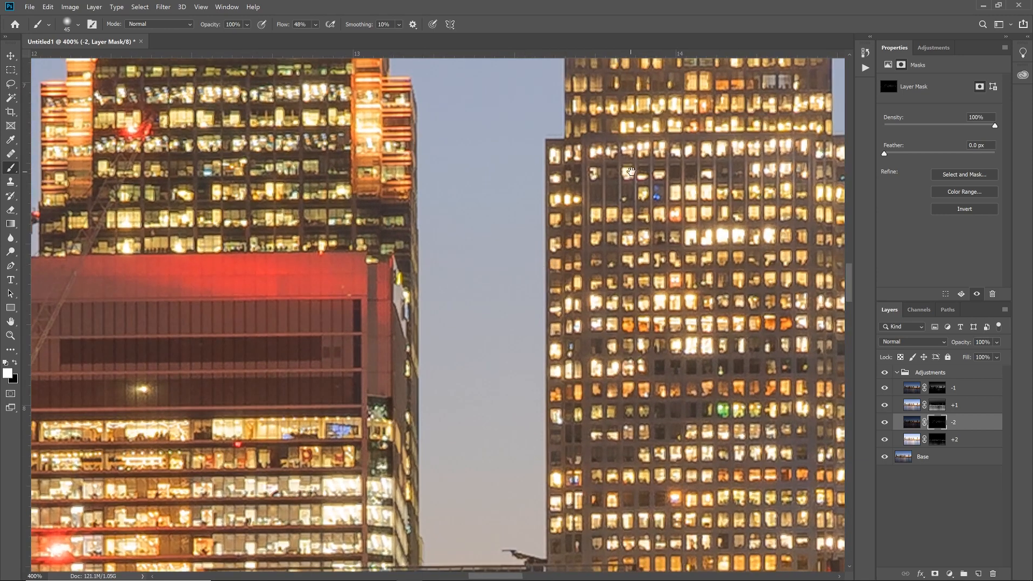
drag(627, 172, 427, 455)
mouse_move(447, 289)
mouse_down()
mouse_move(472, 246)
mouse_move(428, 287)
mouse_move(465, 248)
mouse_move(410, 285)
mouse_move(499, 296)
mouse_move(450, 305)
mouse_move(604, 301)
mouse_move(398, 297)
mouse_move(495, 208)
mouse_move(590, 290)
mouse_move(513, 225)
mouse_move(555, 257)
mouse_move(538, 243)
mouse_move(532, 263)
mouse_move(551, 288)
mouse_move(564, 287)
mouse_move(441, 285)
mouse_up()
mouse_move(487, 243)
mouse_down()
mouse_move(451, 256)
mouse_move(476, 222)
mouse_move(450, 251)
mouse_move(493, 238)
mouse_move(514, 254)
mouse_move(511, 234)
mouse_move(534, 262)
mouse_move(530, 253)
mouse_move(546, 256)
mouse_move(595, 294)
mouse_move(397, 304)
mouse_up()
Step: Paint white on the -2 layer's mask over the Citi and State Street signs with the size 25 brush
key(space)
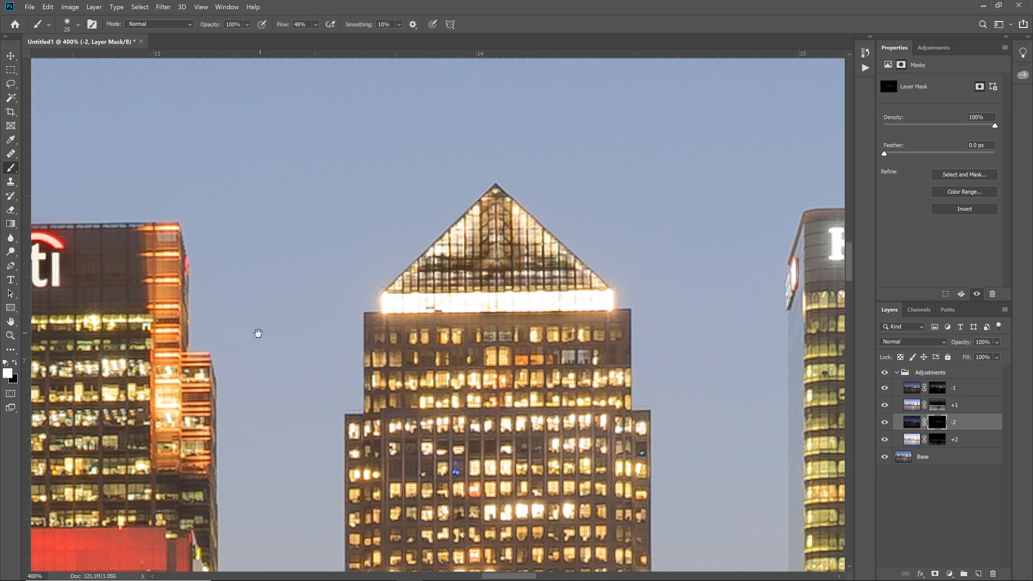
drag(230, 333, 585, 302)
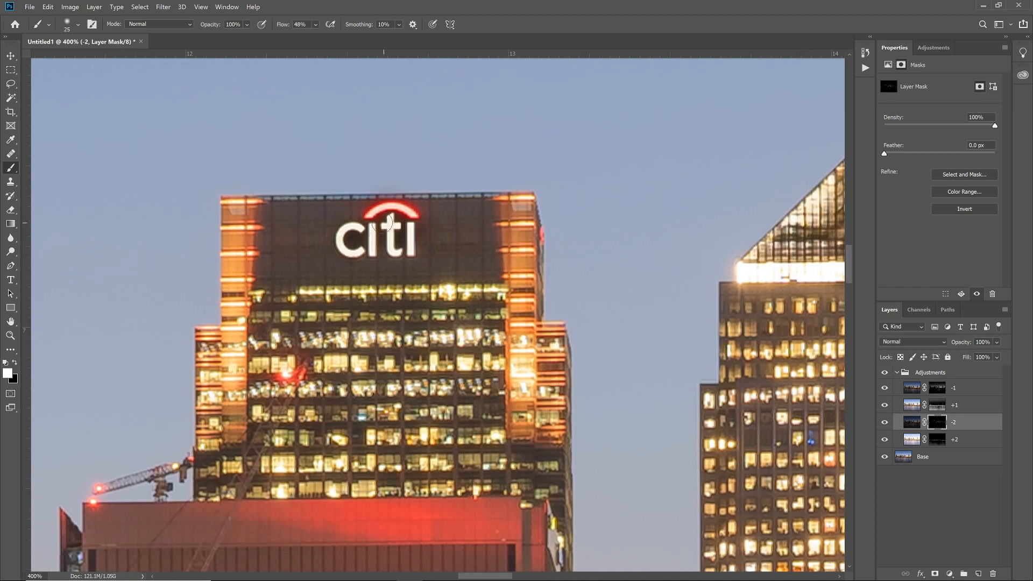
key(space)
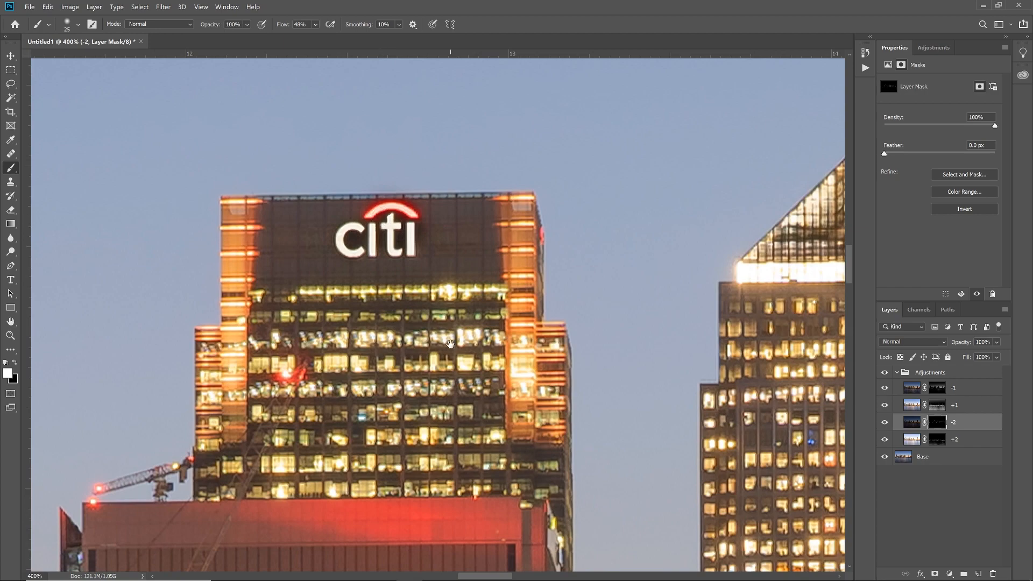
drag(451, 347, 446, 132)
drag(475, 331, 392, 163)
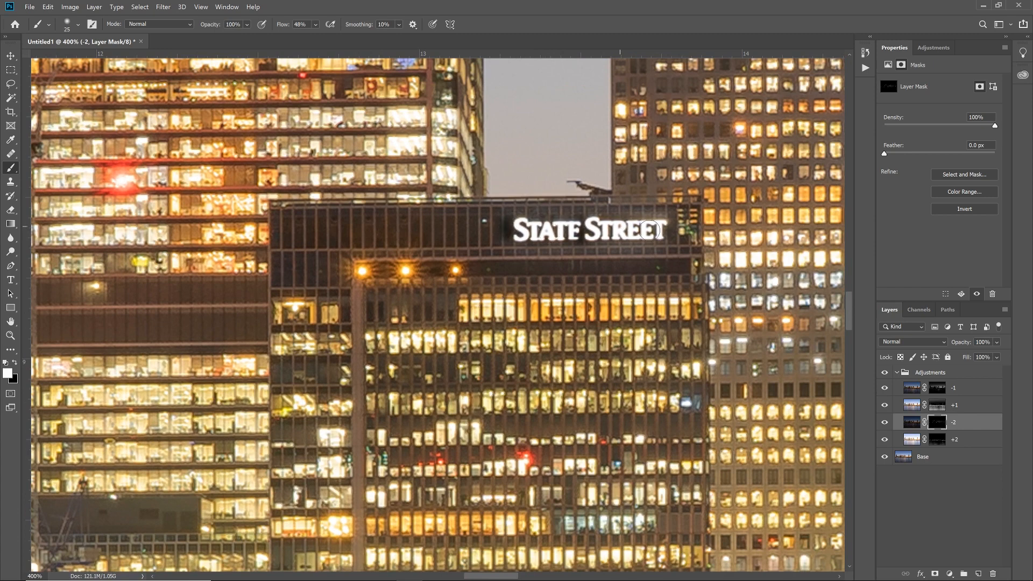
Step: Set the brush to black at size 8 with 40% smoothing and touch up the -2 mask around the State Street lettering
key(x)
key(bracketleft)
key(bracketleft)
key(bracketleft)
click(400, 25)
drag(409, 44, 421, 43)
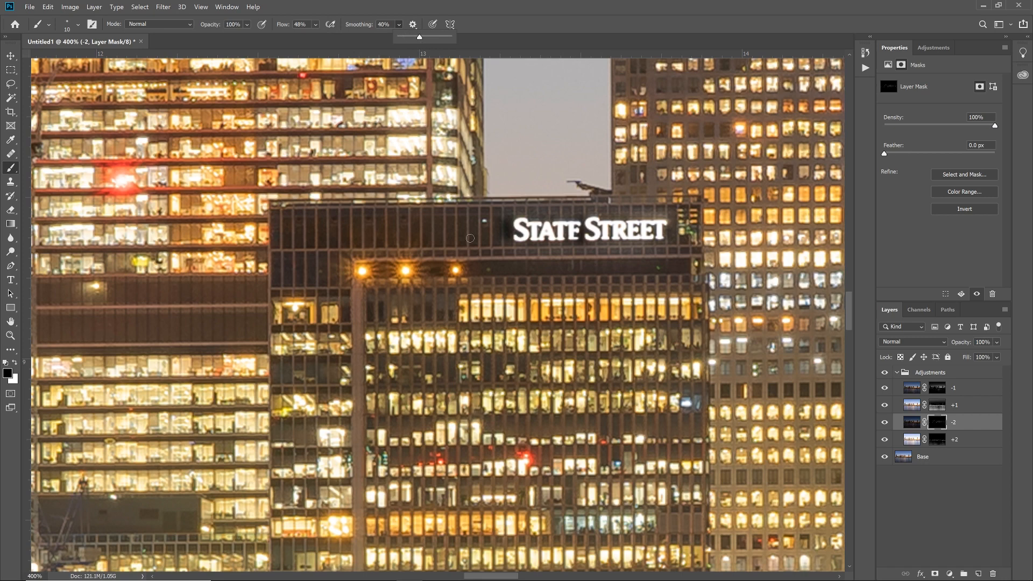
key(bracketright)
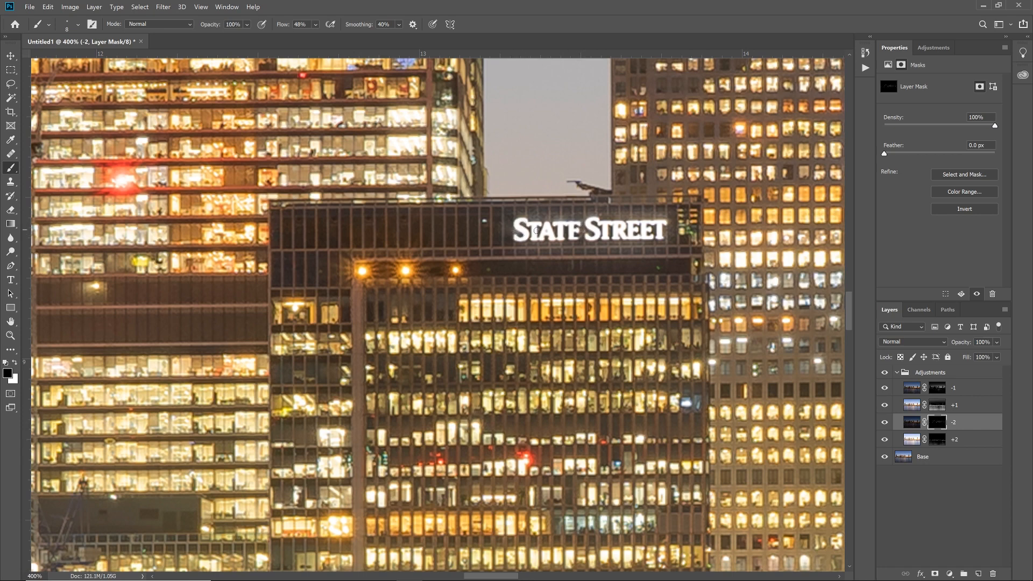
Step: Paint black on the -2 layer's mask around the HSBC and Barclays lettering, using brush sizes between 10 and 25
drag(631, 232, 376, 259)
drag(632, 261, 354, 294)
drag(679, 256, 328, 305)
drag(691, 230, 376, 253)
drag(673, 458, 457, 233)
drag(334, 129, 470, 322)
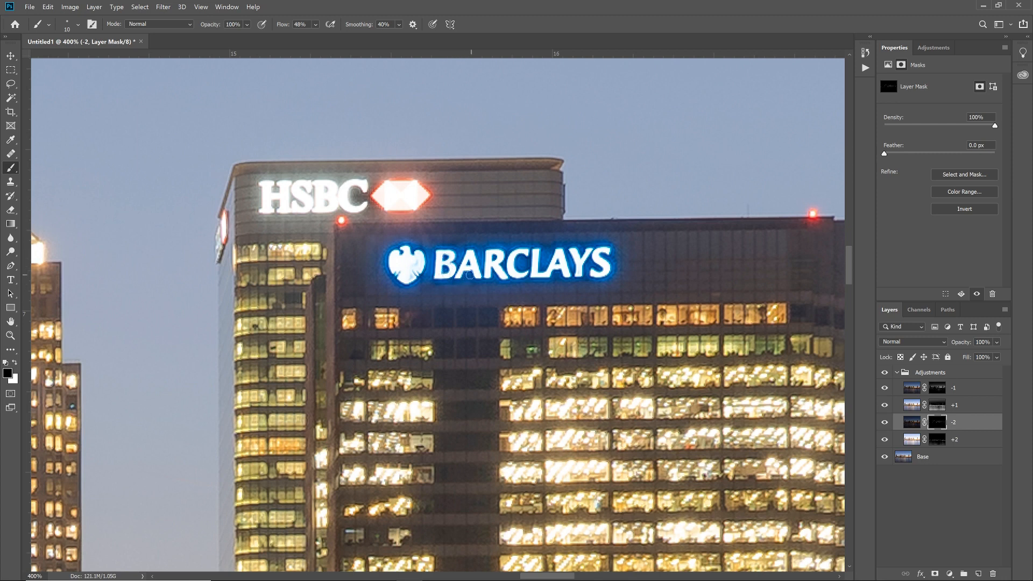
key(bracketright)
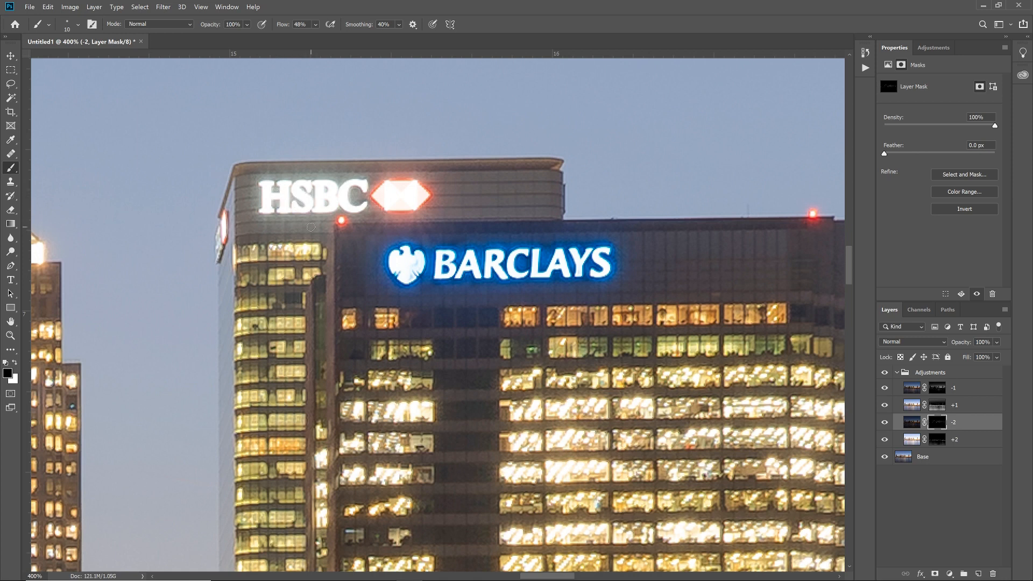
key(bracketleft)
key(bracketleft)
key(bracketleft)
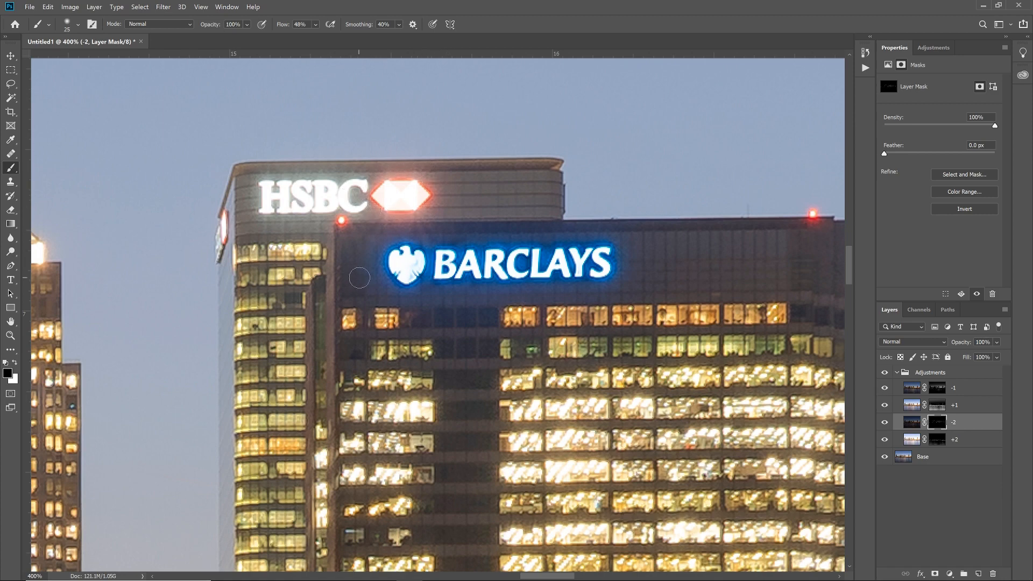
Step: Review the refined -2 mask on the whole skyline at 33.3% by switching the layer off and on, leaving it shown
key(ctrl+minus)
key(ctrl+minus)
key(ctrl+minus)
key(ctrl+minus)
key(ctrl+minus)
key(ctrl+minus)
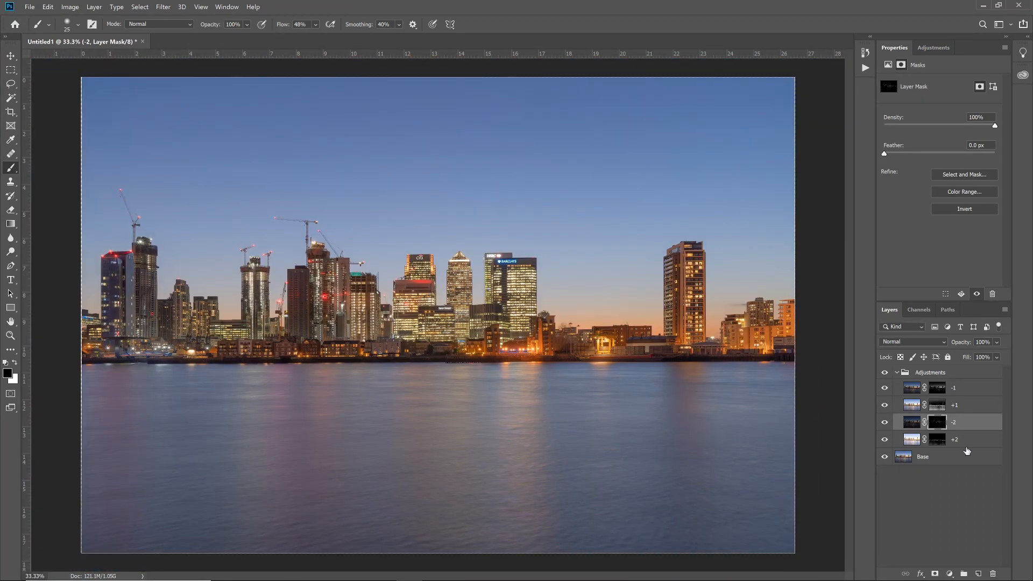
click(885, 422)
click(885, 421)
key(ctrl+plus)
key(ctrl+minus)
Step: View the Alpha 1 channel alone and try loading the luminosity channels as selections, leaving nothing selected
click(919, 310)
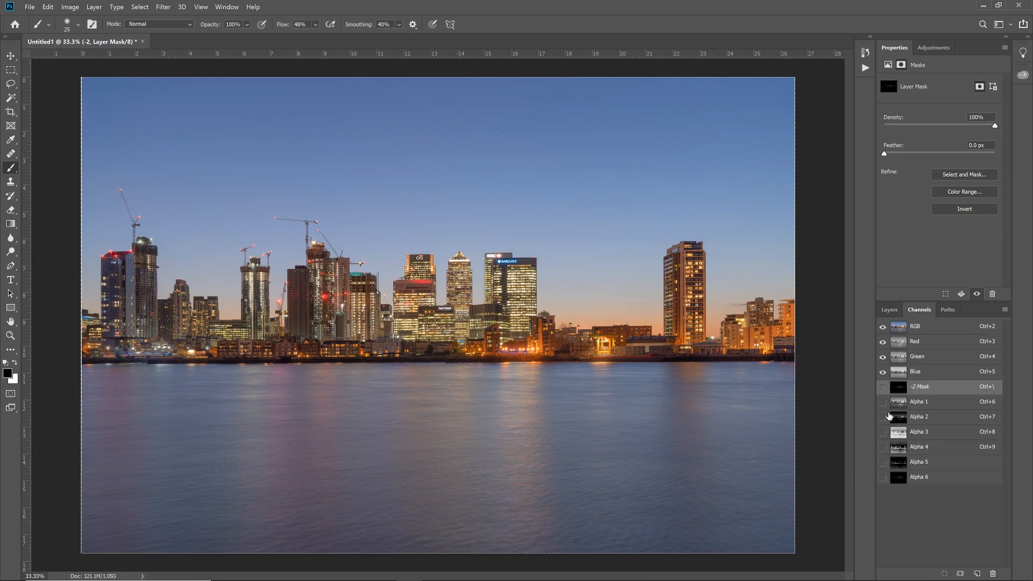
click(898, 409)
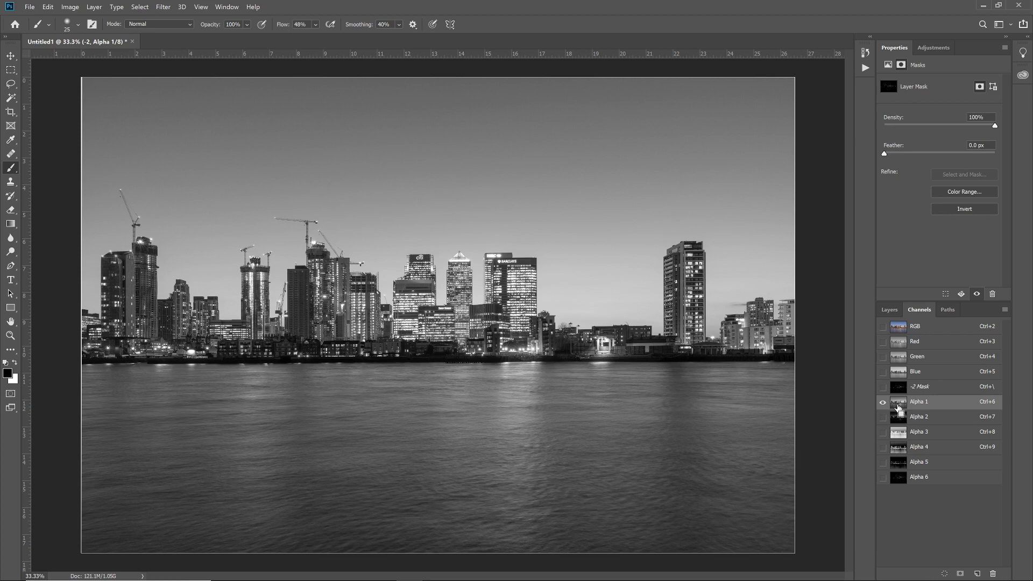
ctrl+click(897, 408)
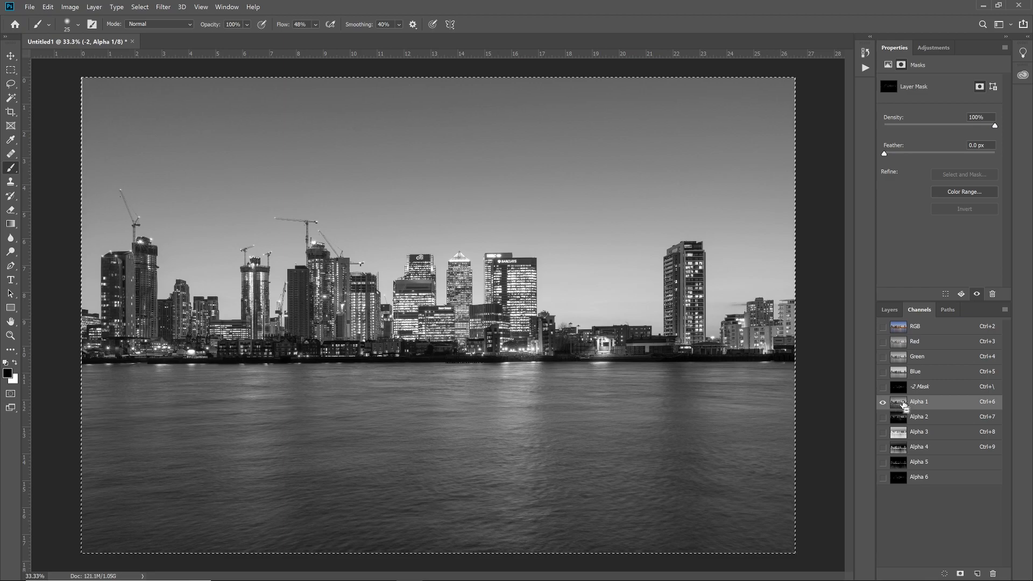
ctrl+click(897, 407)
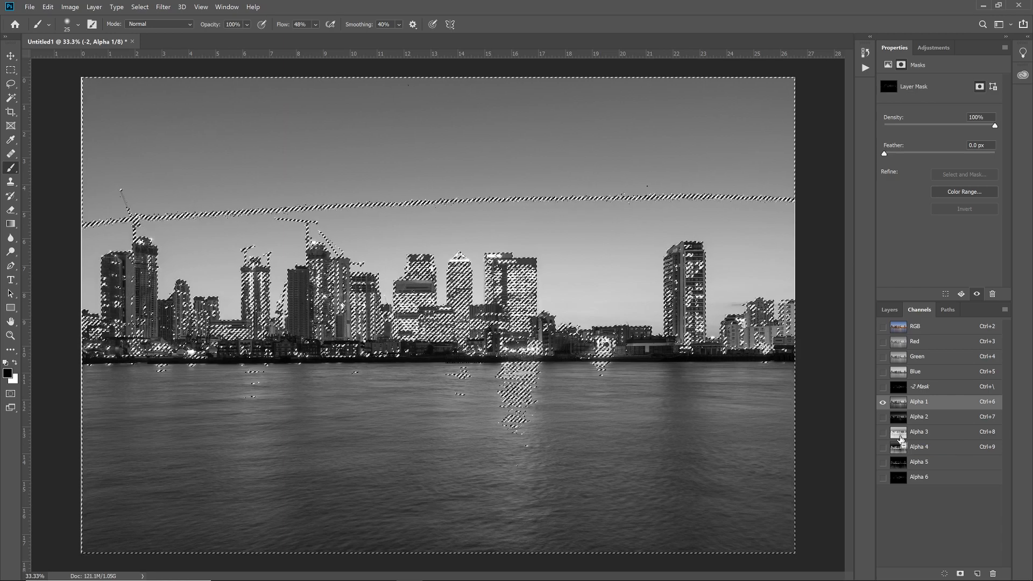
mouse_move(902, 441)
mouse_down()
mouse_move(914, 436)
mouse_move(901, 440)
mouse_up()
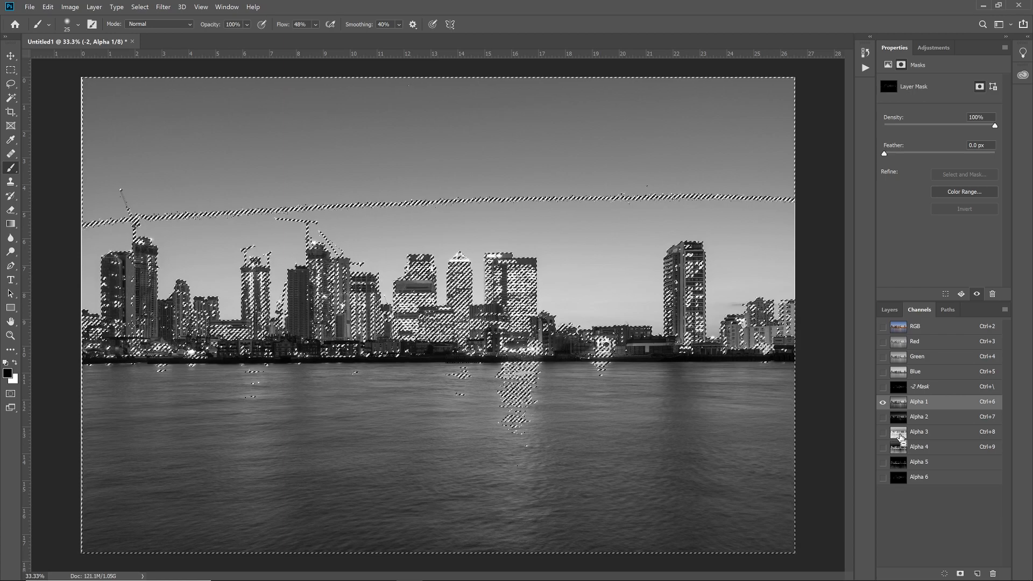
ctrl+click(902, 440)
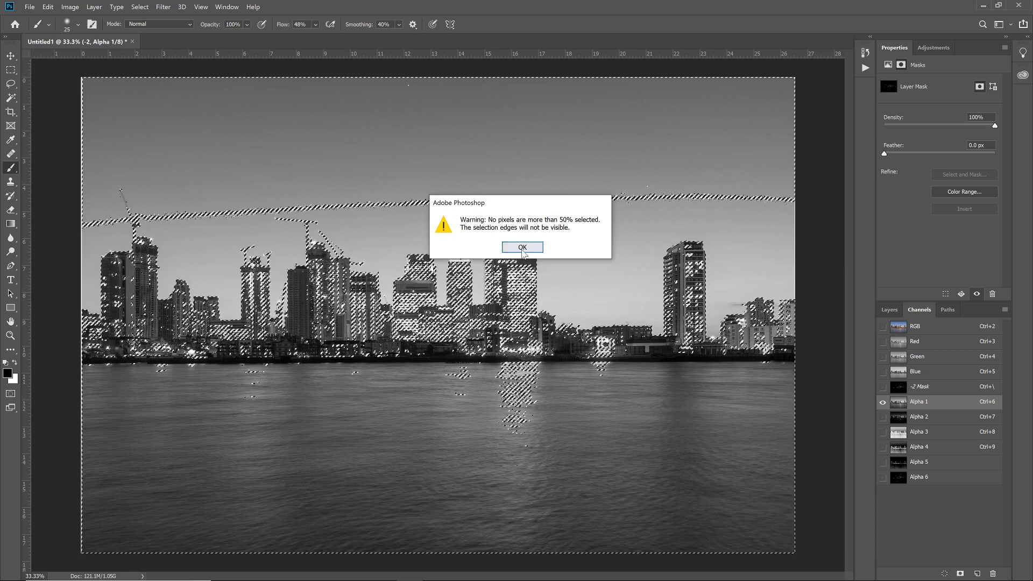
Step: Add a Curves adjustment layer at the top of the Adjustments group, above the -1 layer
click(889, 309)
click(939, 374)
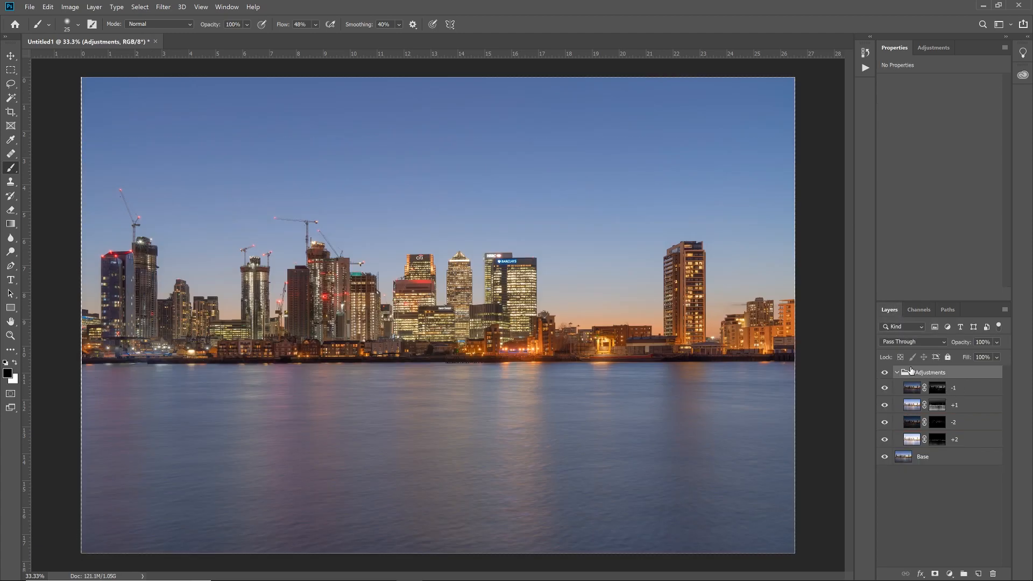
click(950, 573)
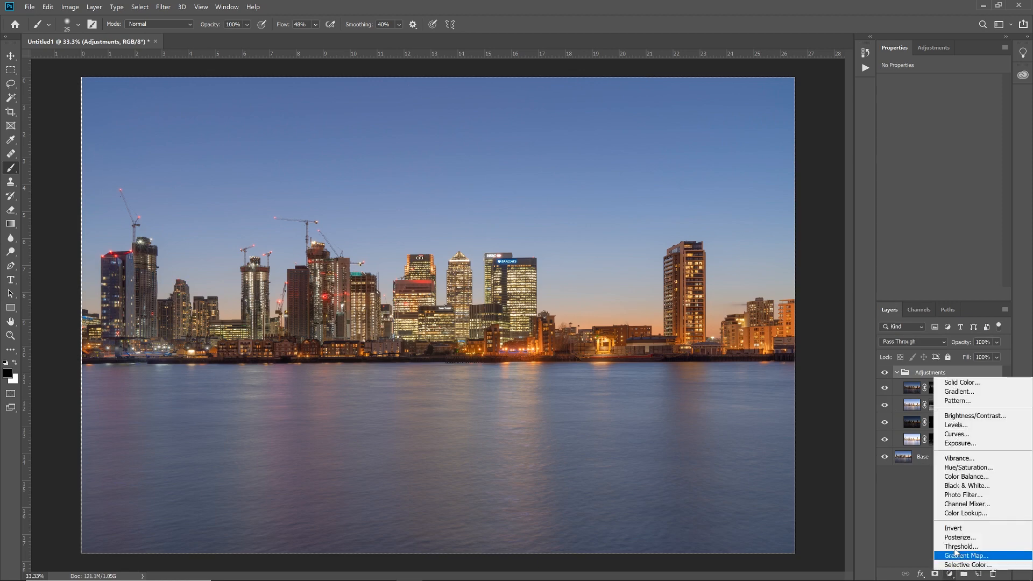
click(956, 434)
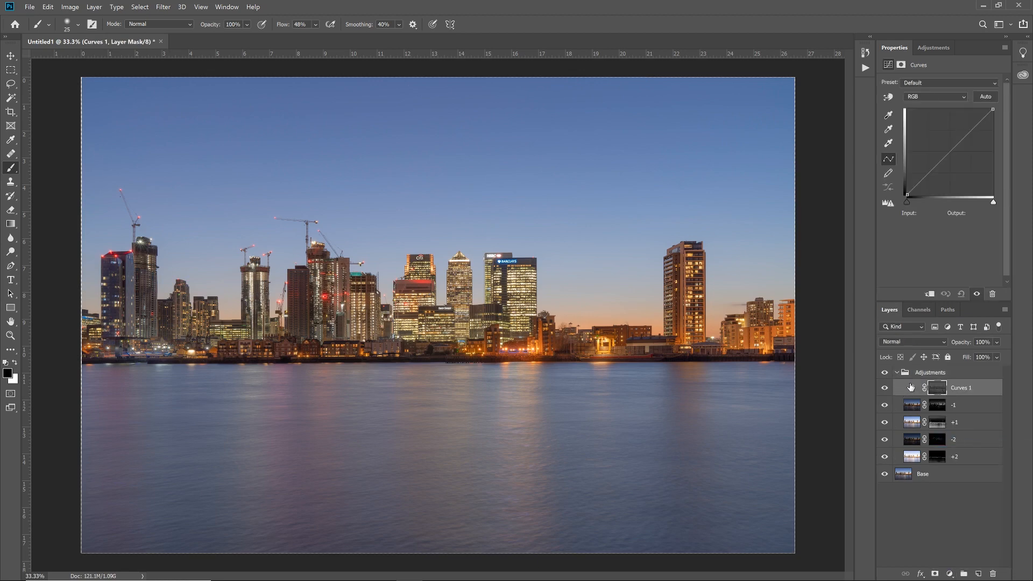
Step: Shape an S-curve on the new Curves layer with its highlight point at input 174, output 217 and a lower point darkening the shadows
drag(968, 134, 927, 129)
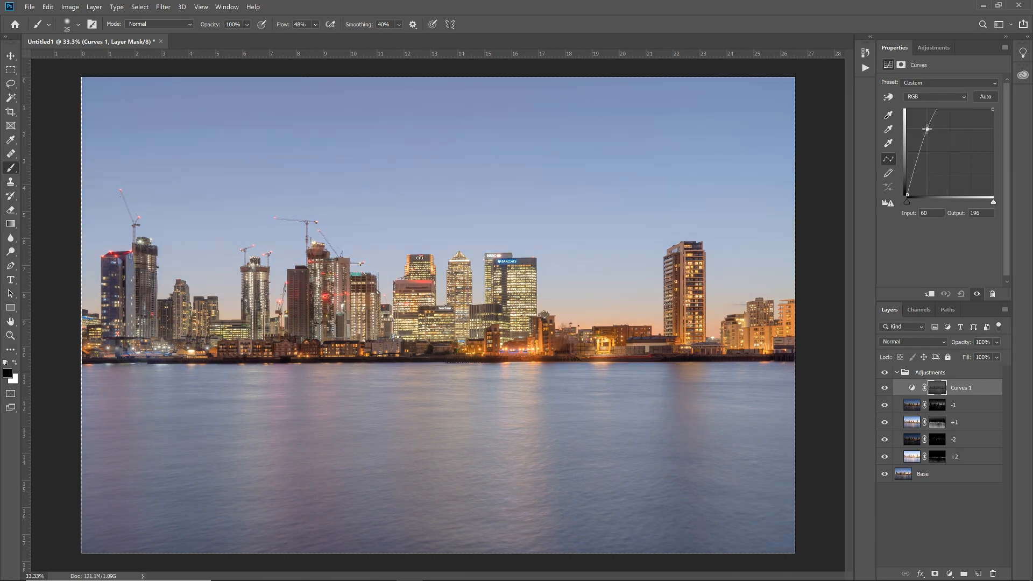
drag(928, 129, 965, 125)
drag(929, 166, 934, 173)
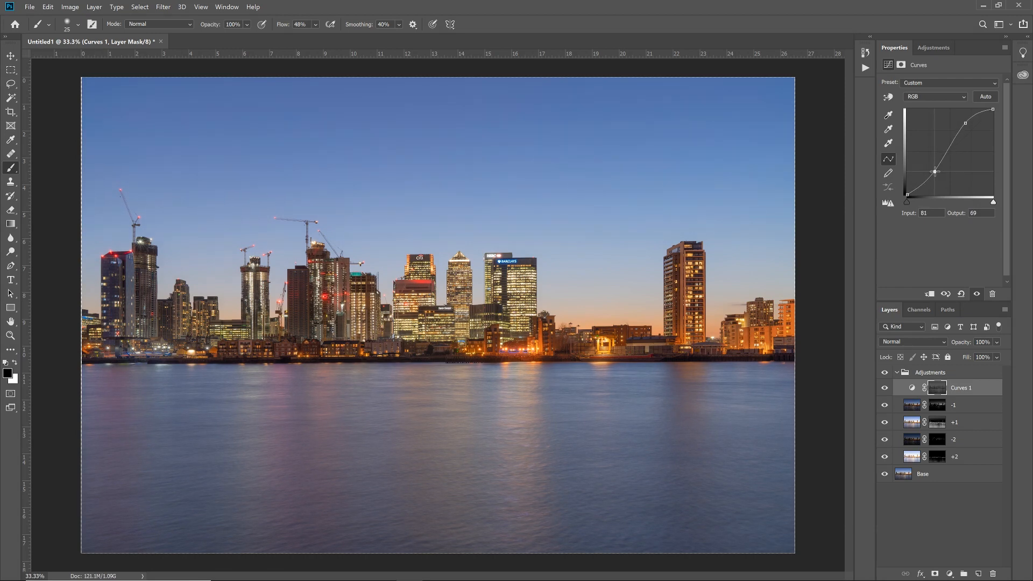
click(966, 123)
drag(967, 123, 967, 125)
click(884, 387)
click(885, 389)
click(884, 389)
click(885, 389)
drag(963, 125, 963, 122)
drag(935, 175, 939, 177)
drag(966, 125, 964, 125)
Step: Compare the skyline with and without the Curves 1 adjustment by switching the layer off and on, leaving it shown
click(884, 388)
click(884, 387)
click(884, 387)
click(884, 388)
click(884, 387)
click(884, 387)
click(884, 387)
click(884, 388)
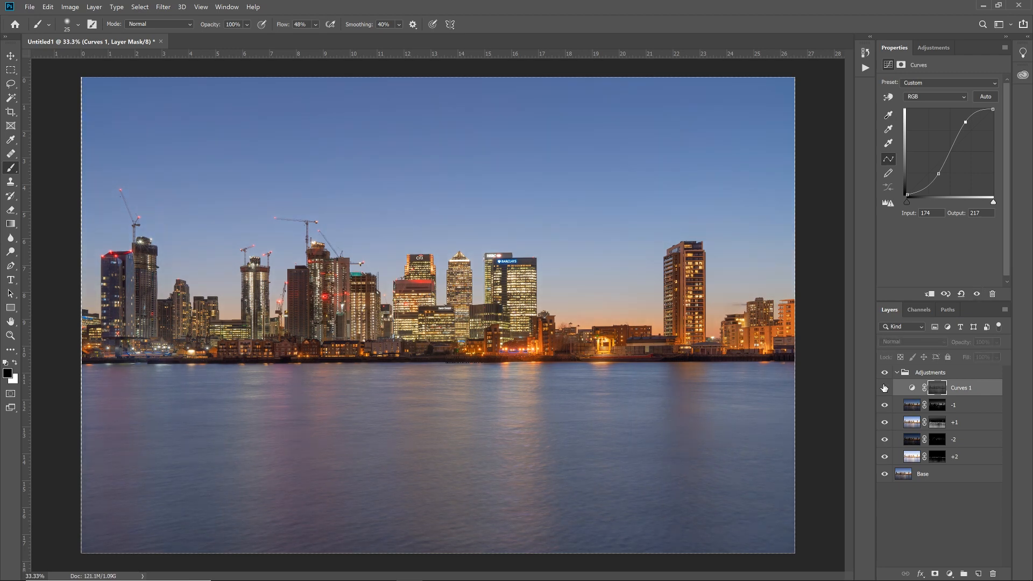
click(884, 388)
click(884, 388)
click(883, 388)
Step: Move Curves 1 out above the Adjustments group, collapse the group, and stamp all visible layers into a new top layer
drag(911, 389, 908, 367)
click(898, 389)
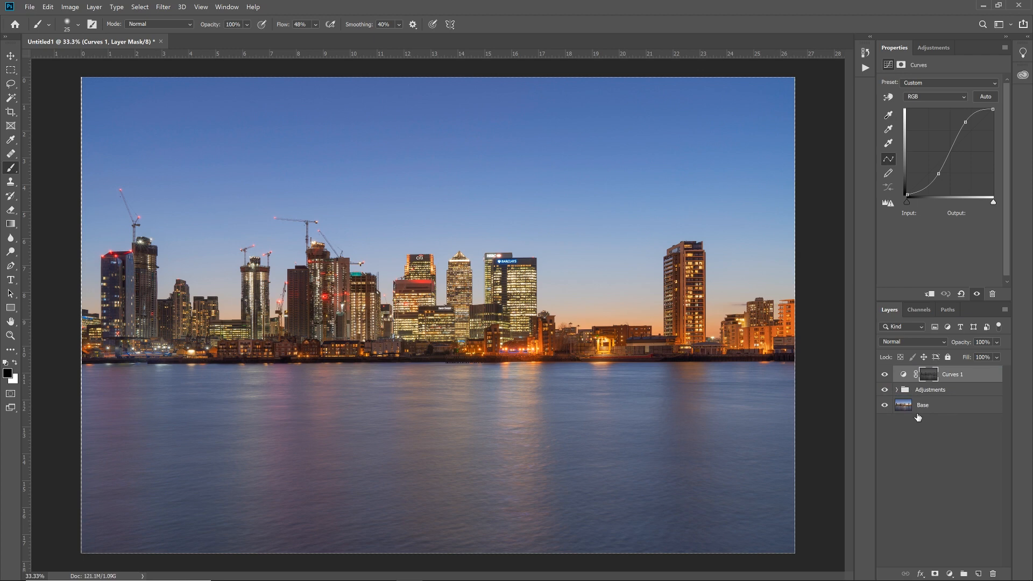
key(ctrl+alt+shift+e)
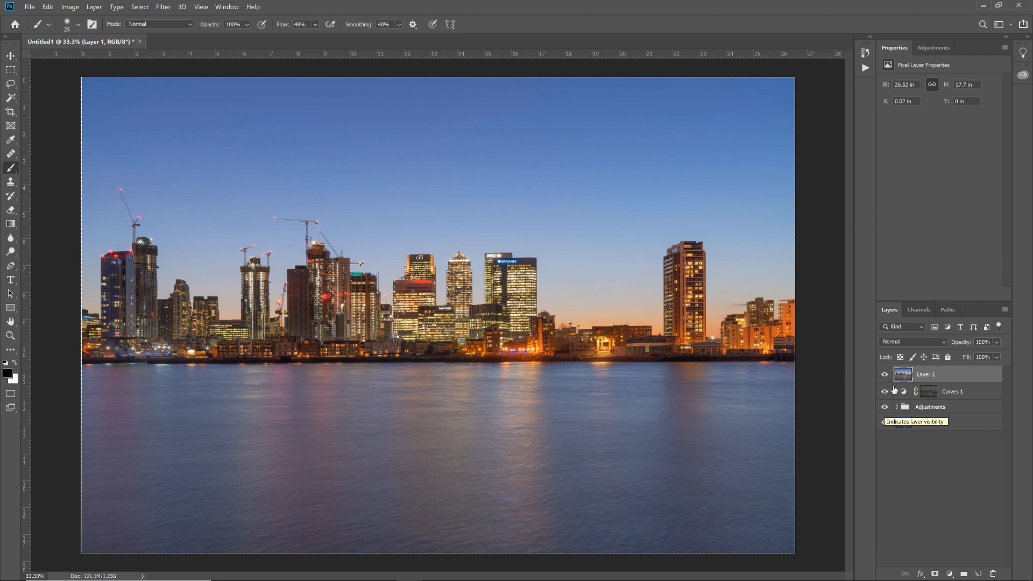
Step: Apply a High Pass filter with a 2.0-pixel radius to the stamped layer and set its blend mode to Overlay
click(160, 11)
mouse_move(227, 203)
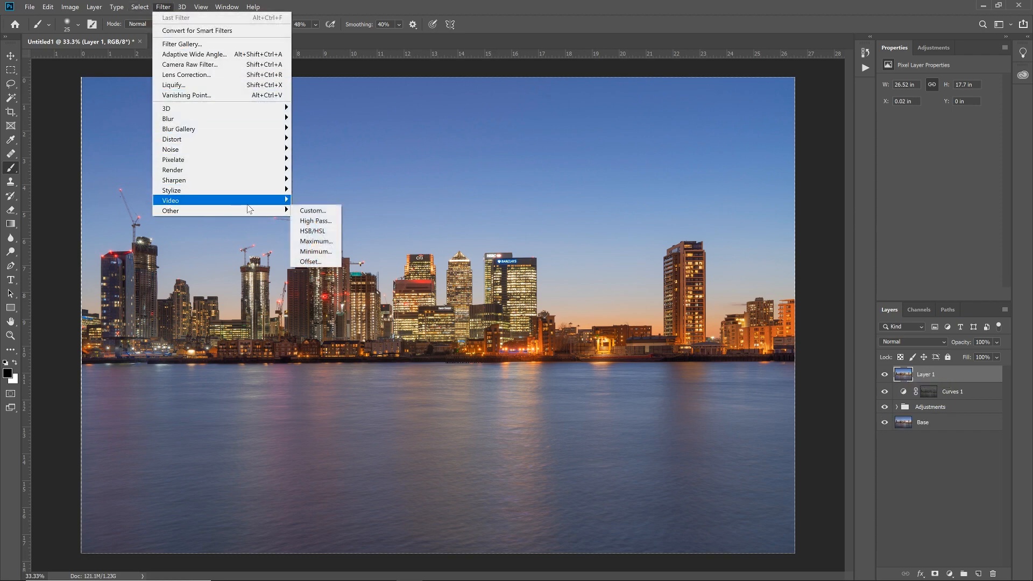
click(316, 221)
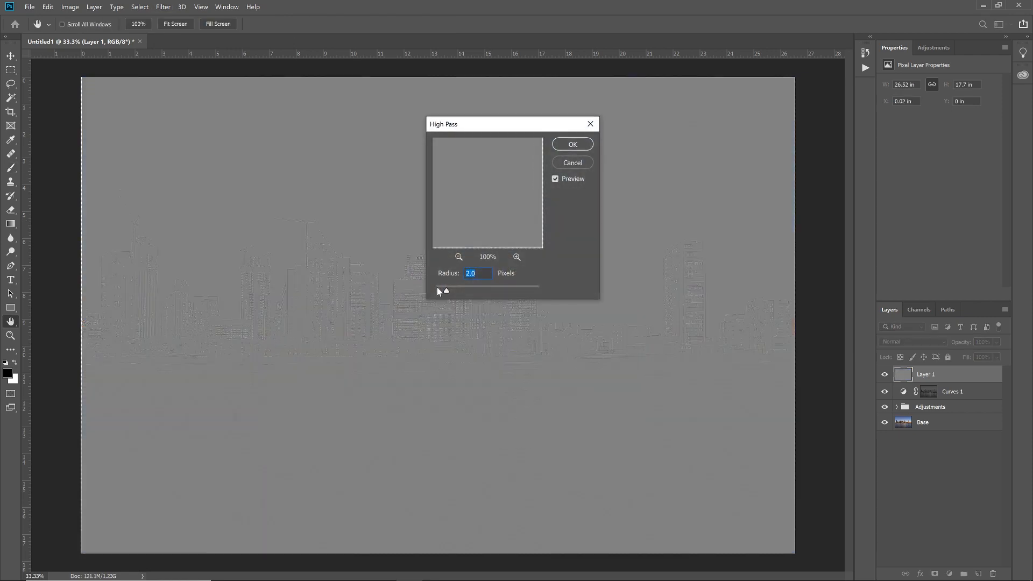
drag(446, 291, 444, 292)
click(444, 292)
drag(444, 290, 447, 291)
click(571, 145)
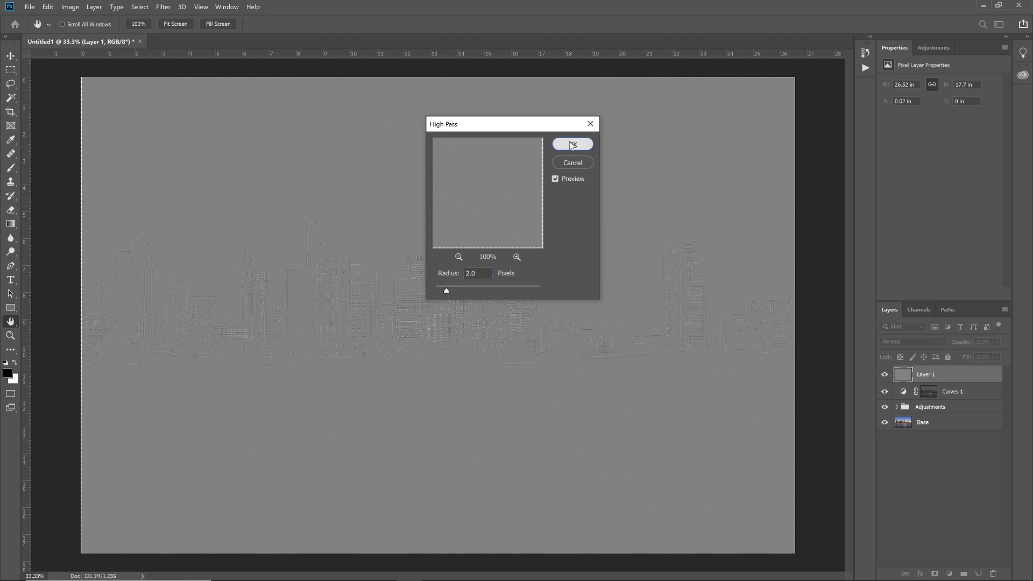
key(b)
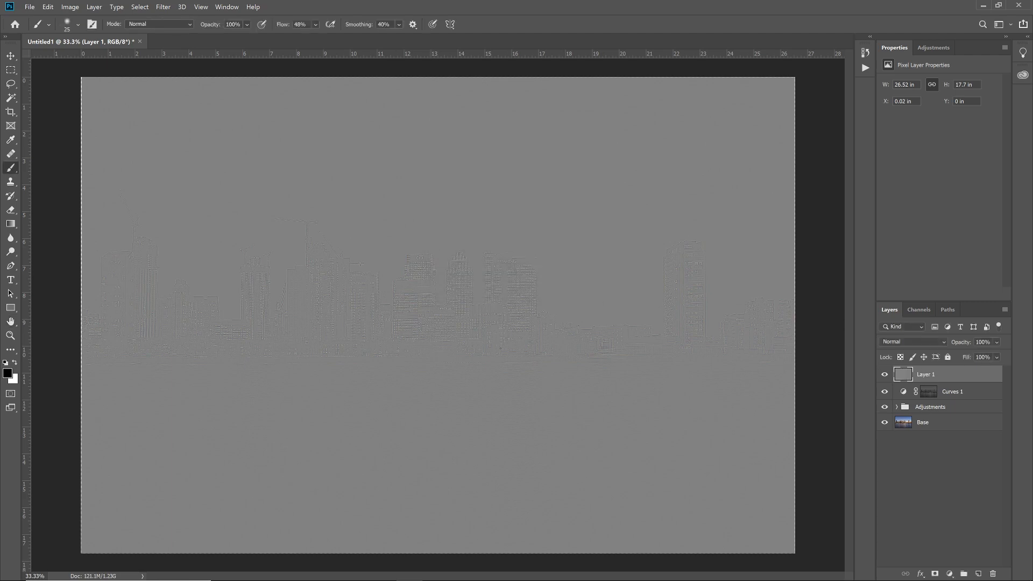
click(911, 343)
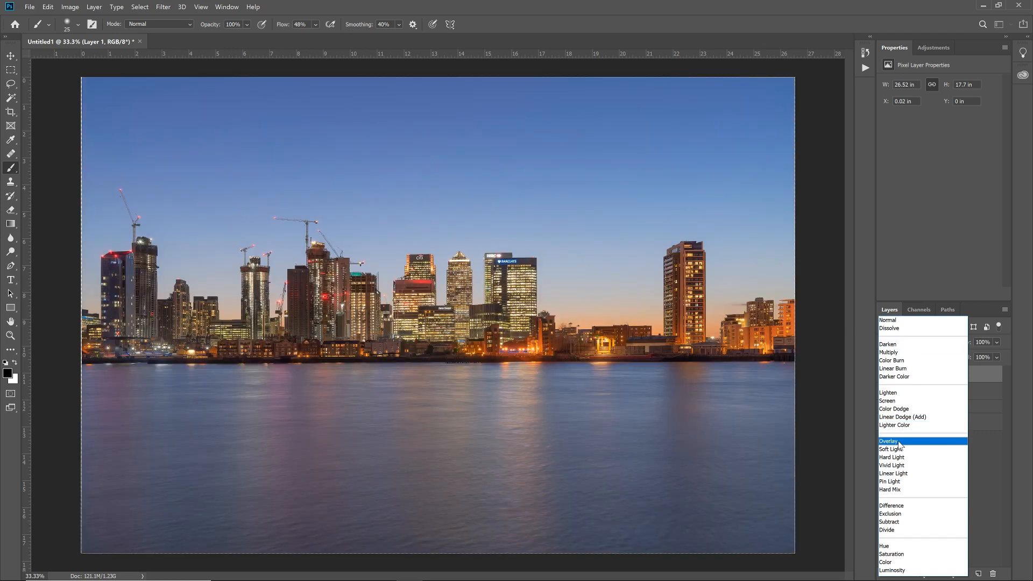
click(899, 441)
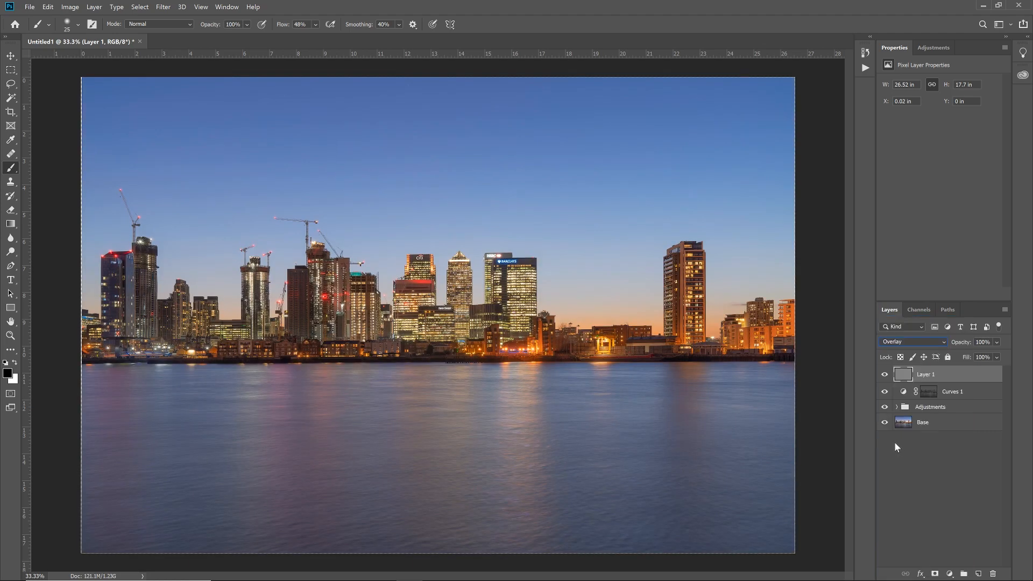
Step: Examine the High Pass sharpening on the Citi and HSBC towers at 200% by switching Layer 1 off and on
click(885, 375)
click(885, 375)
click(885, 375)
click(885, 377)
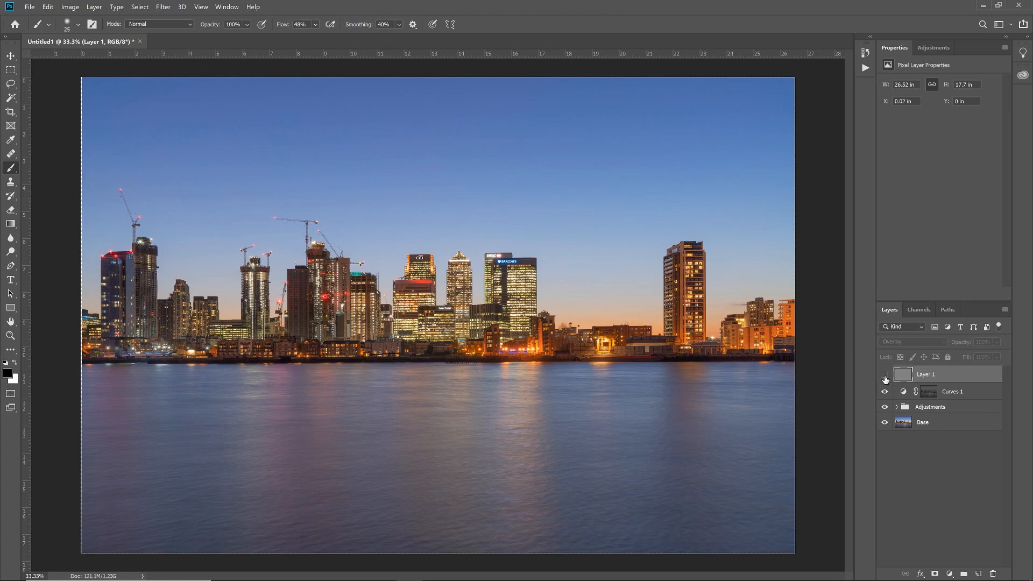
key(ctrl+plus)
key(ctrl+plus)
key(ctrl+plus)
key(ctrl+plus)
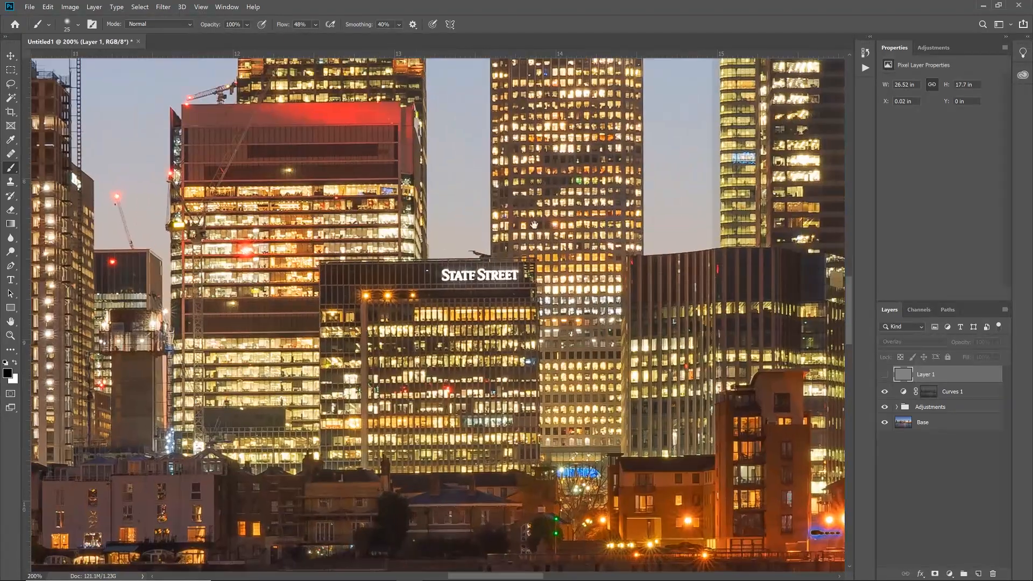
drag(487, 176, 423, 319)
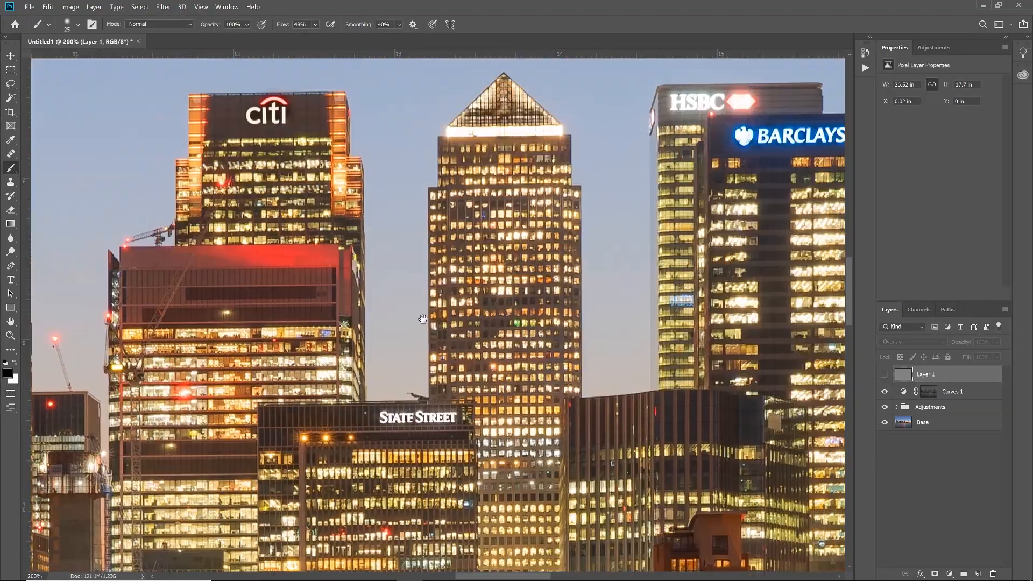
click(885, 375)
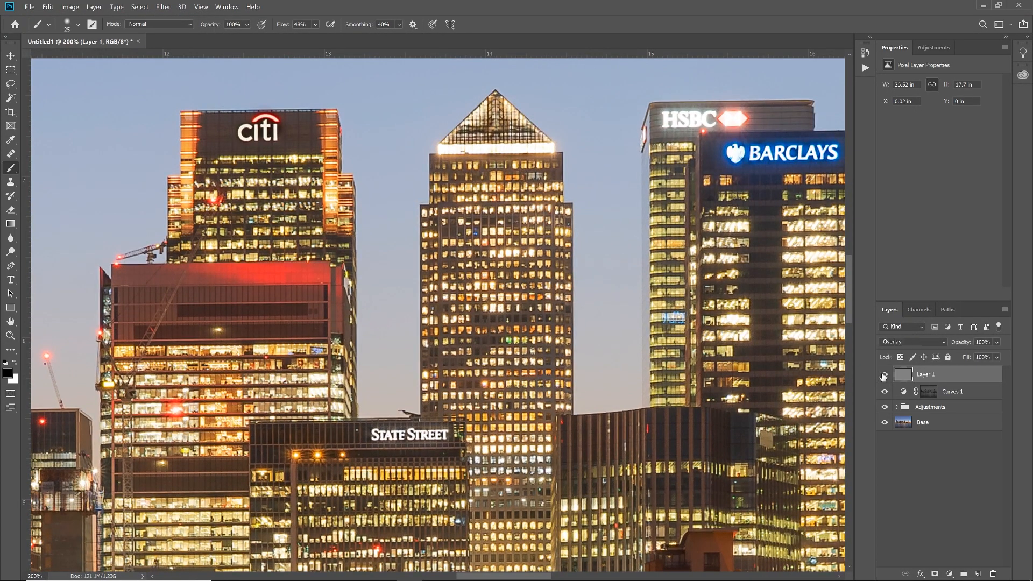
click(883, 377)
click(883, 378)
click(883, 377)
click(883, 377)
click(883, 377)
click(883, 377)
Step: Lower the sharpening layer's opacity to 50% and compare the image with the layer off and on, leaving it shown
click(997, 343)
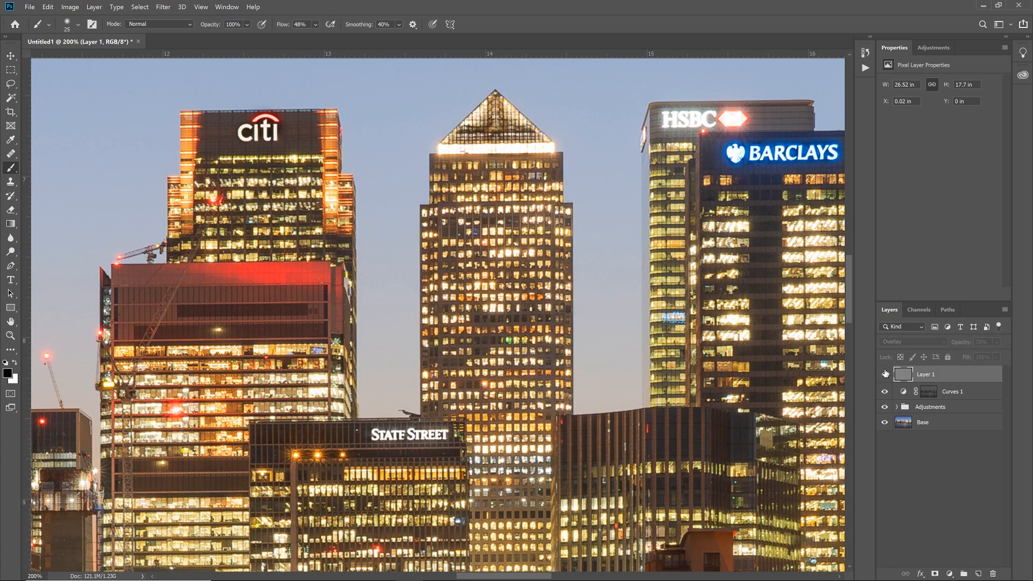
drag(990, 356, 980, 355)
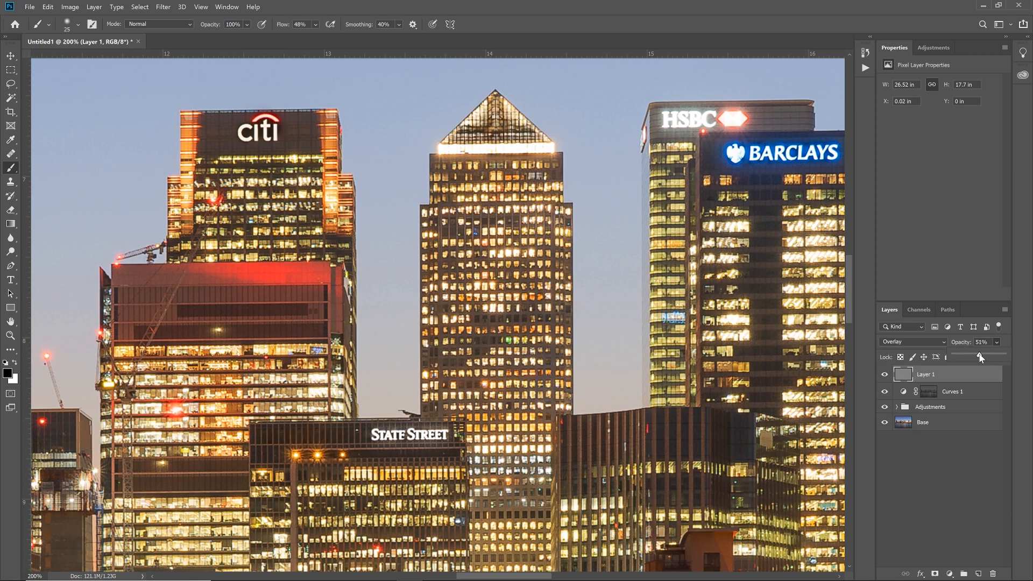
drag(980, 358, 979, 358)
click(886, 375)
click(886, 375)
click(886, 375)
click(885, 375)
scroll(786, 398, down, 5)
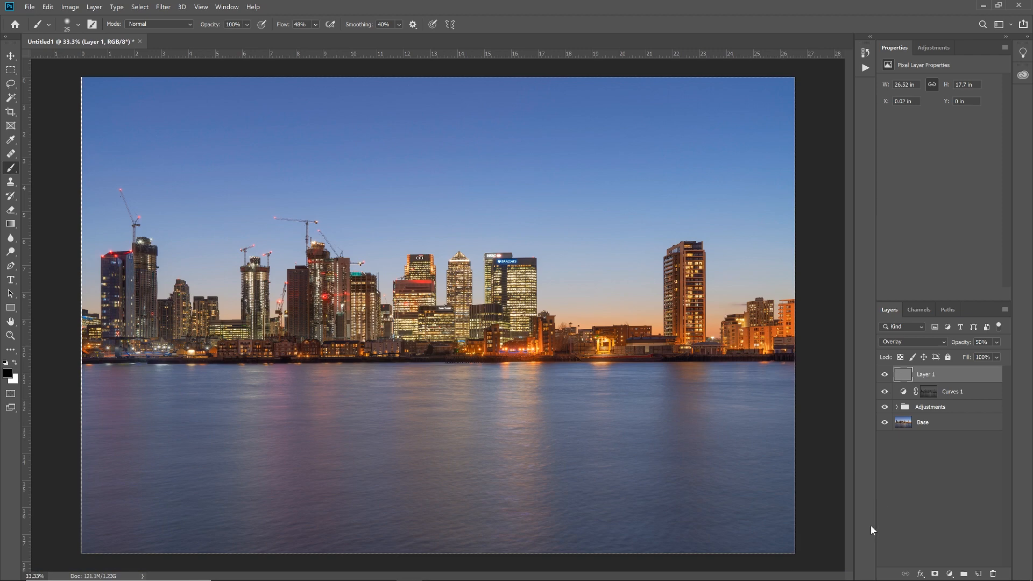
Step: Add a Vibrance adjustment layer above the sharpening layer and set its vibrance to +20
click(950, 574)
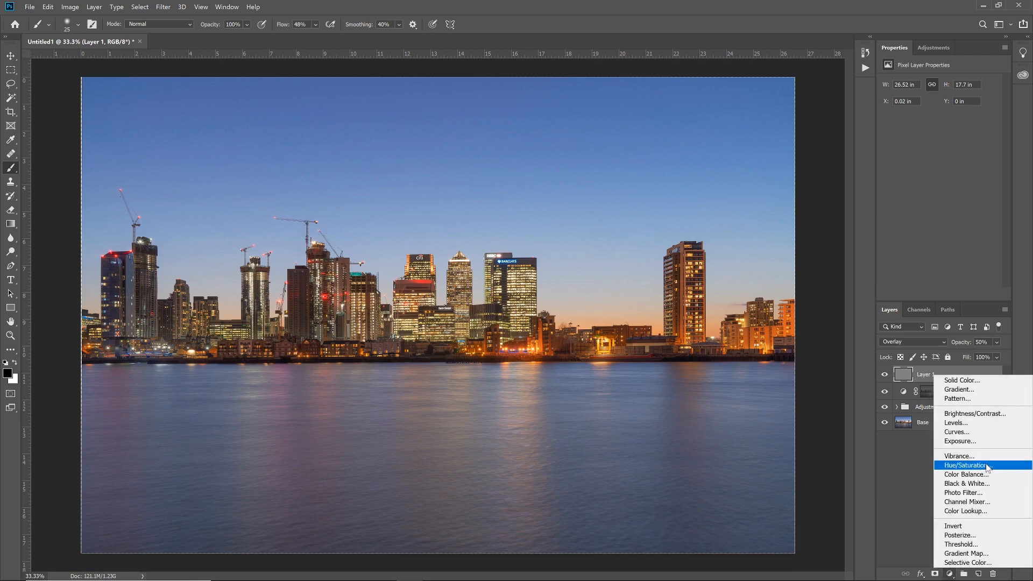
click(959, 457)
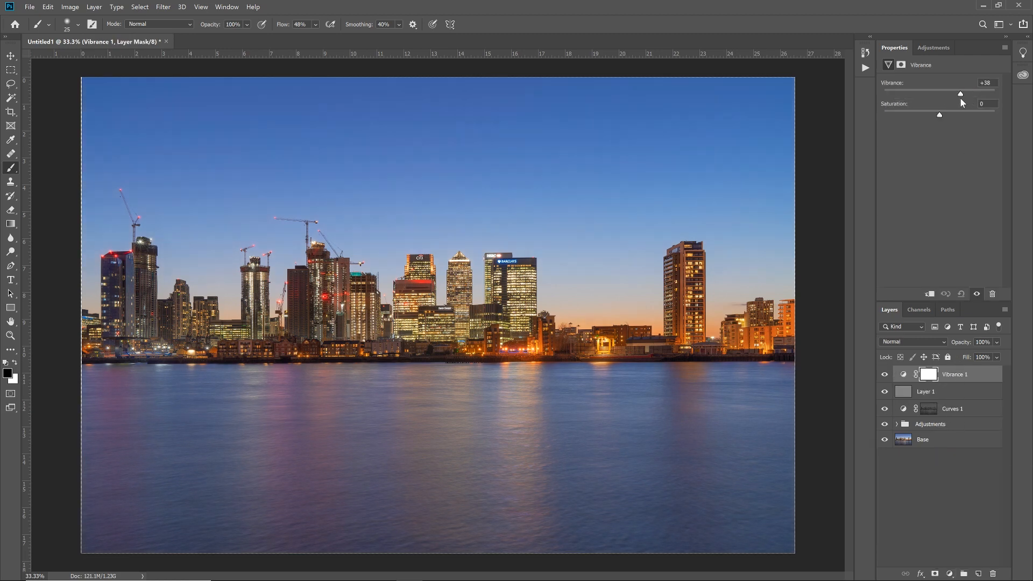
drag(951, 99, 941, 118)
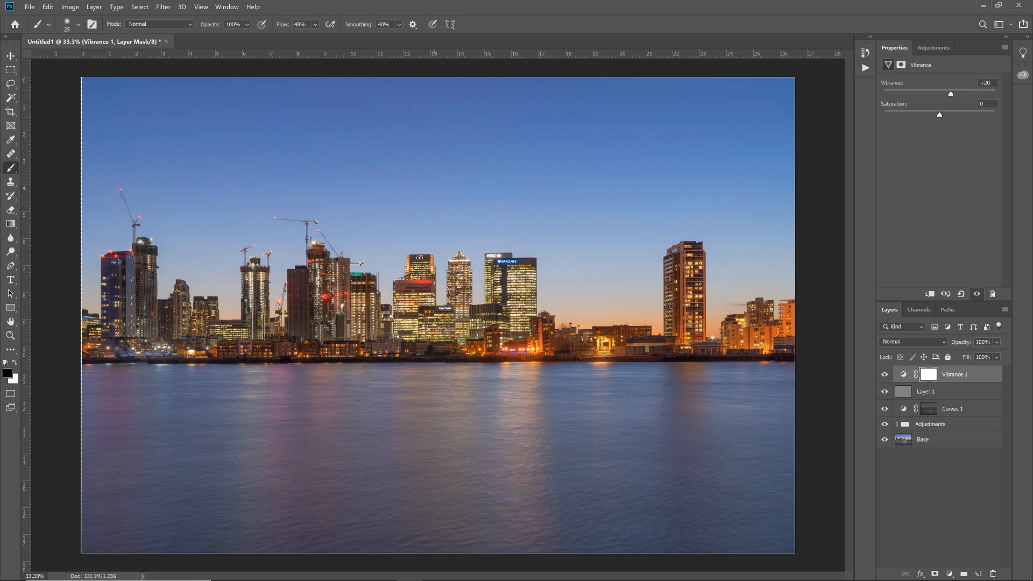